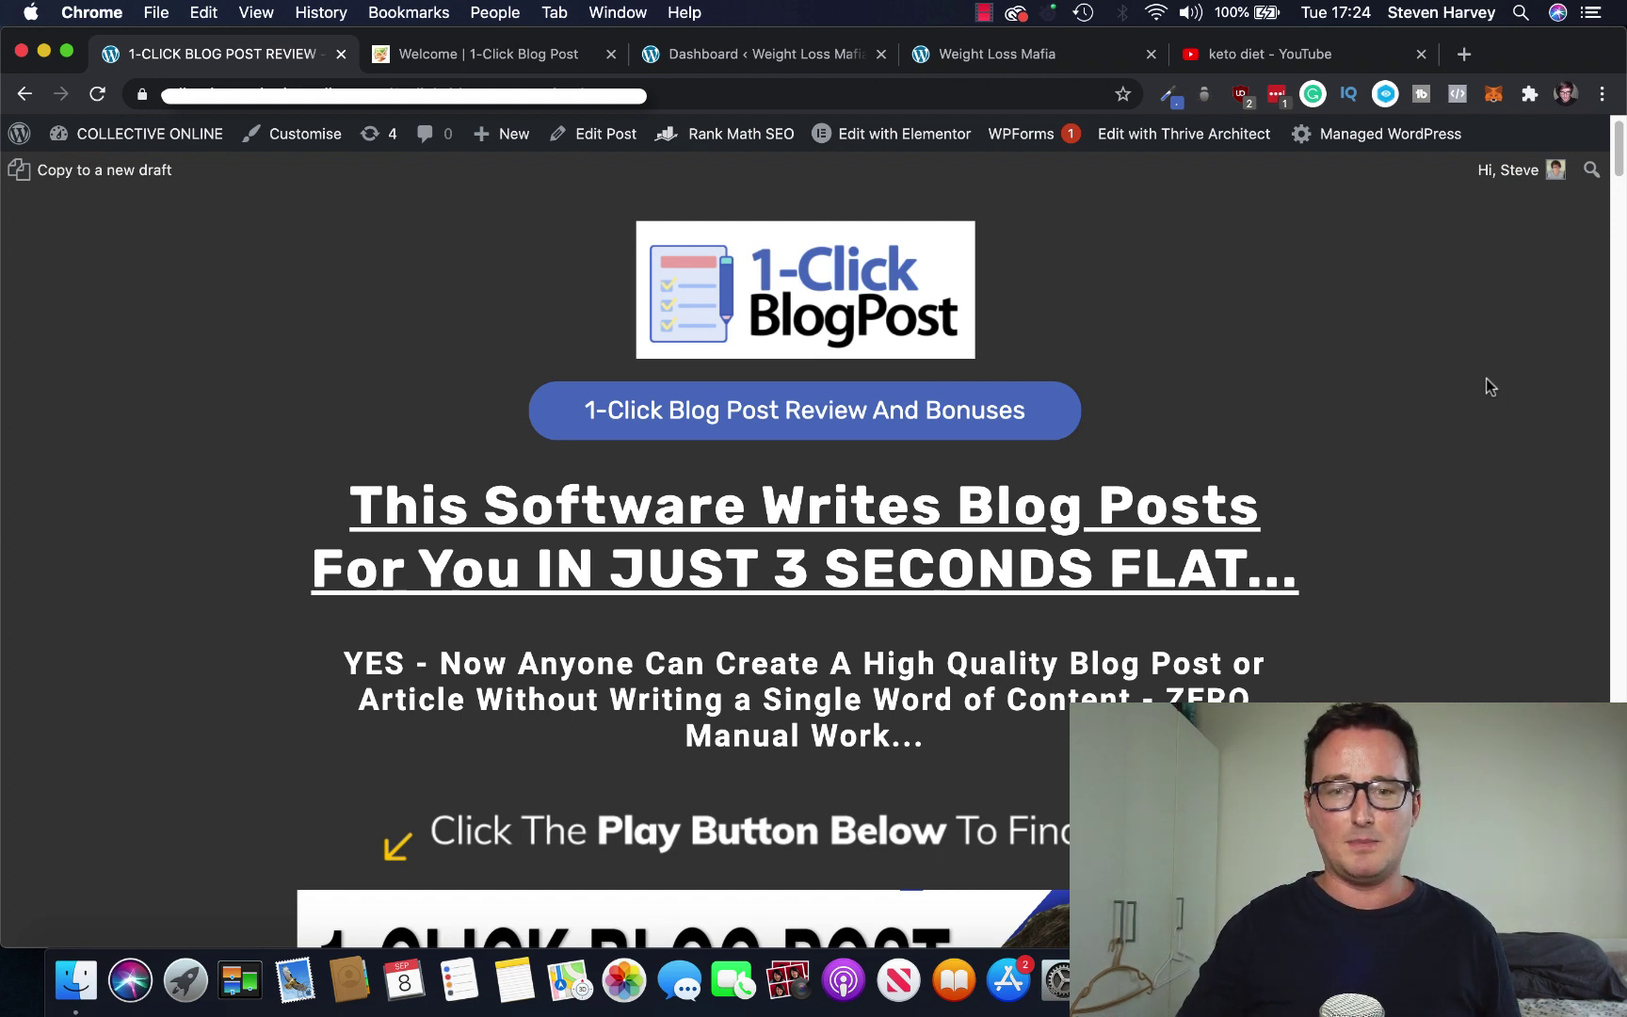
# Browse the Weight Loss Mafia site's keto and fasting posts, then open its WordPress dashboard.
pyautogui.scroll(-2, 1507, 378)
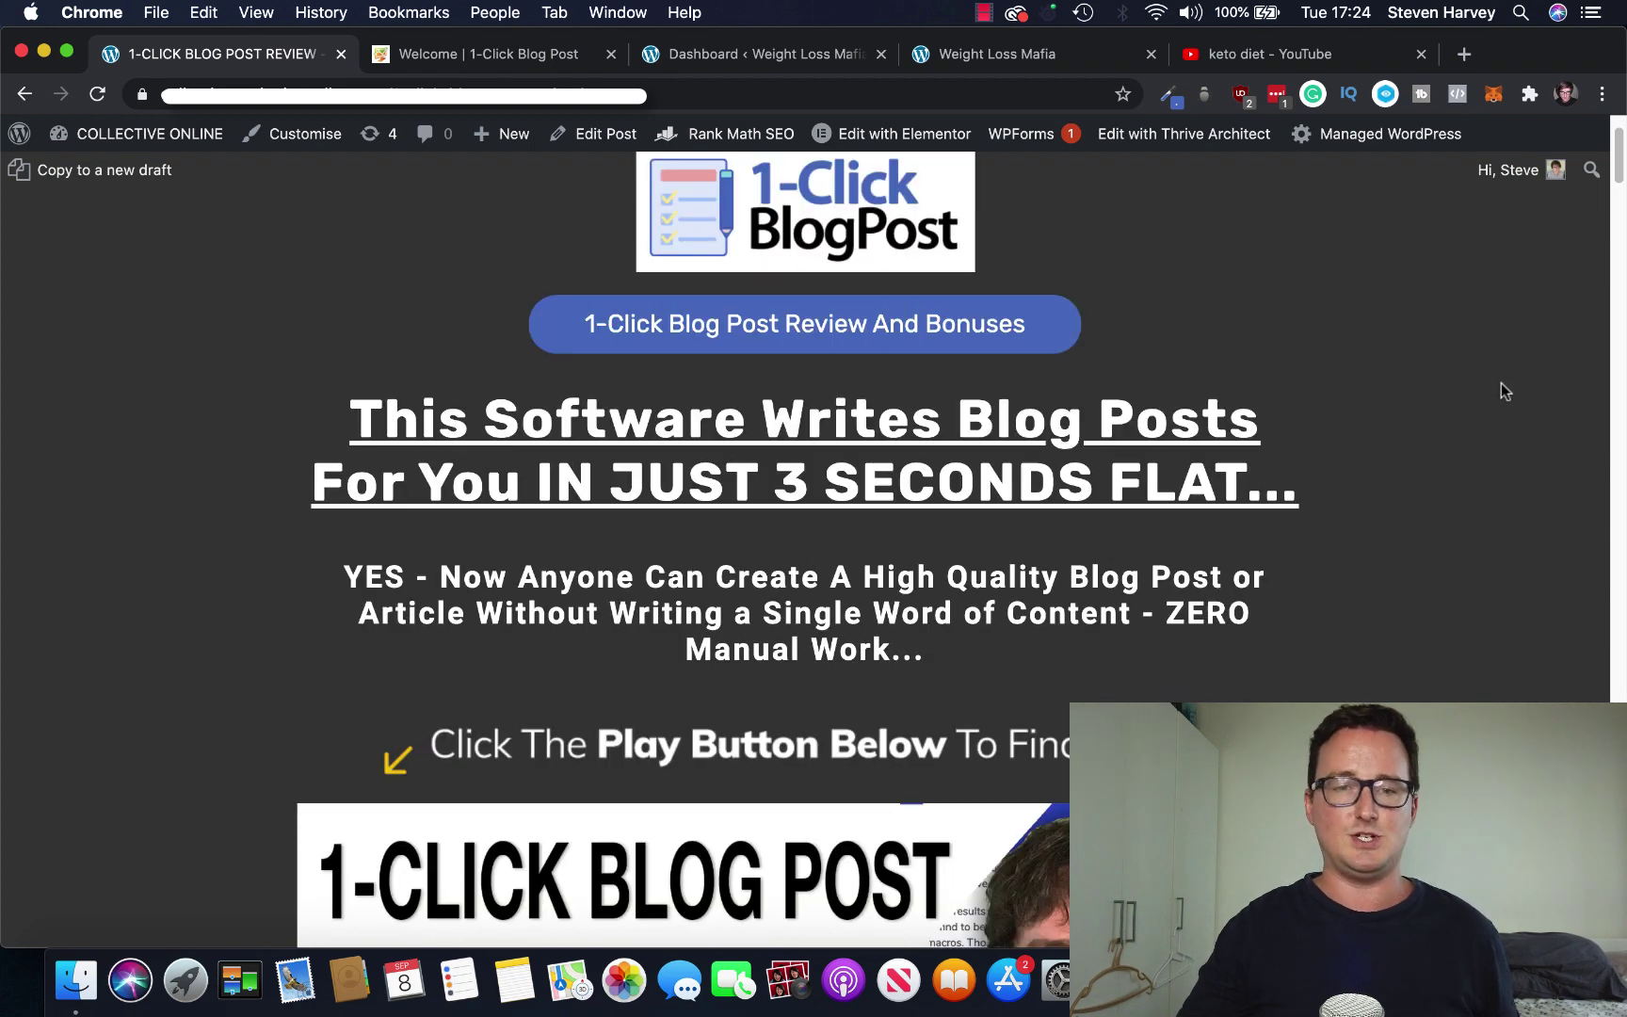
pyautogui.scroll(-2, 1492, 393)
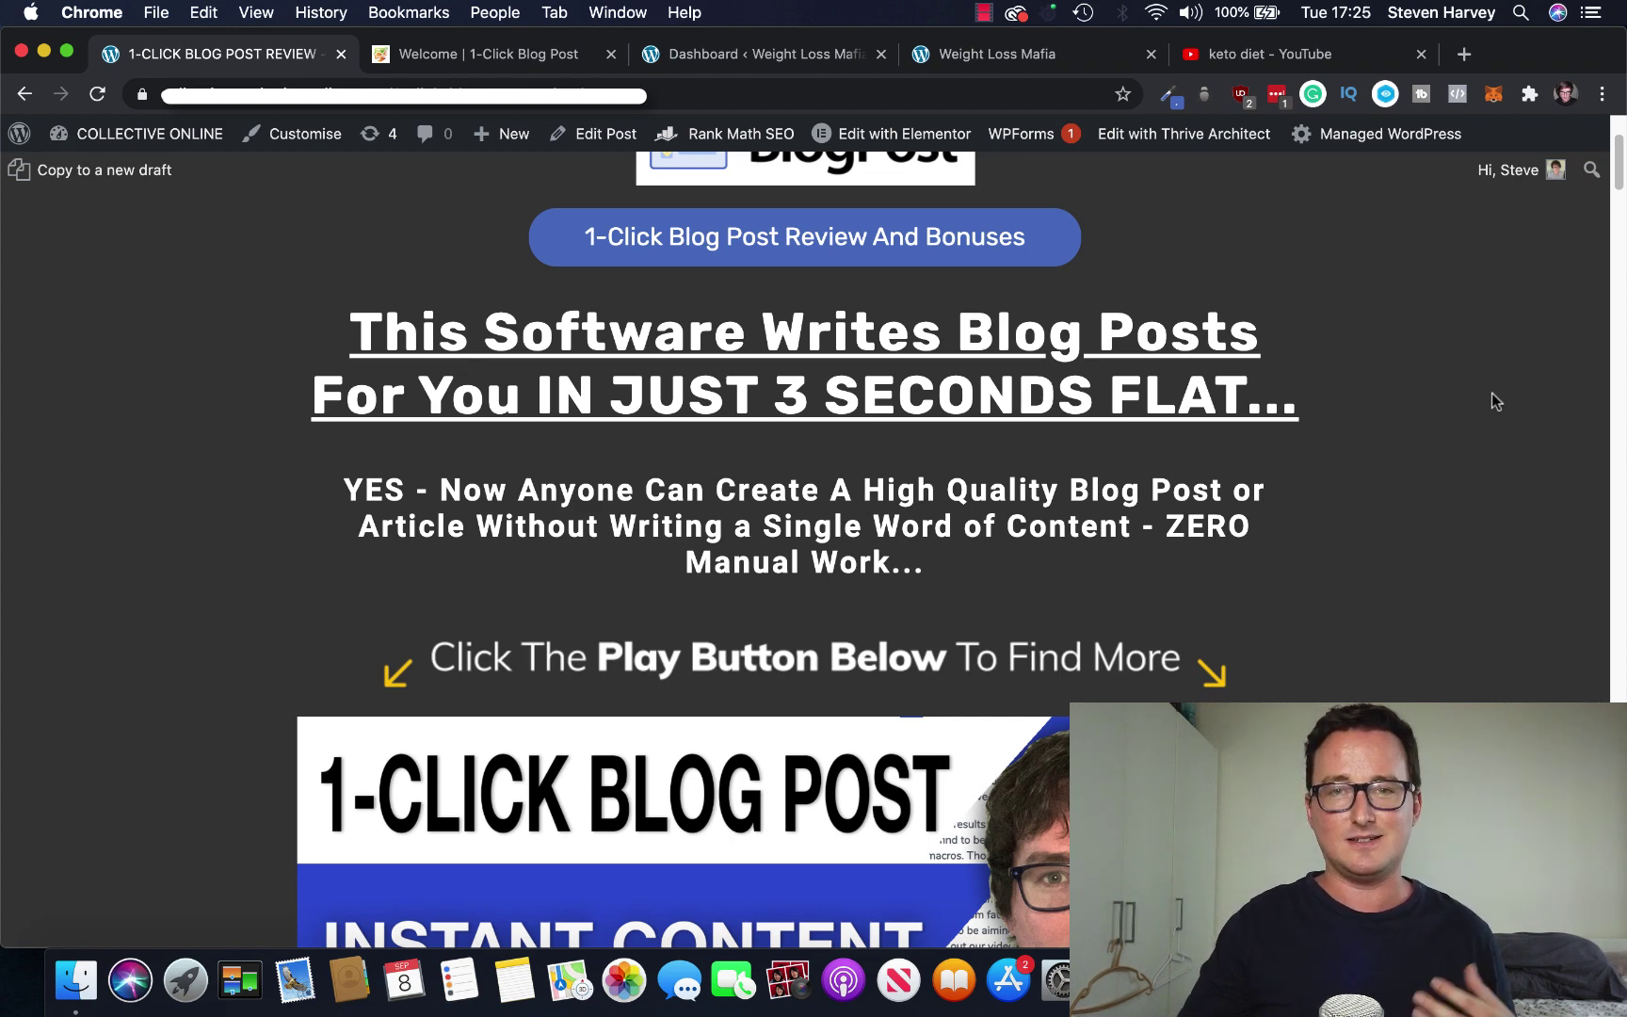
pyautogui.scroll(3, 1492, 393)
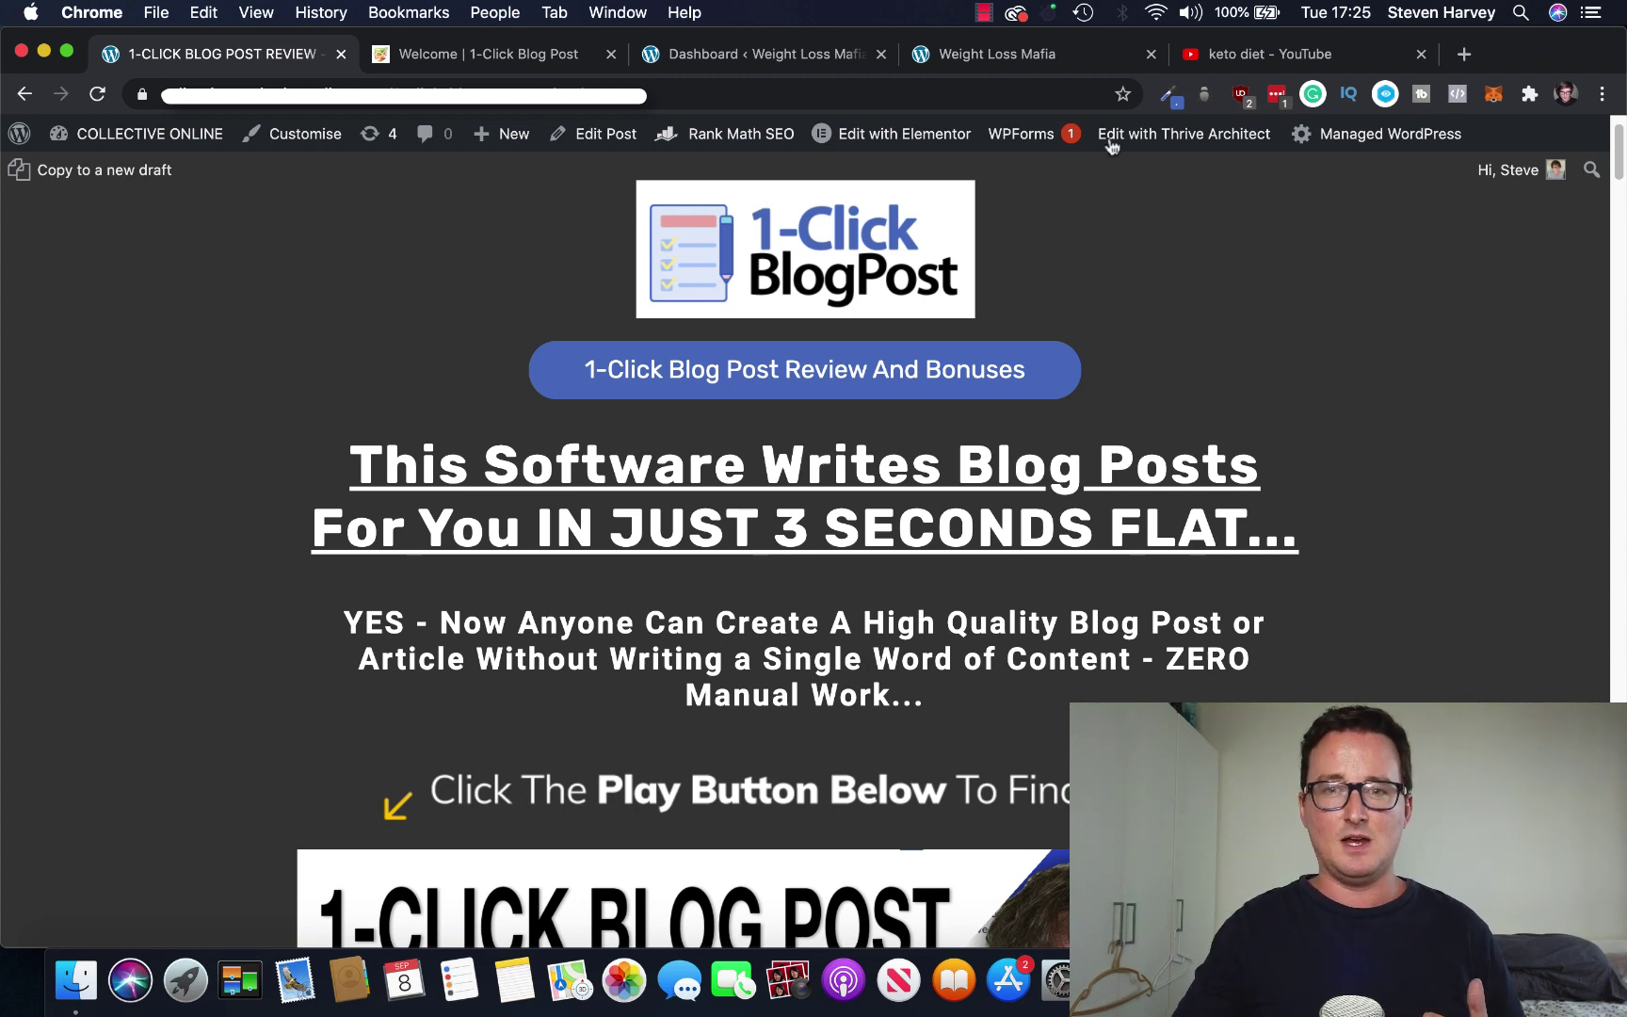
pyautogui.click(1020, 61)
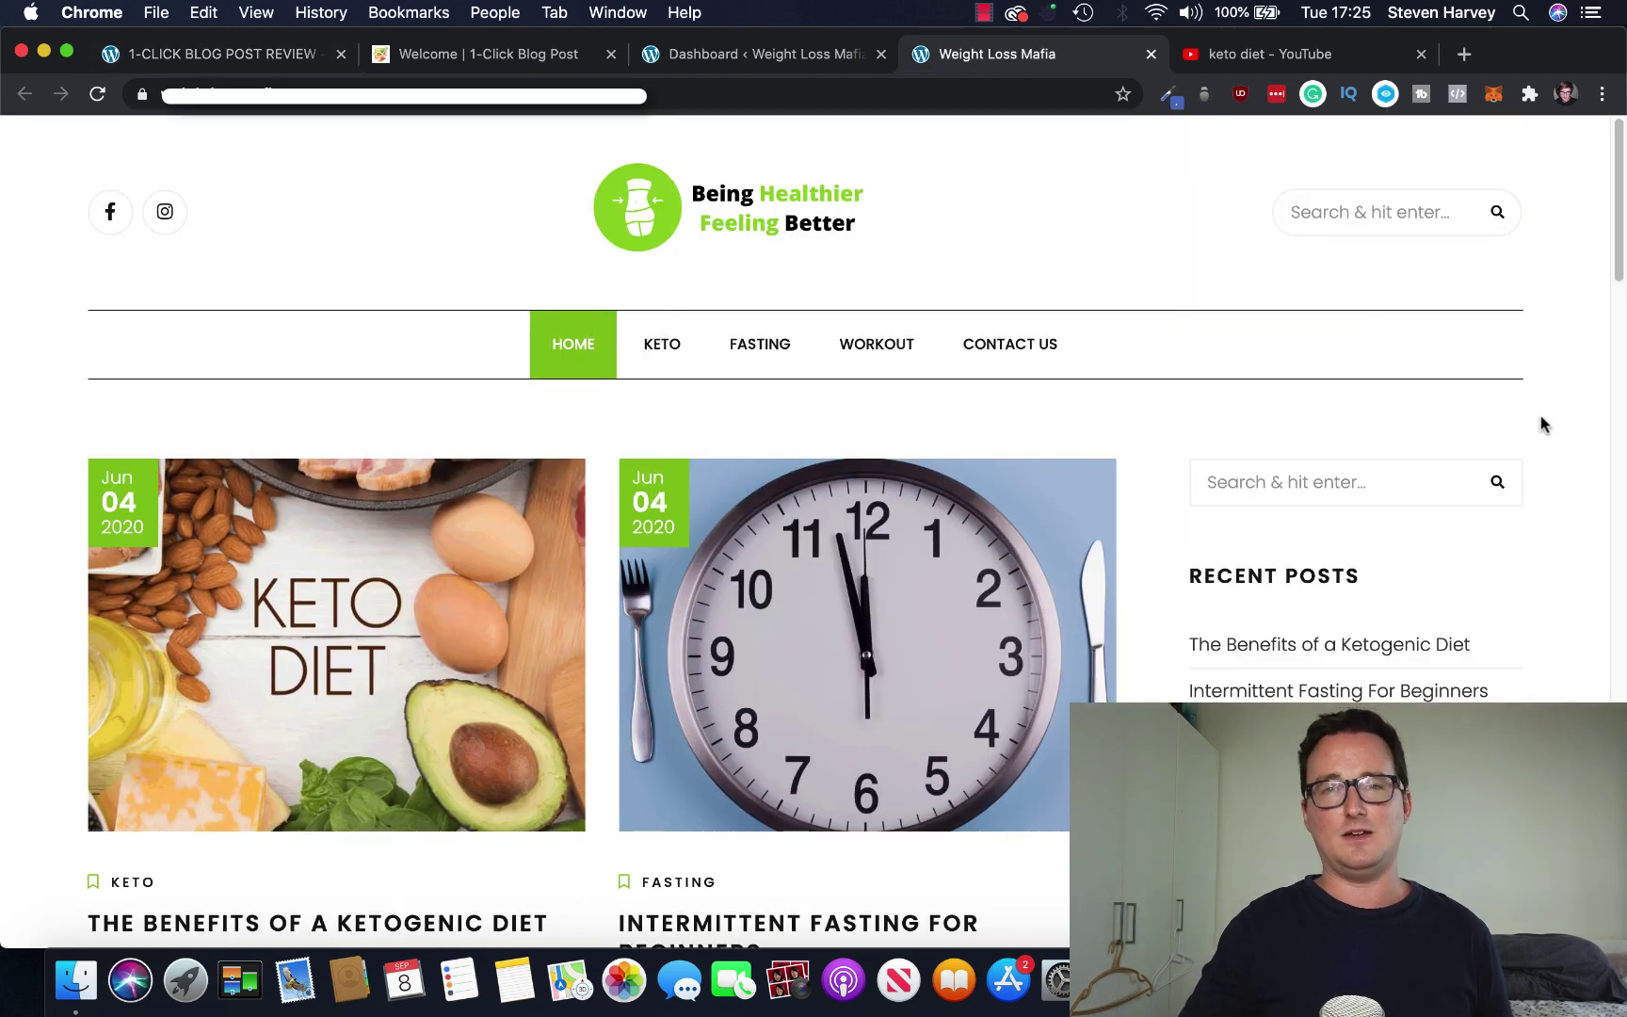
pyautogui.scroll(-4, 1583, 428)
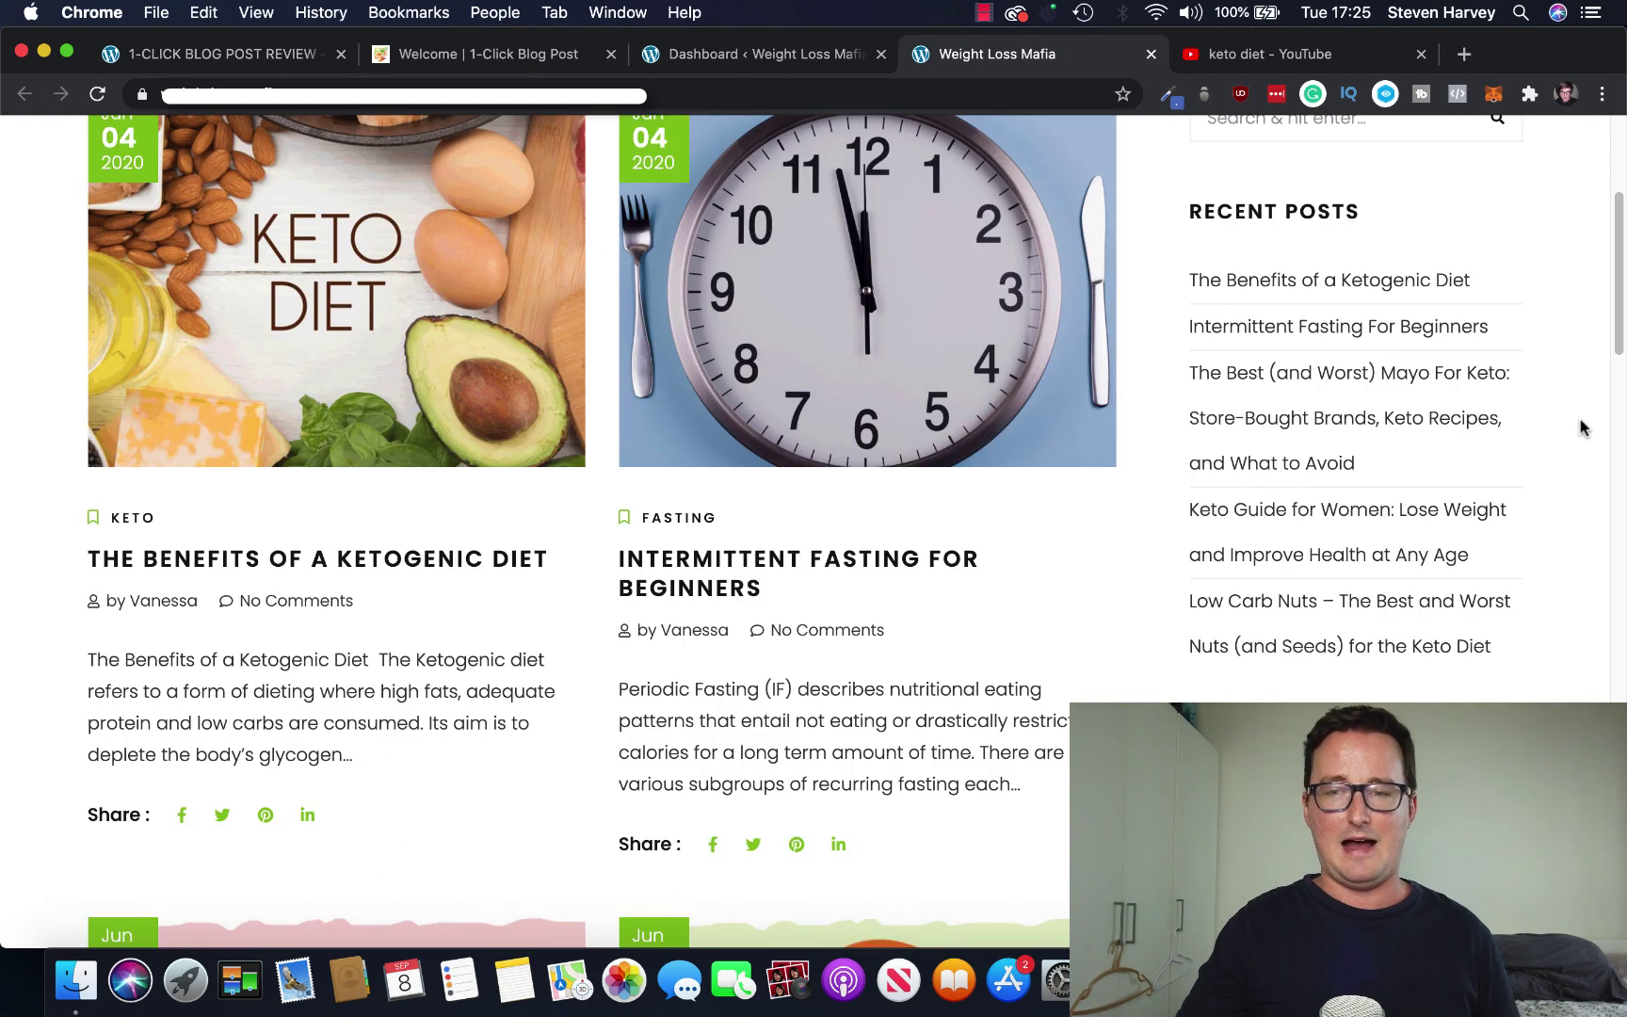
pyautogui.scroll(2, 1583, 428)
pyautogui.scroll(3, 1584, 429)
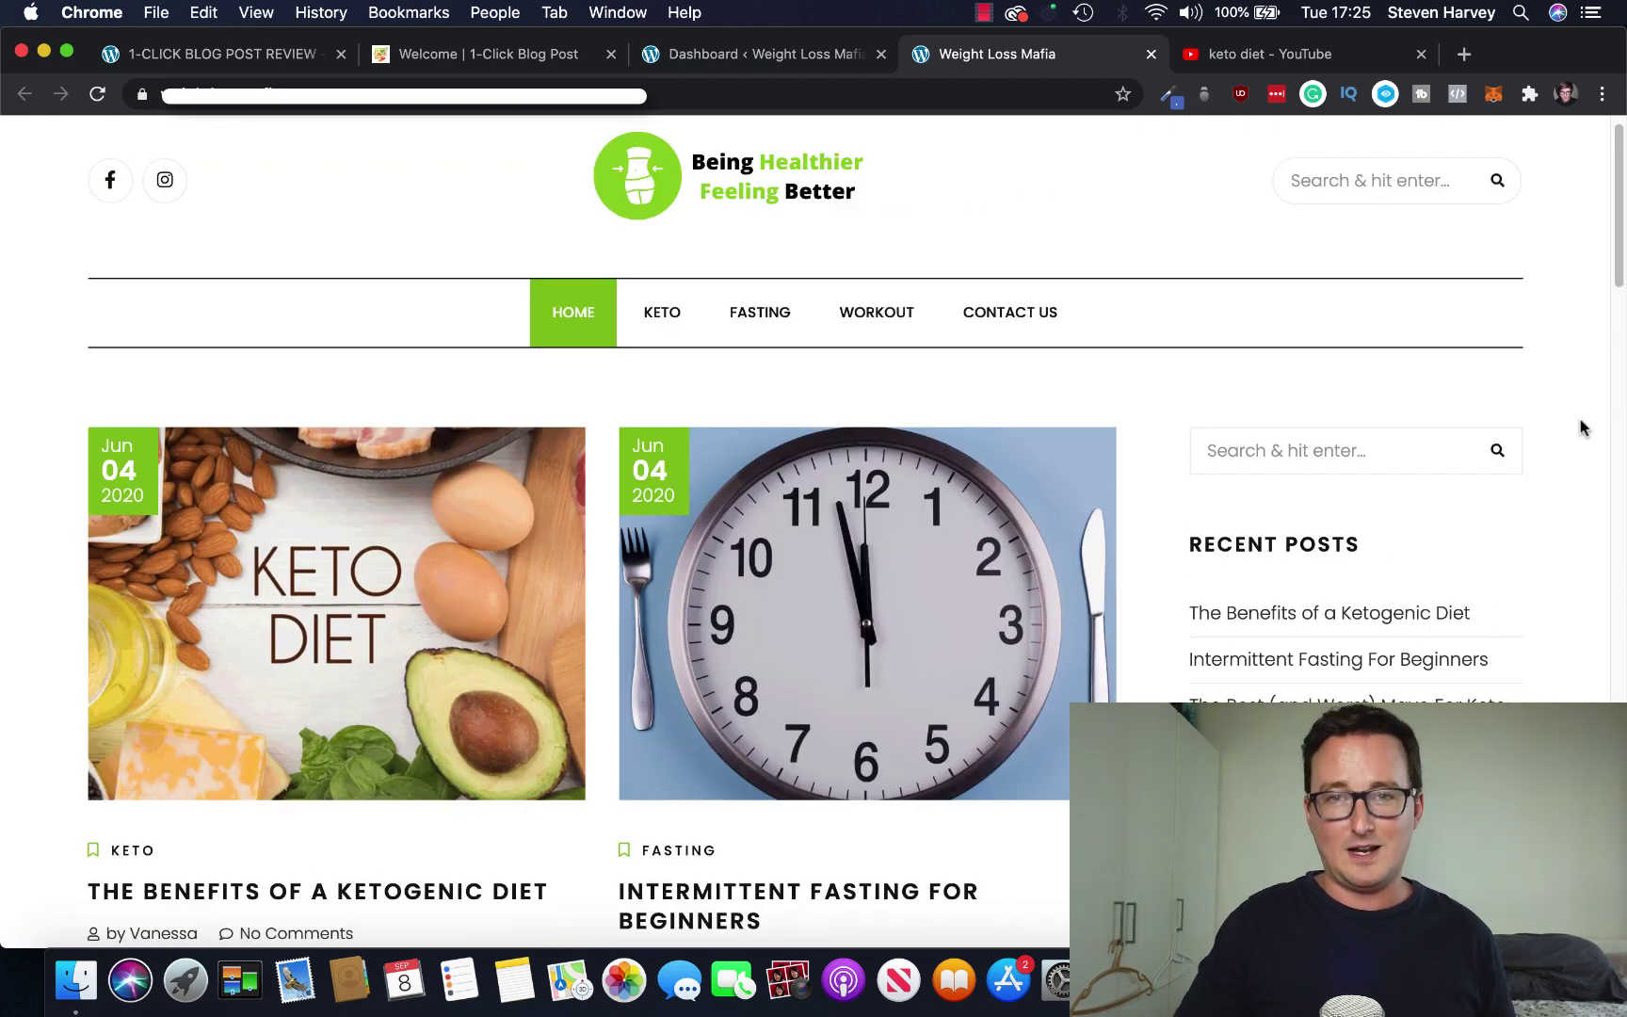
pyautogui.scroll(-10, 1583, 428)
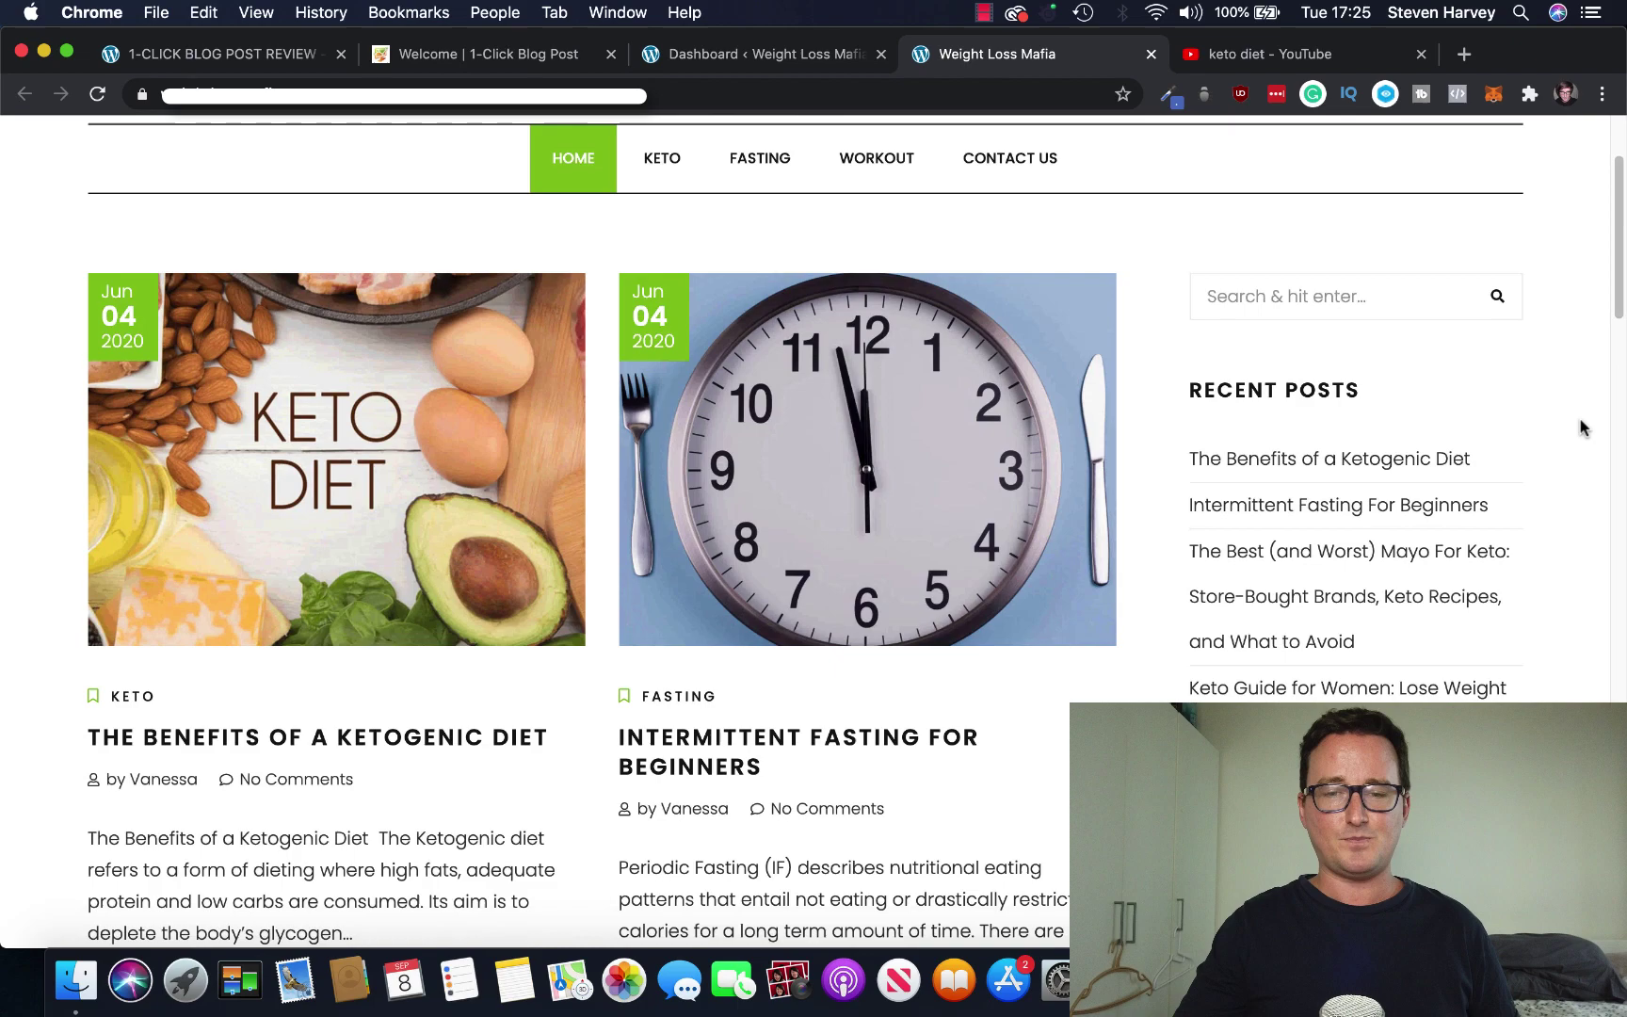
pyautogui.scroll(-3, 1582, 428)
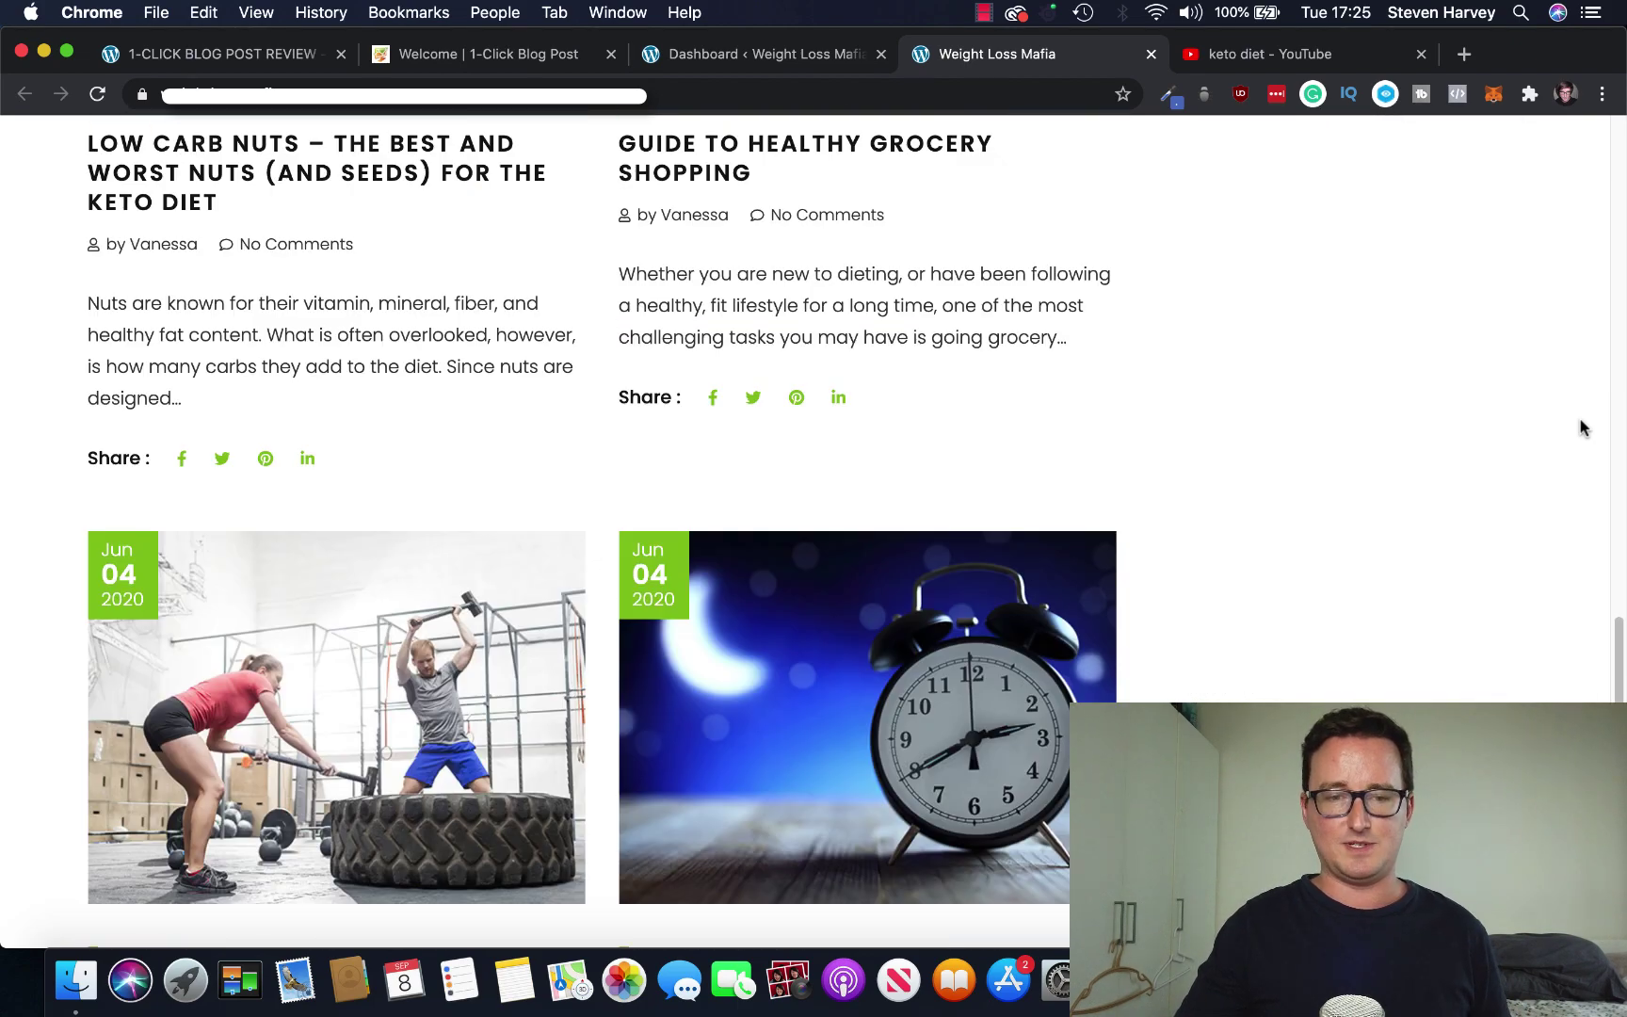
pyautogui.scroll(15, 1580, 424)
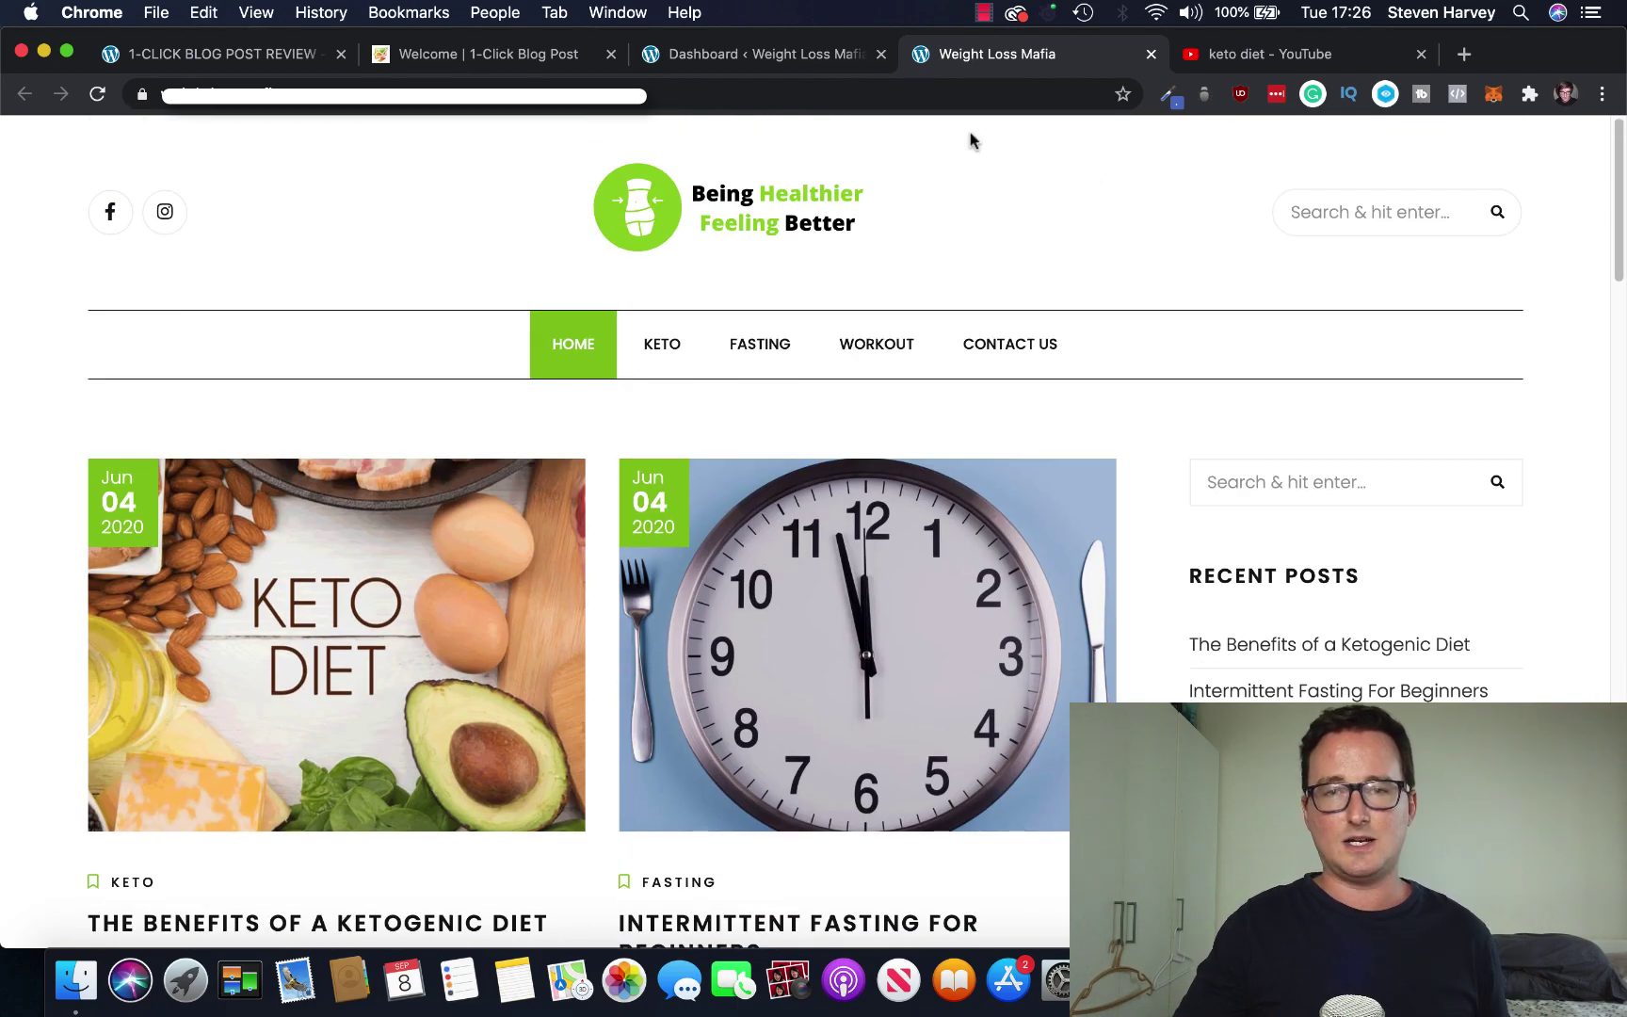
pyautogui.click(795, 59)
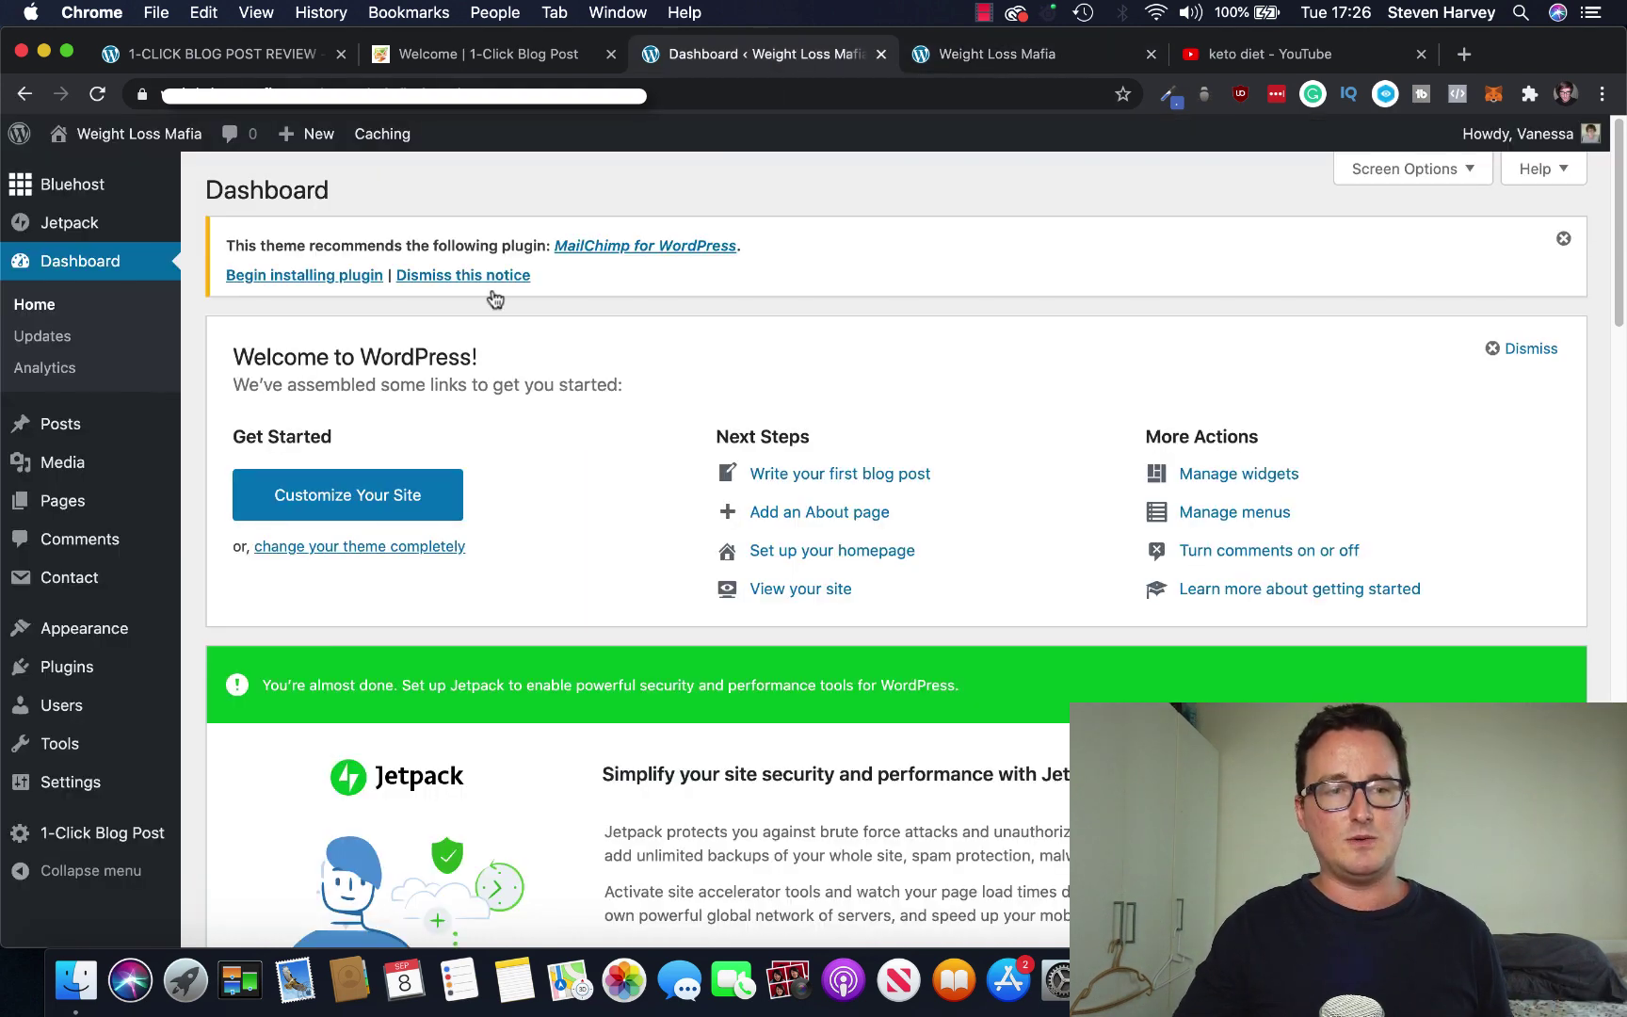
# From the site's Posts list of 9 posts, start a new post with Add New.
pyautogui.click(94, 431)
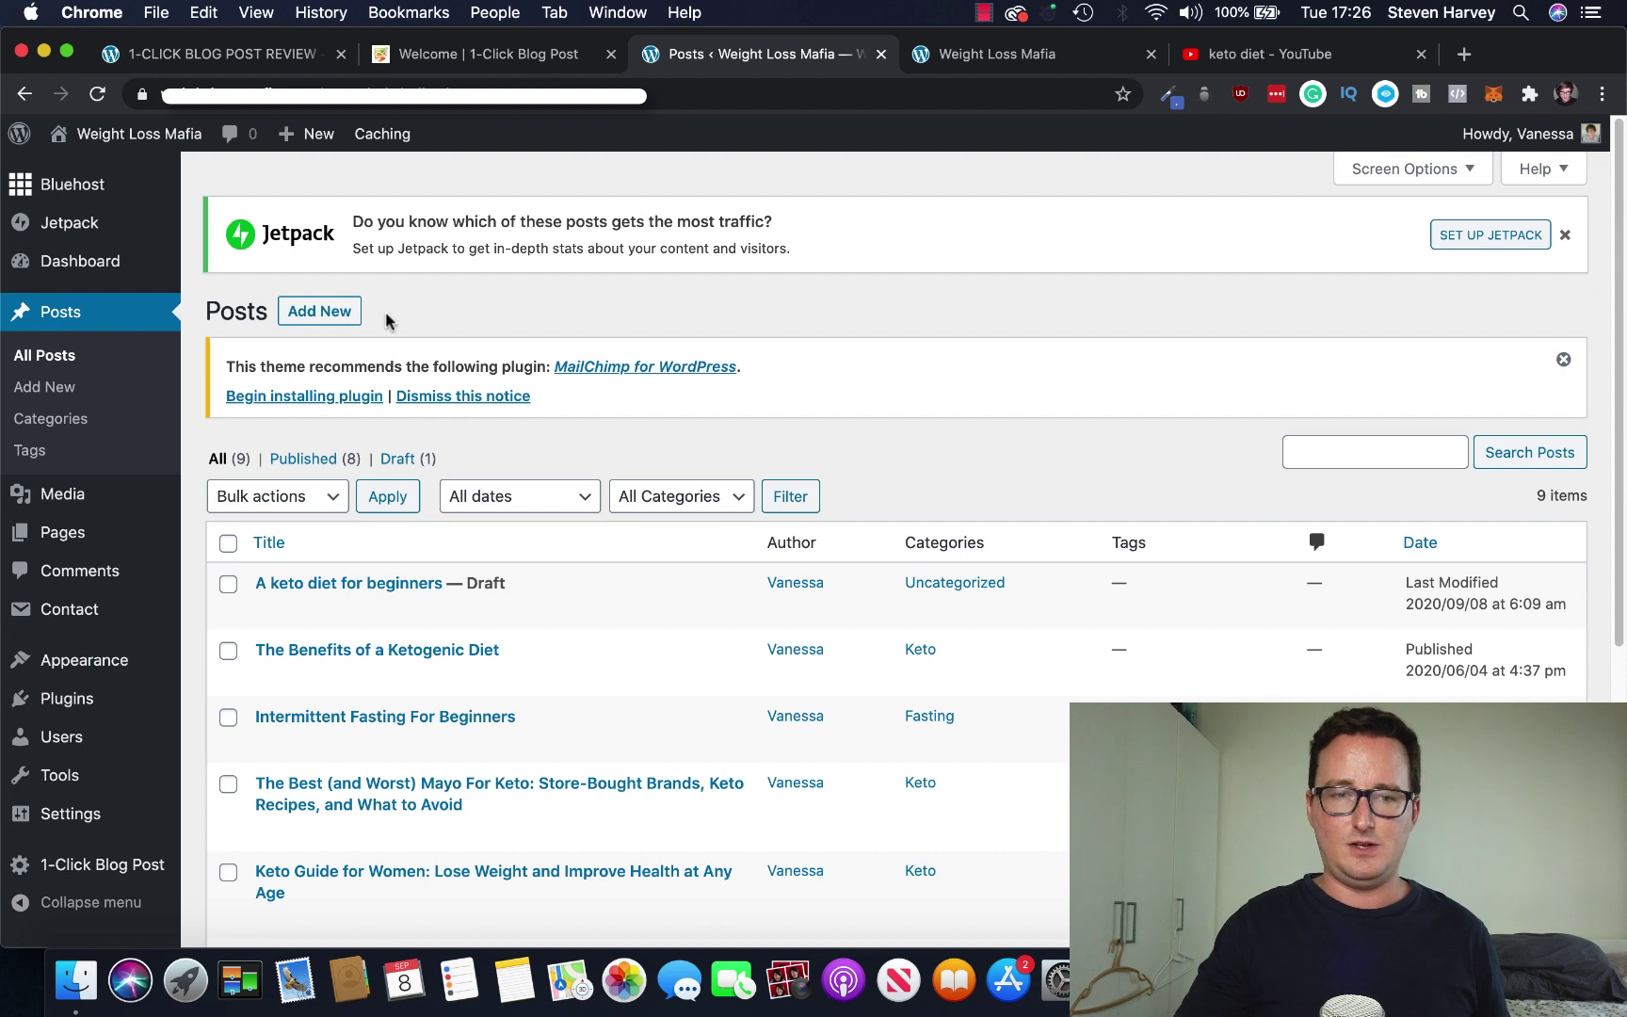
pyautogui.click(353, 313)
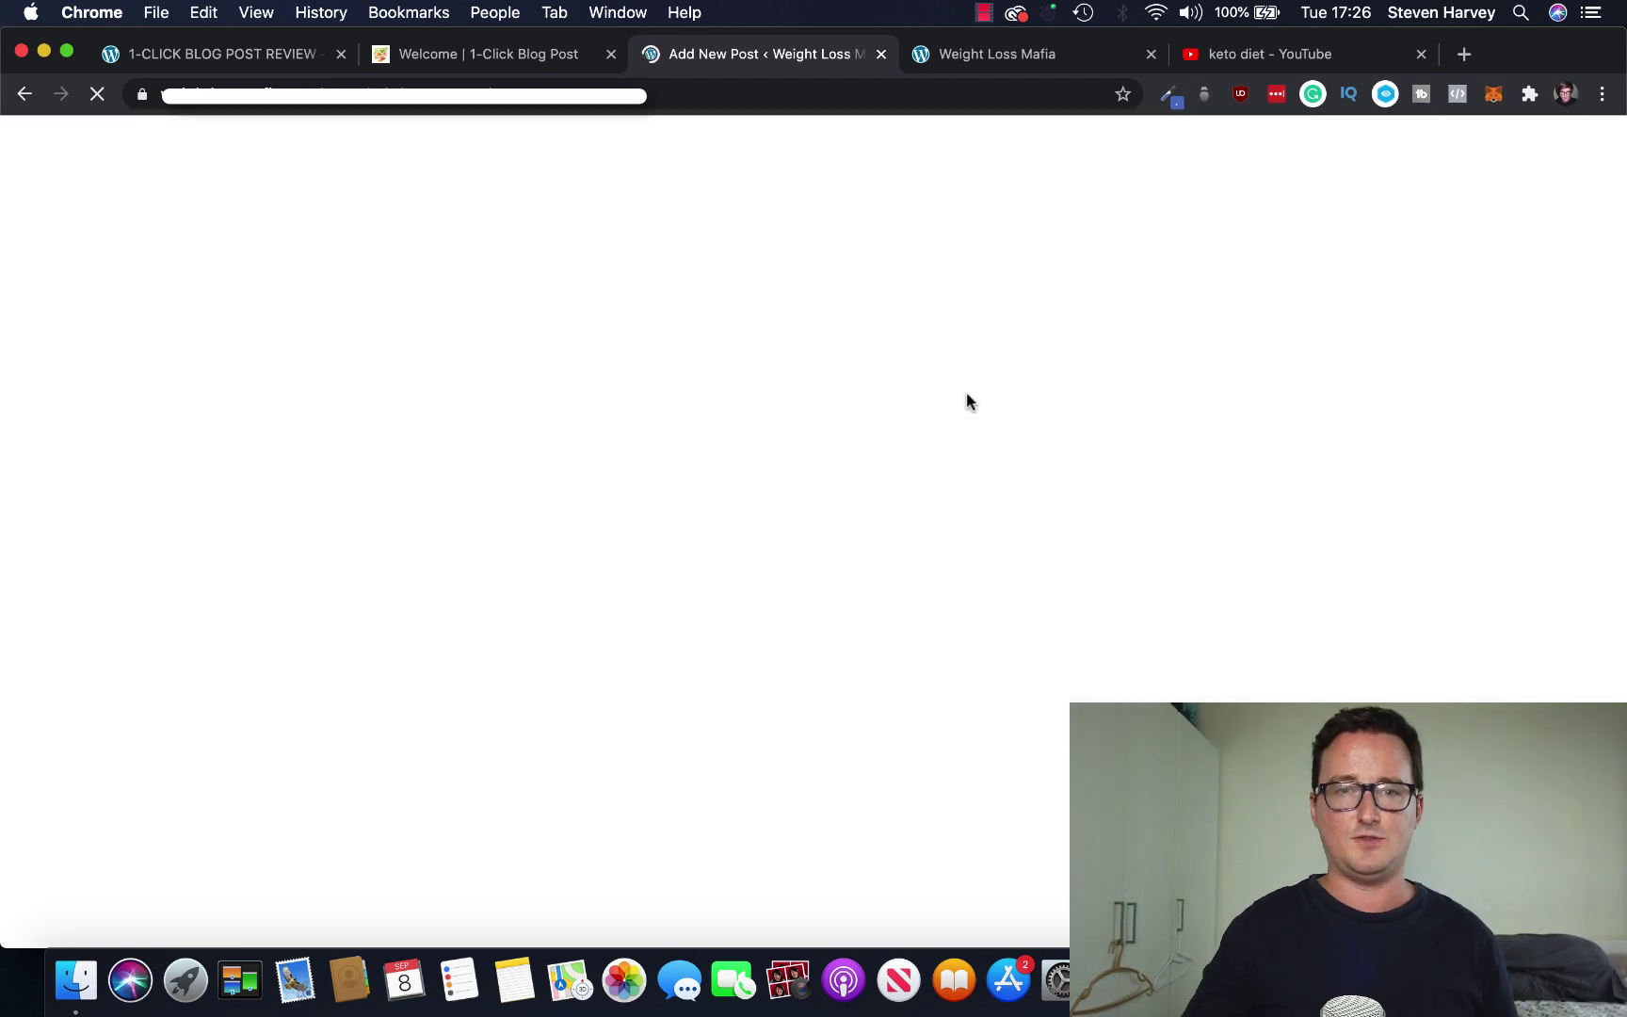
# Find the 1-Click Blog Post YouTube URL field in the new post, then go to the keto diet YouTube results.
pyautogui.click(495, 58)
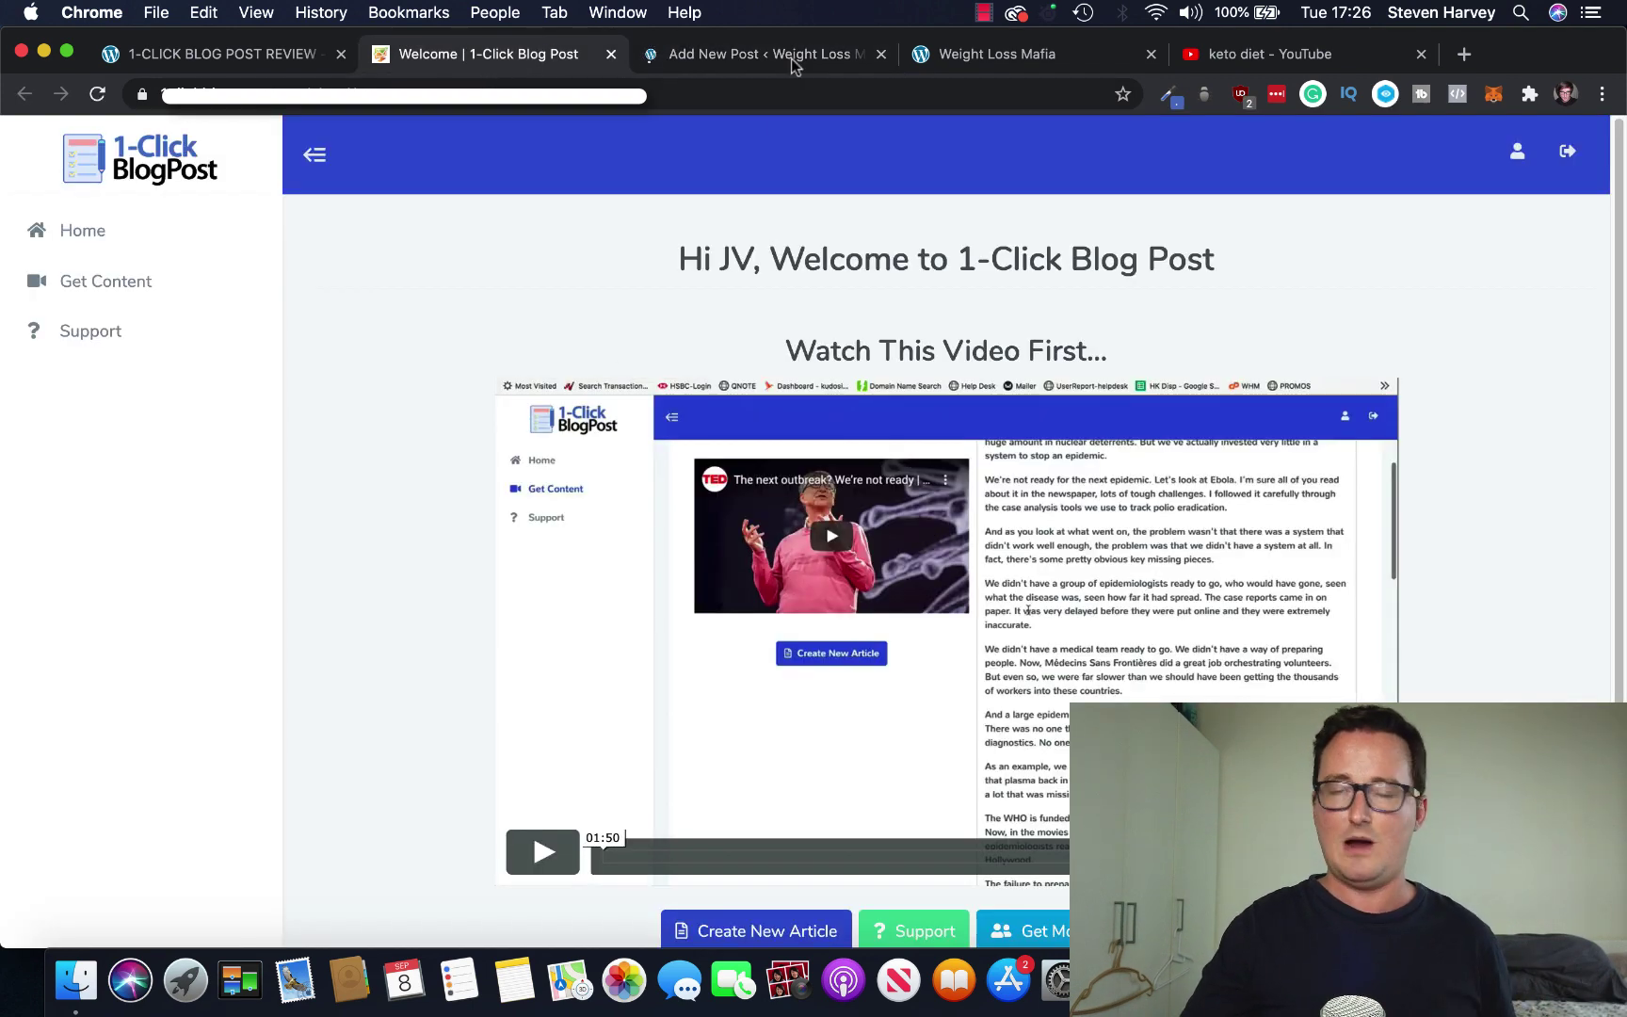
pyautogui.click(794, 58)
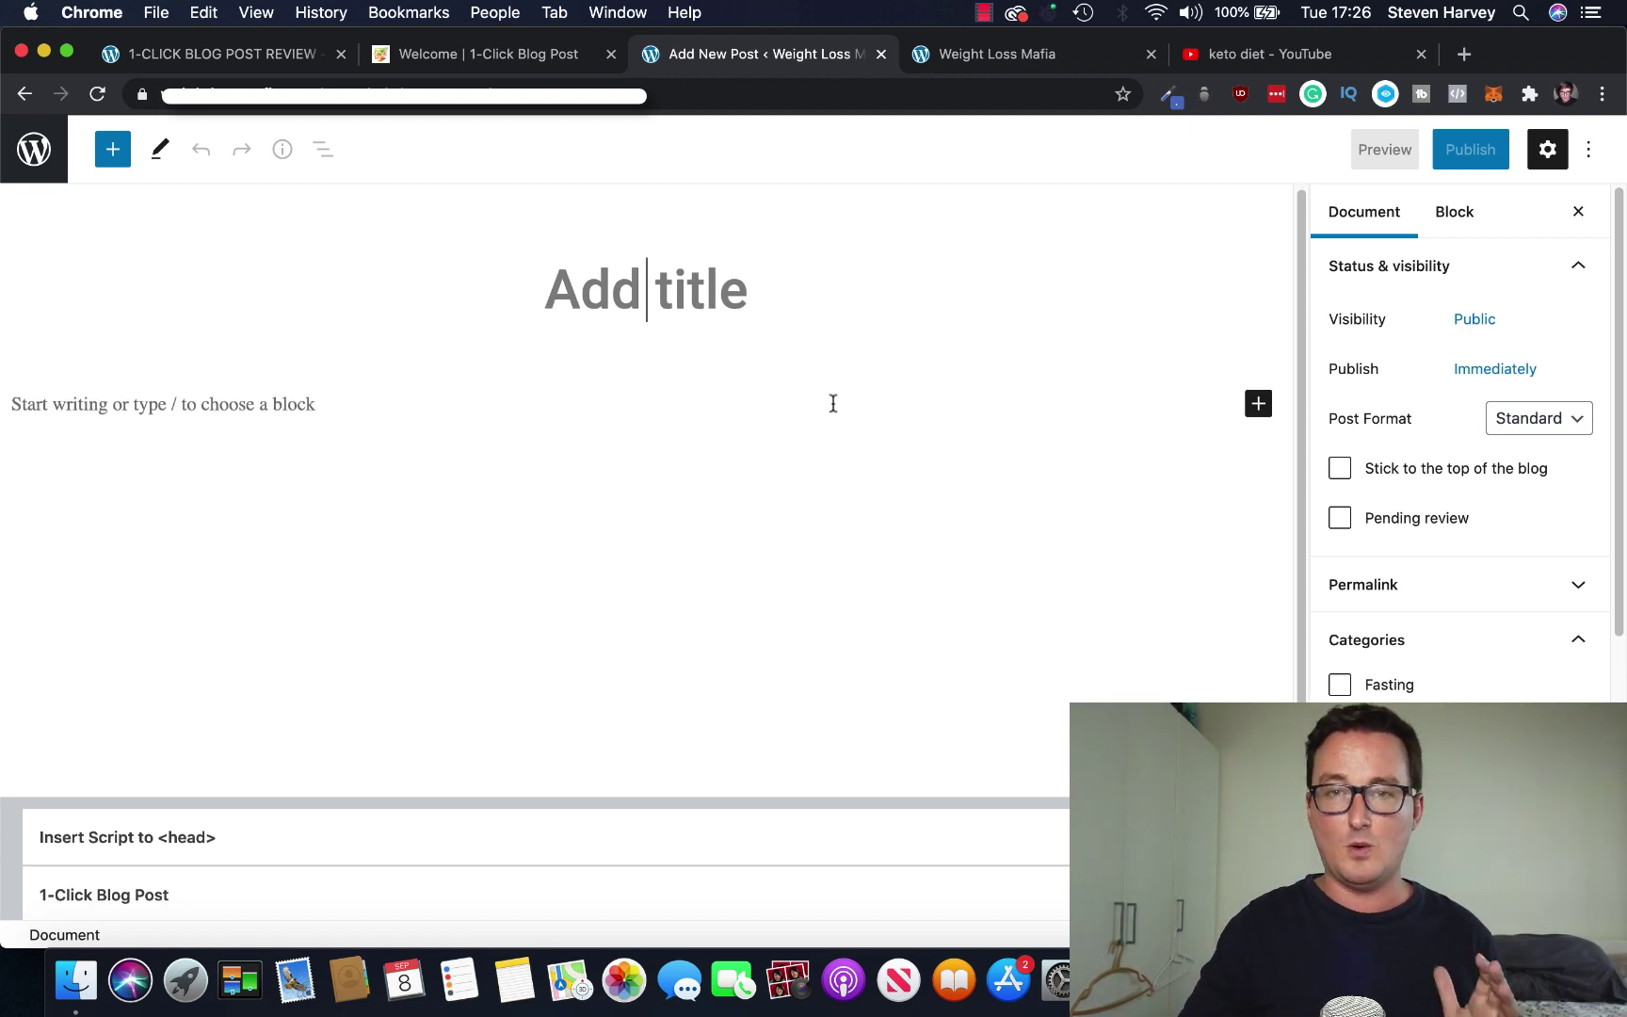
pyautogui.scroll(-1, 833, 403)
pyautogui.scroll(-3, 833, 403)
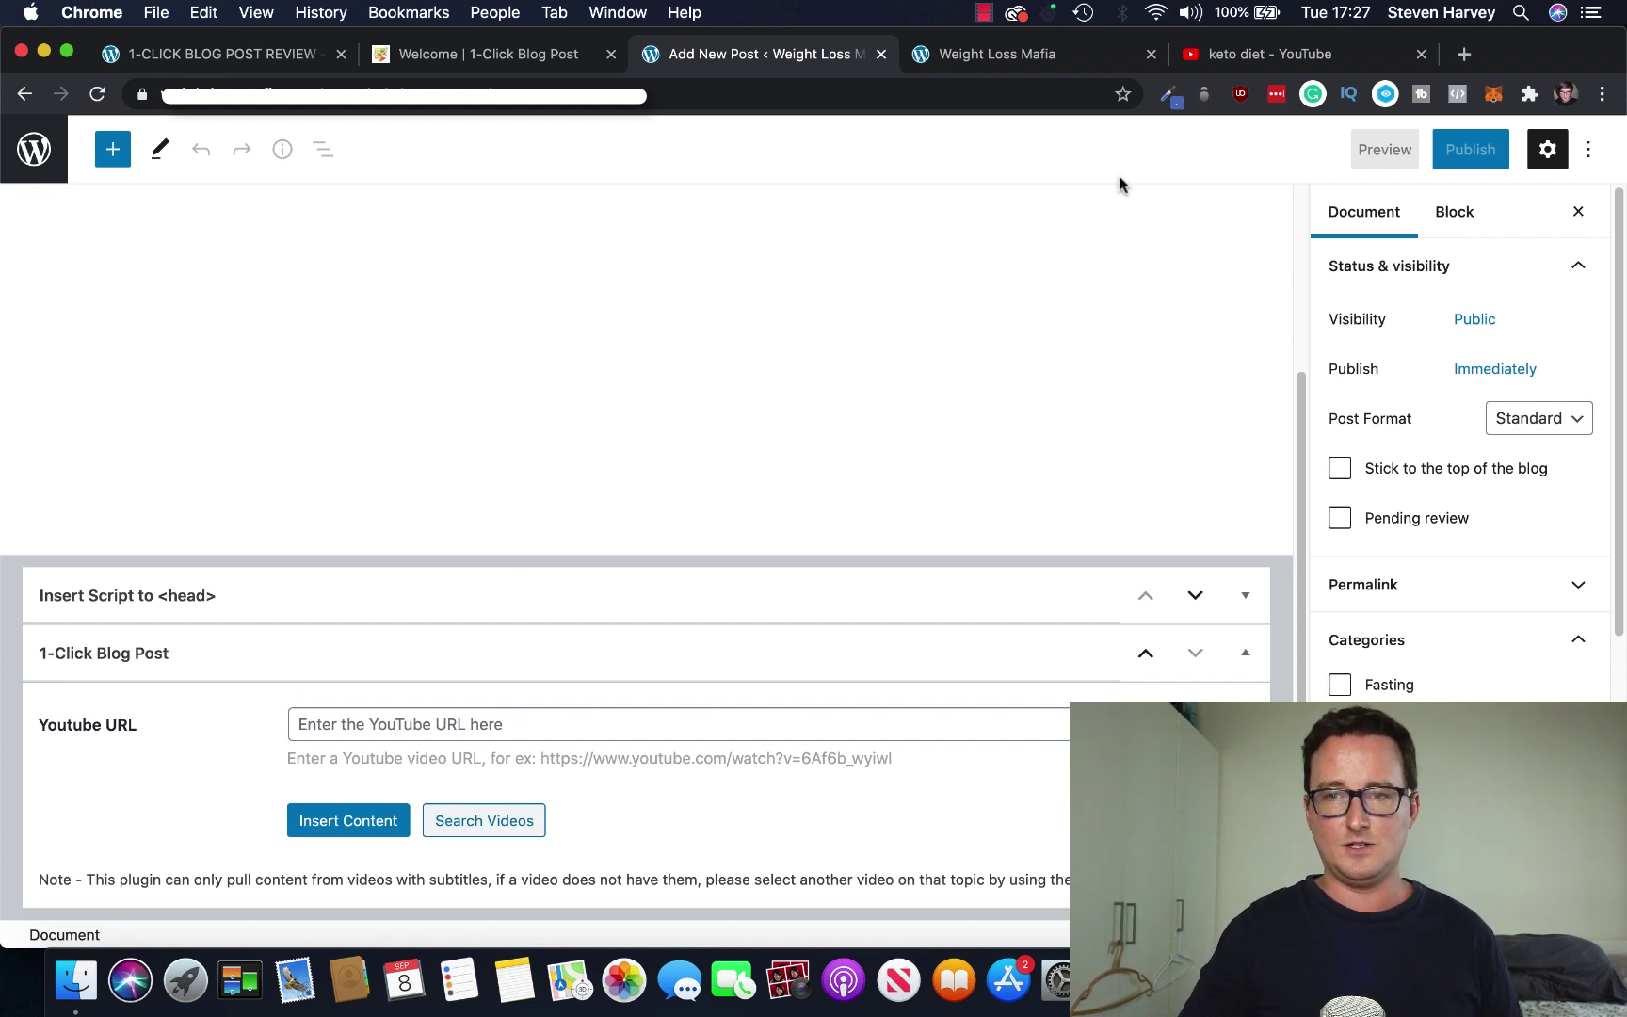
pyautogui.click(1275, 62)
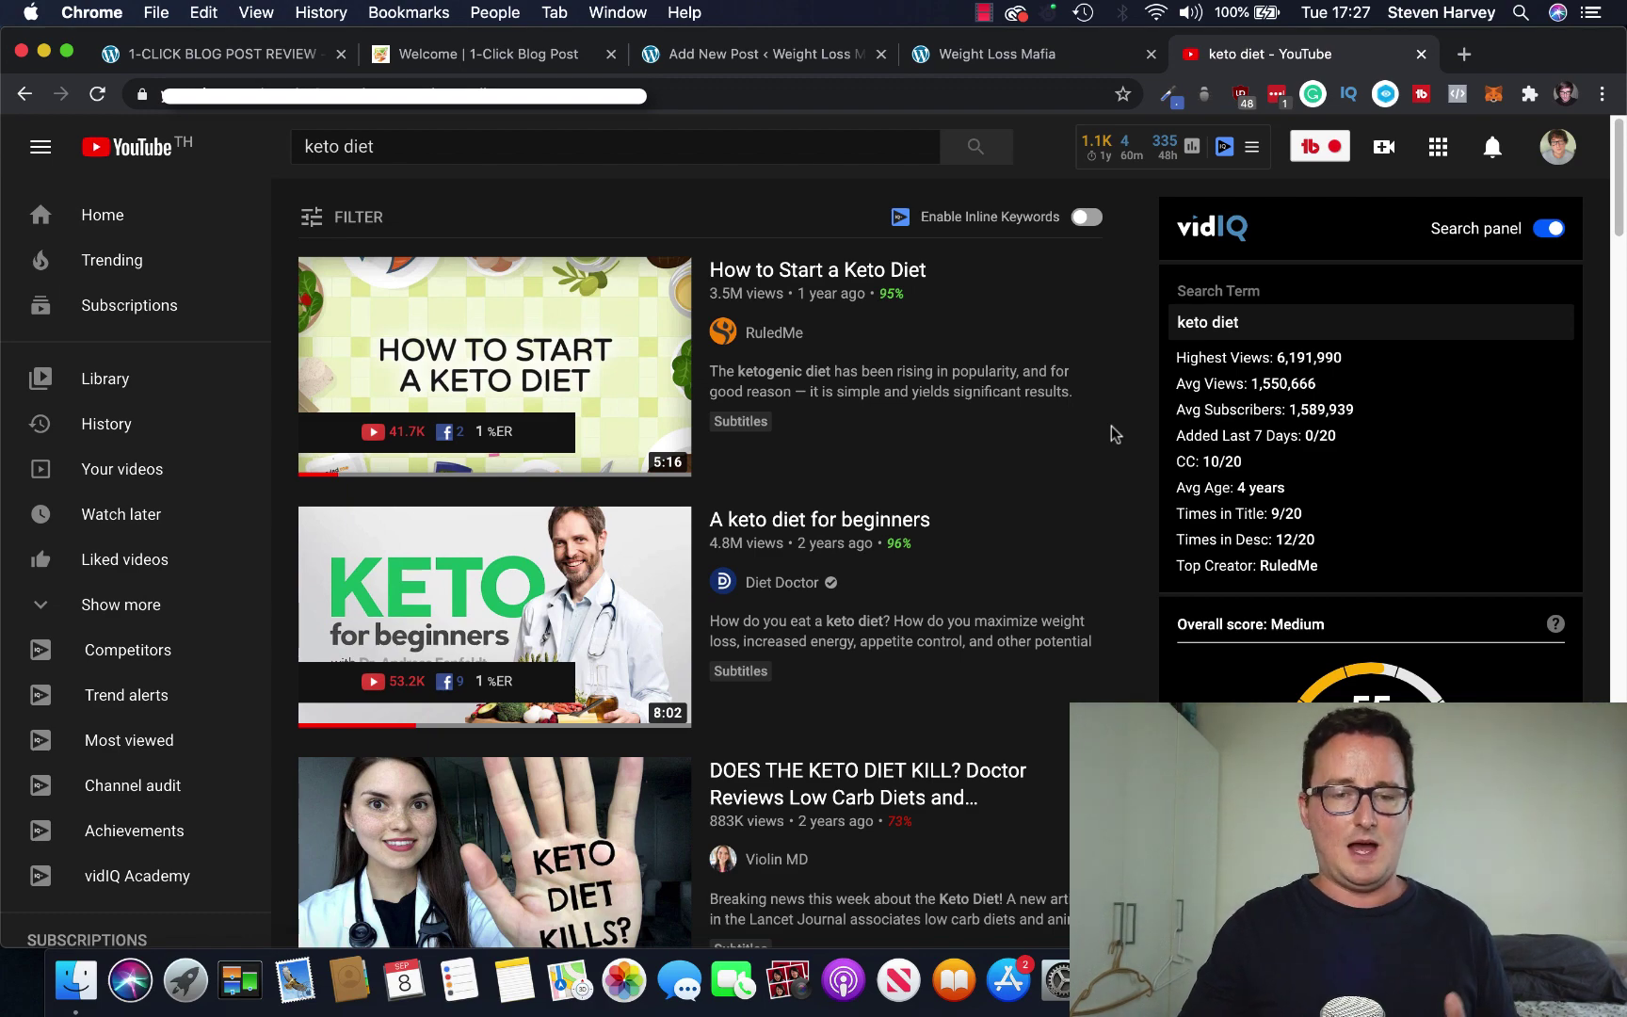
# Look over the 'A keto diet for beginners' video page and expand its full description.
pyautogui.scroll(-5, 1114, 434)
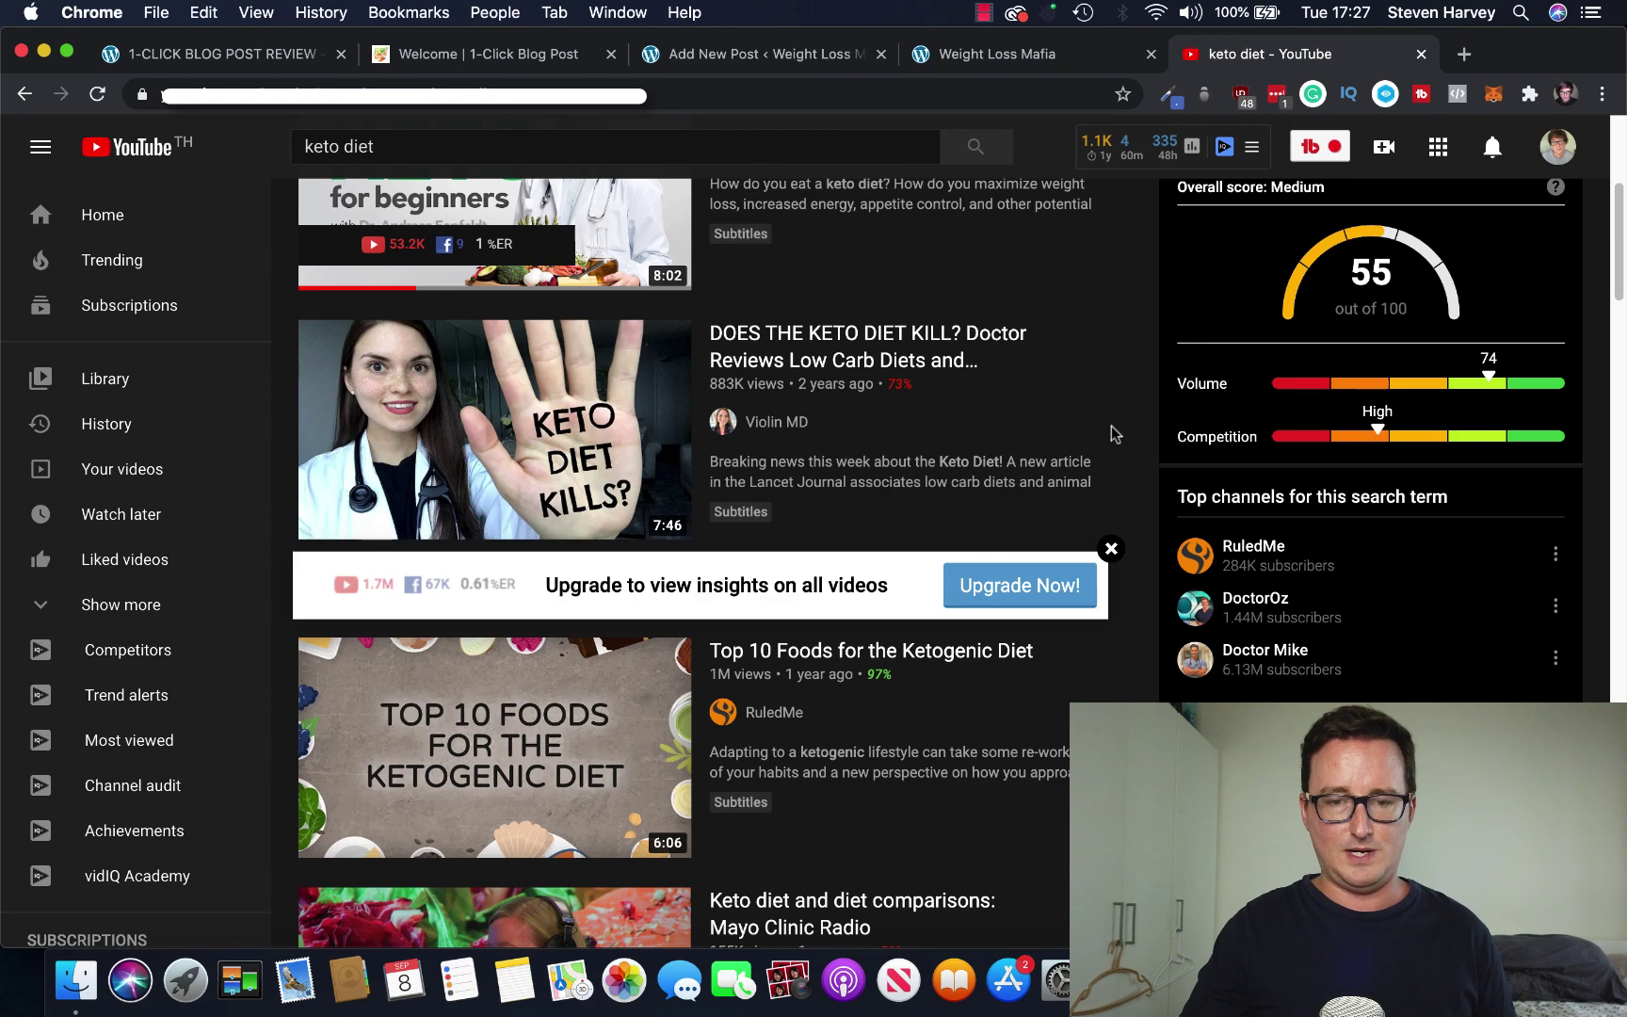
pyautogui.scroll(-2, 1112, 431)
pyautogui.scroll(7, 1120, 433)
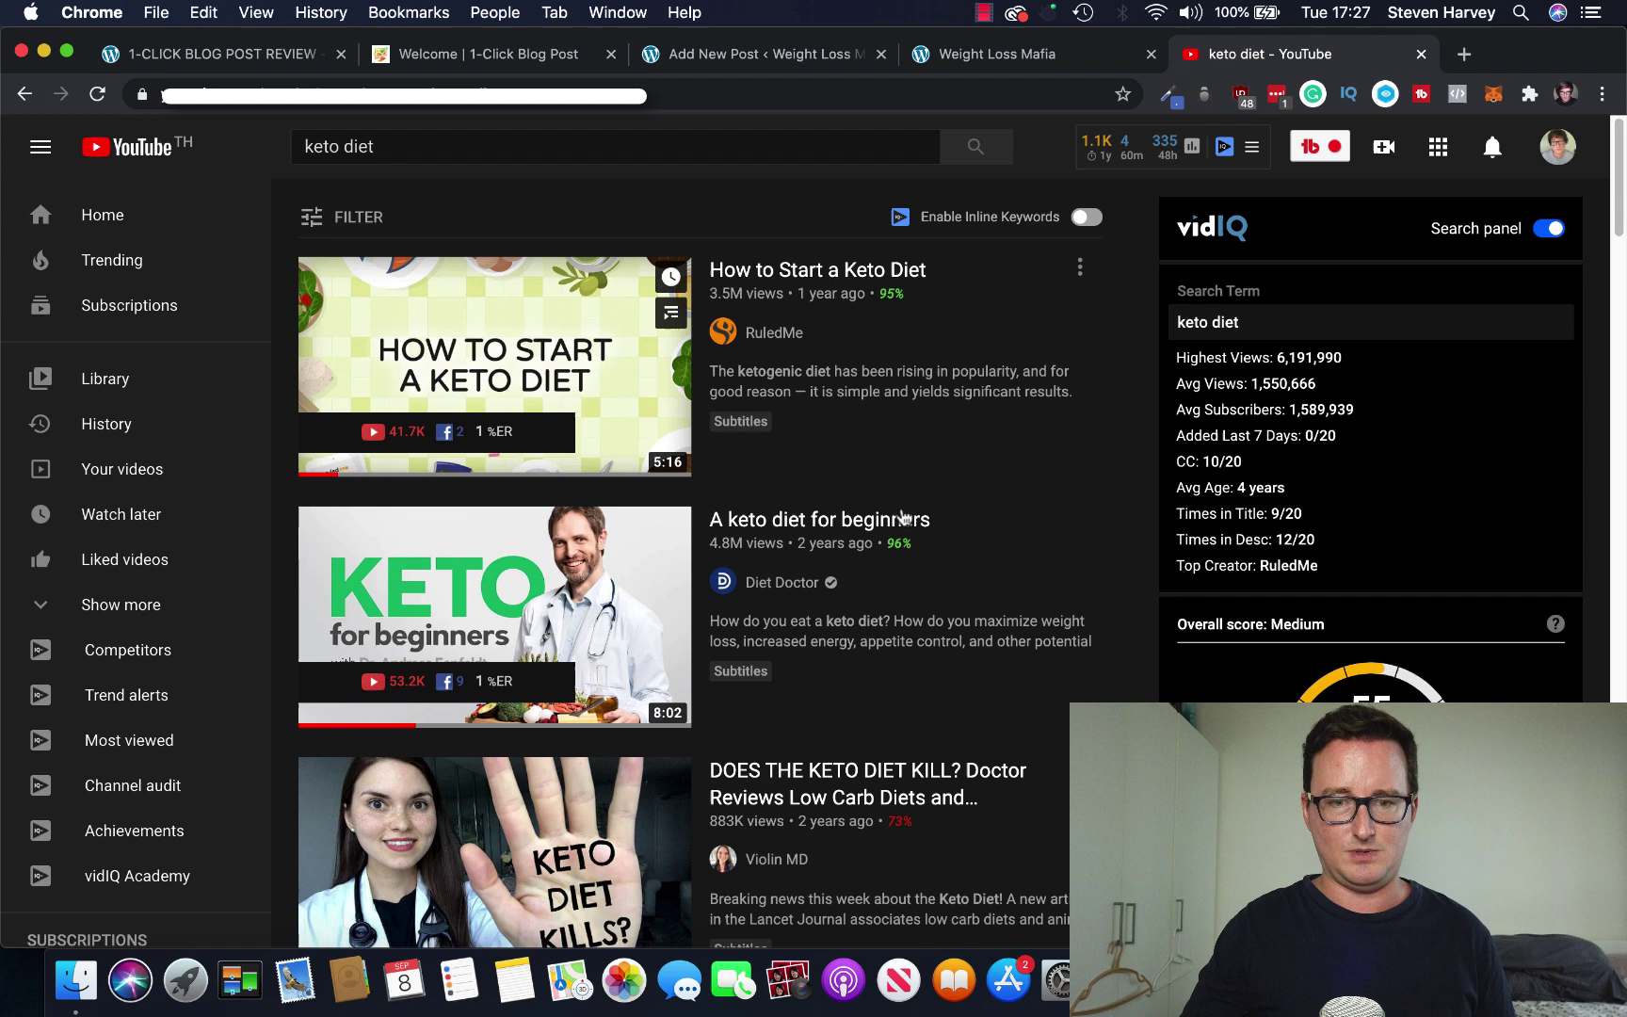
pyautogui.moveTo(902, 519)
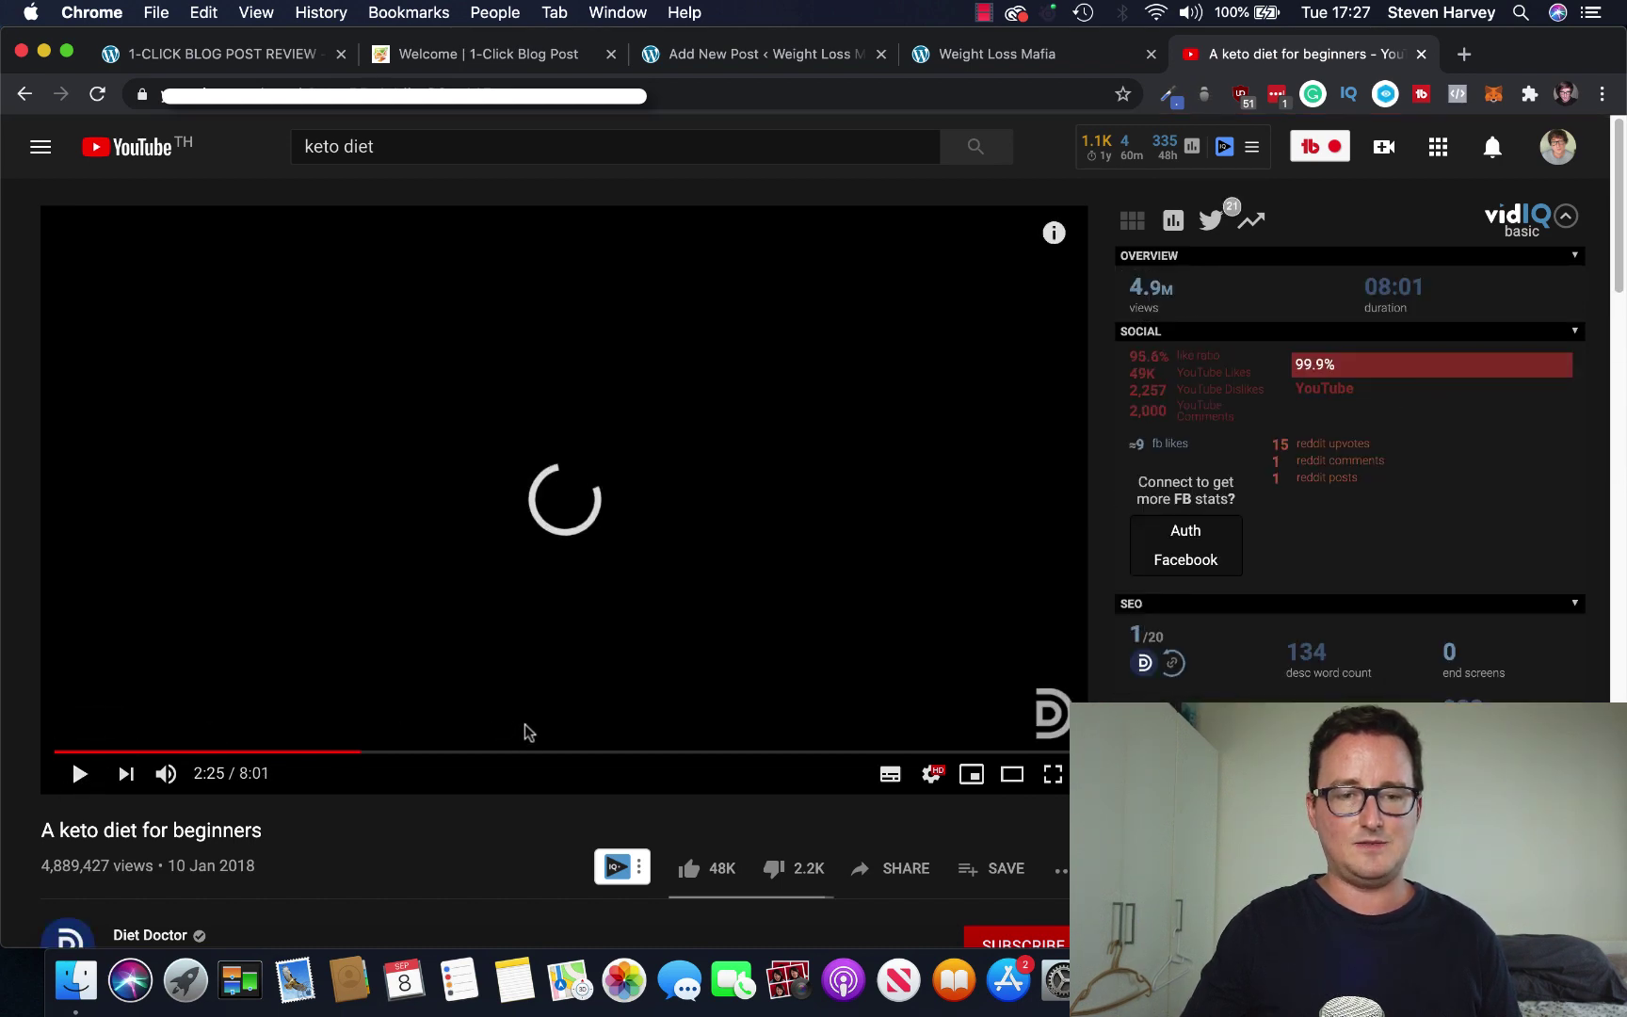
pyautogui.scroll(-3, 525, 725)
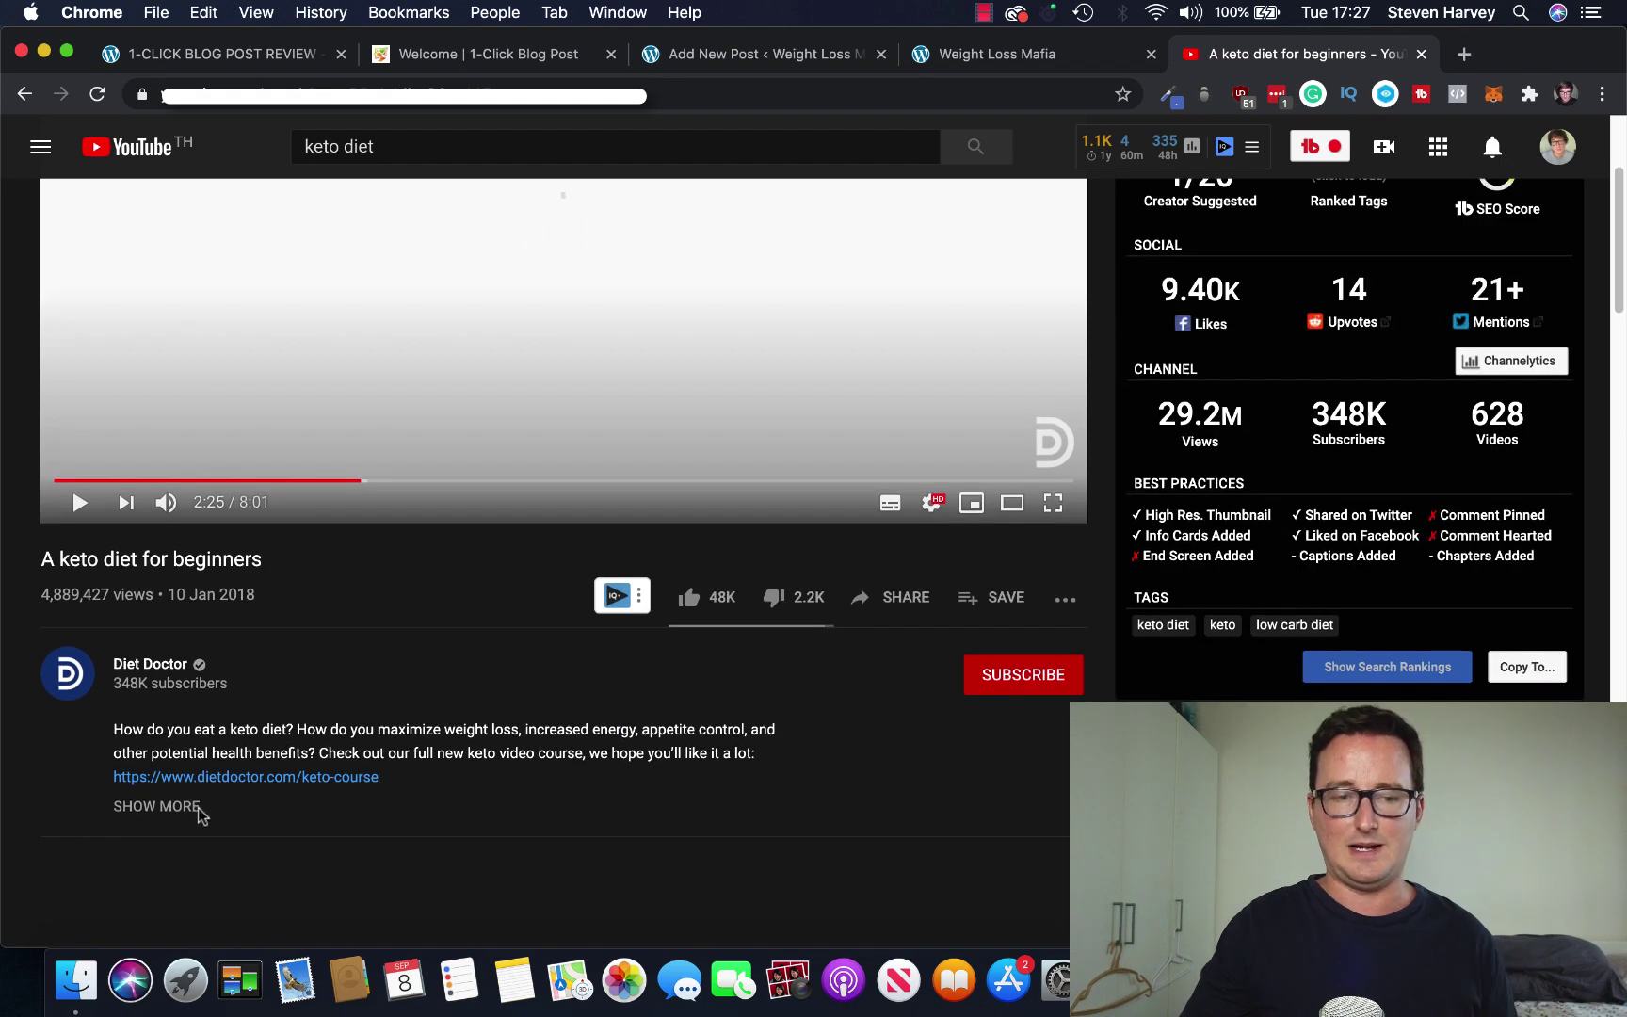
pyautogui.click(157, 806)
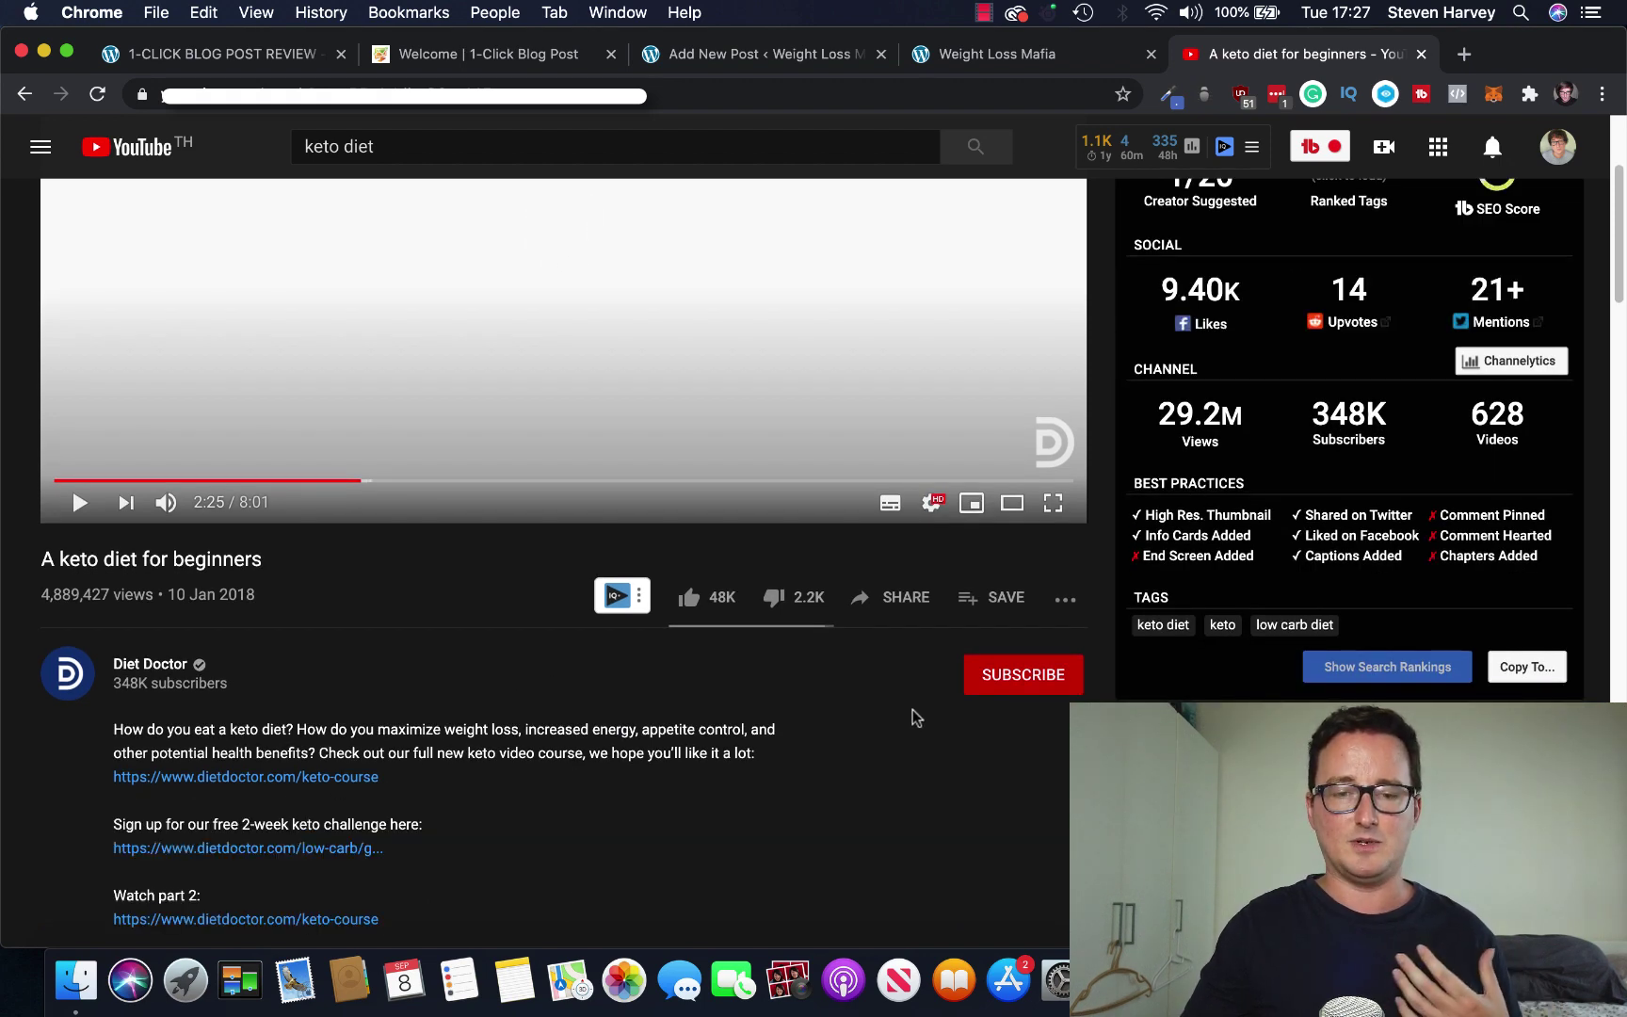
pyautogui.scroll(-2, 912, 709)
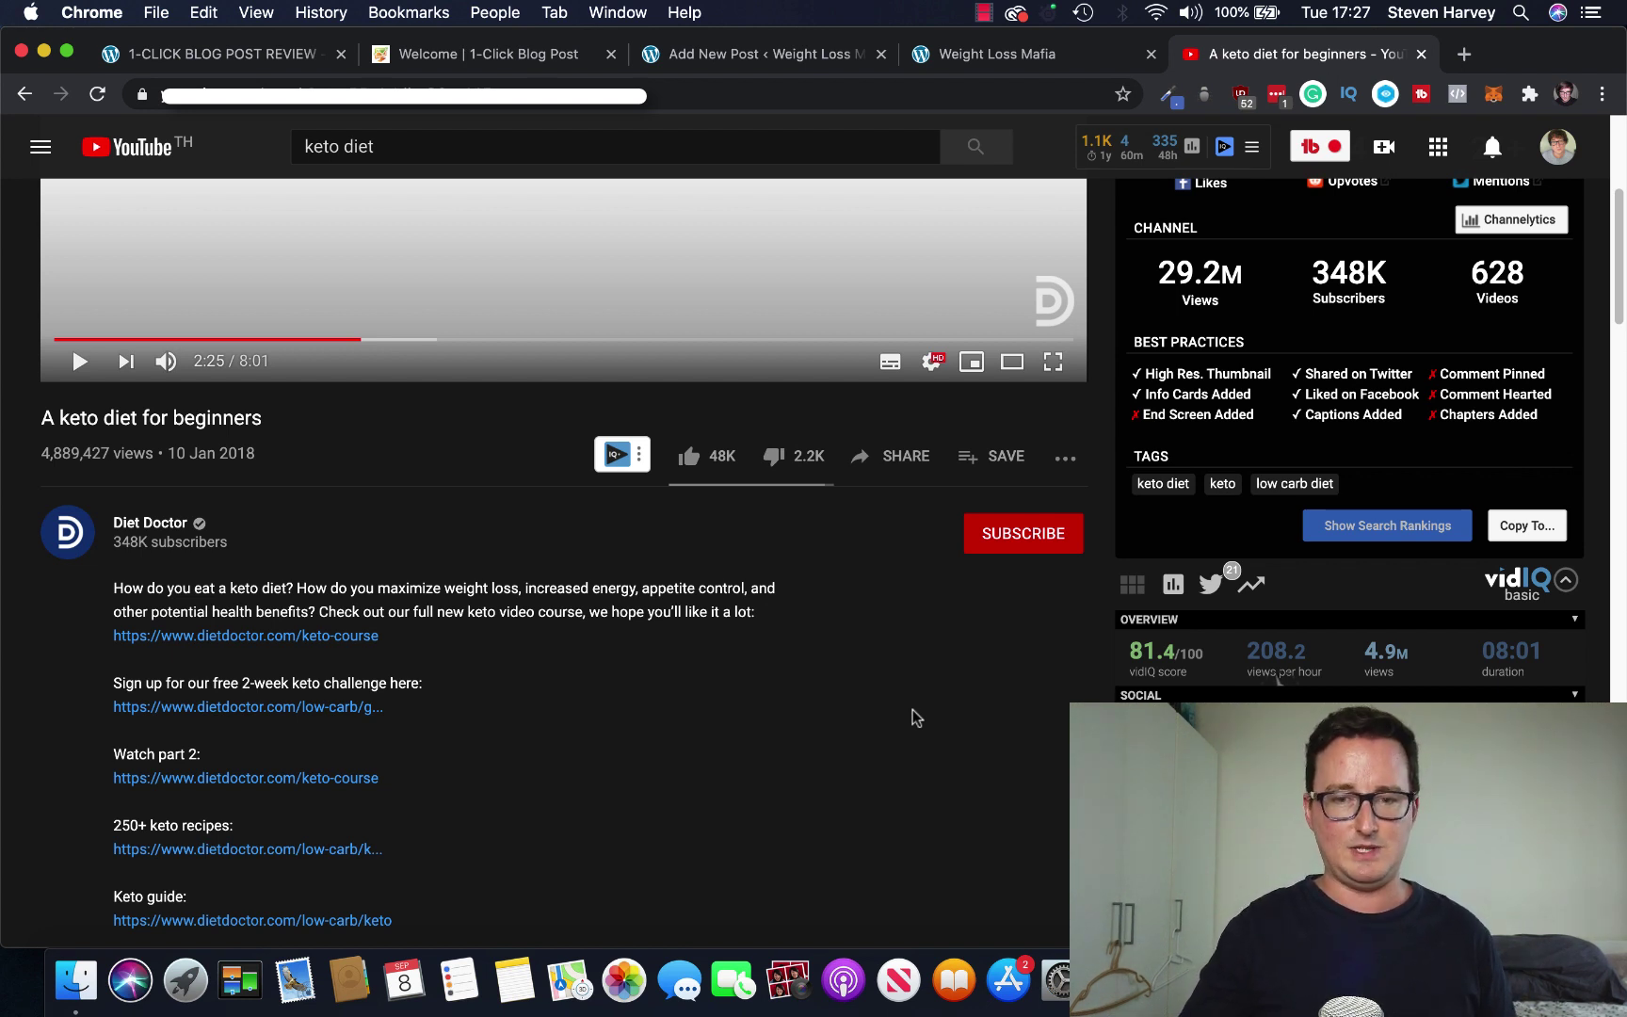
pyautogui.scroll(3, 912, 709)
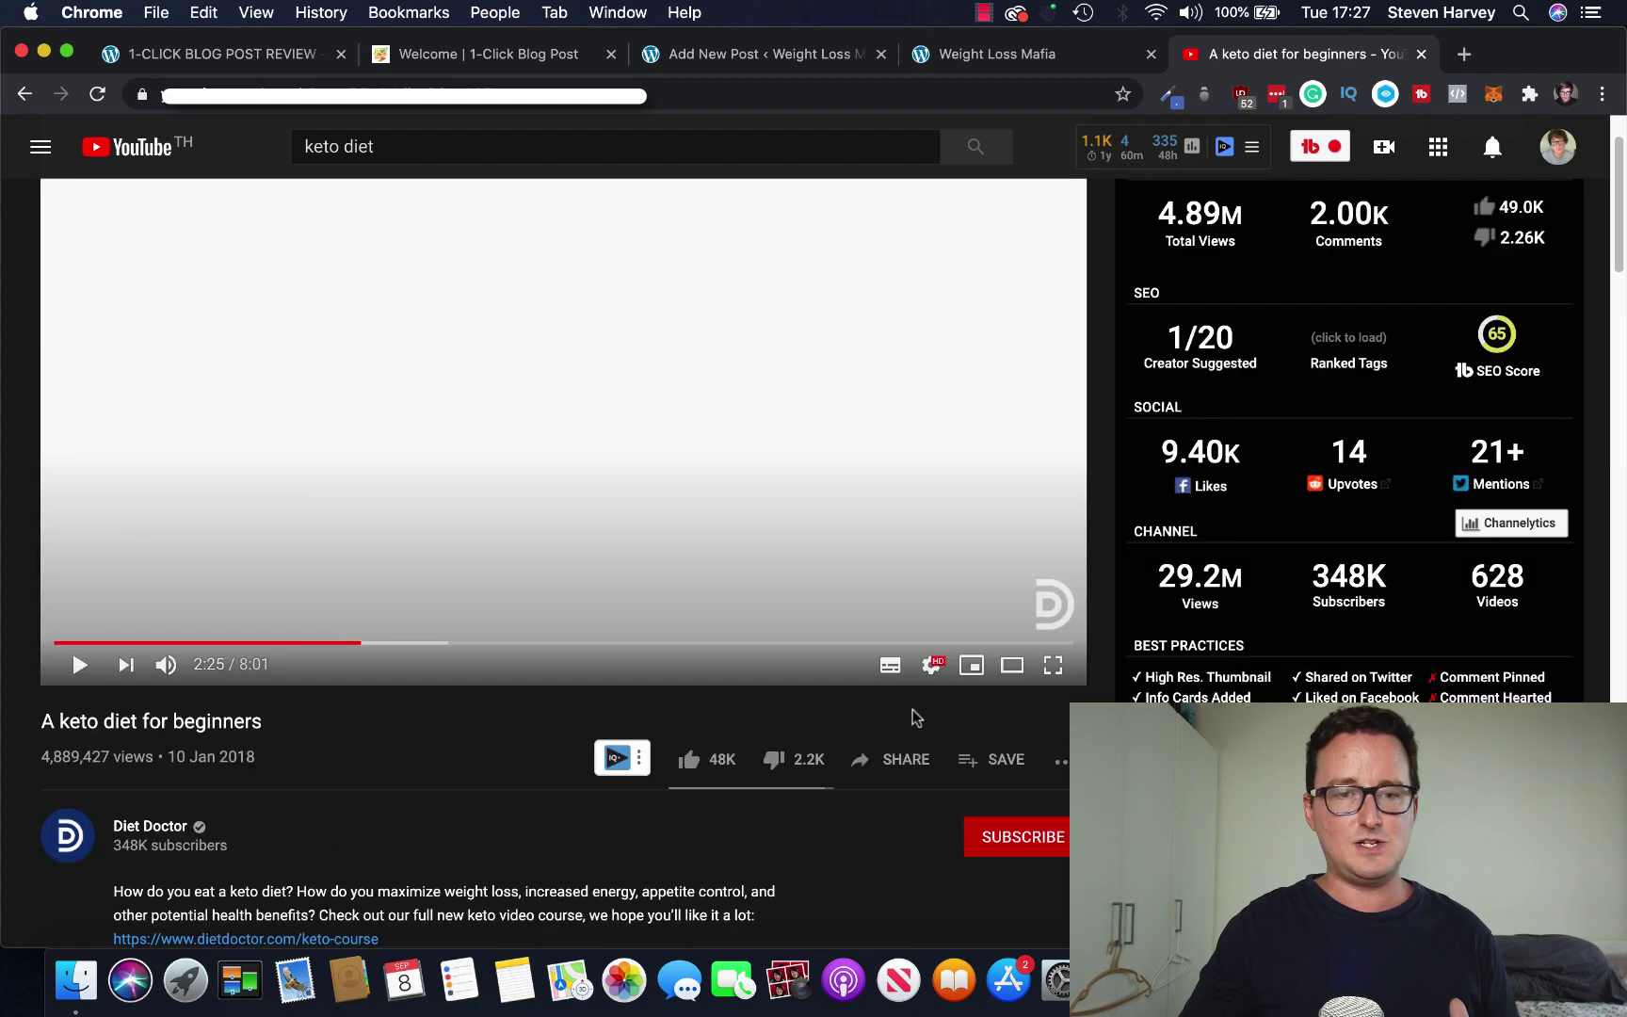
pyautogui.scroll(-15, 912, 709)
pyautogui.scroll(14, 914, 712)
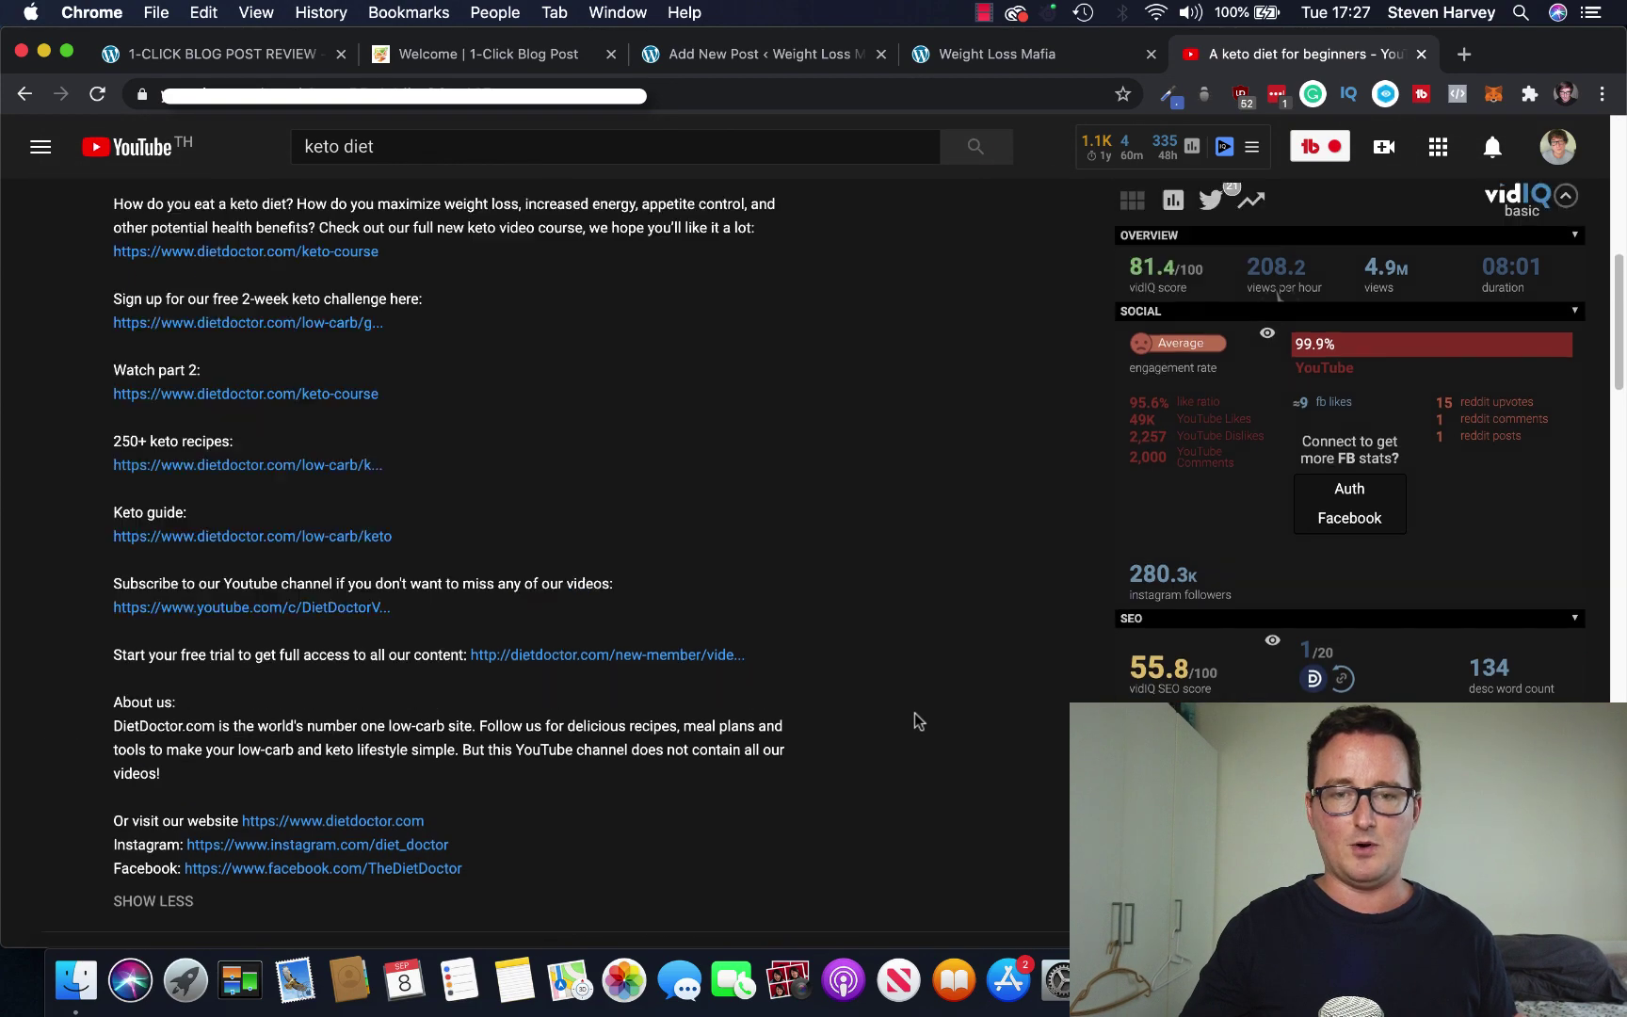
pyautogui.scroll(1, 914, 713)
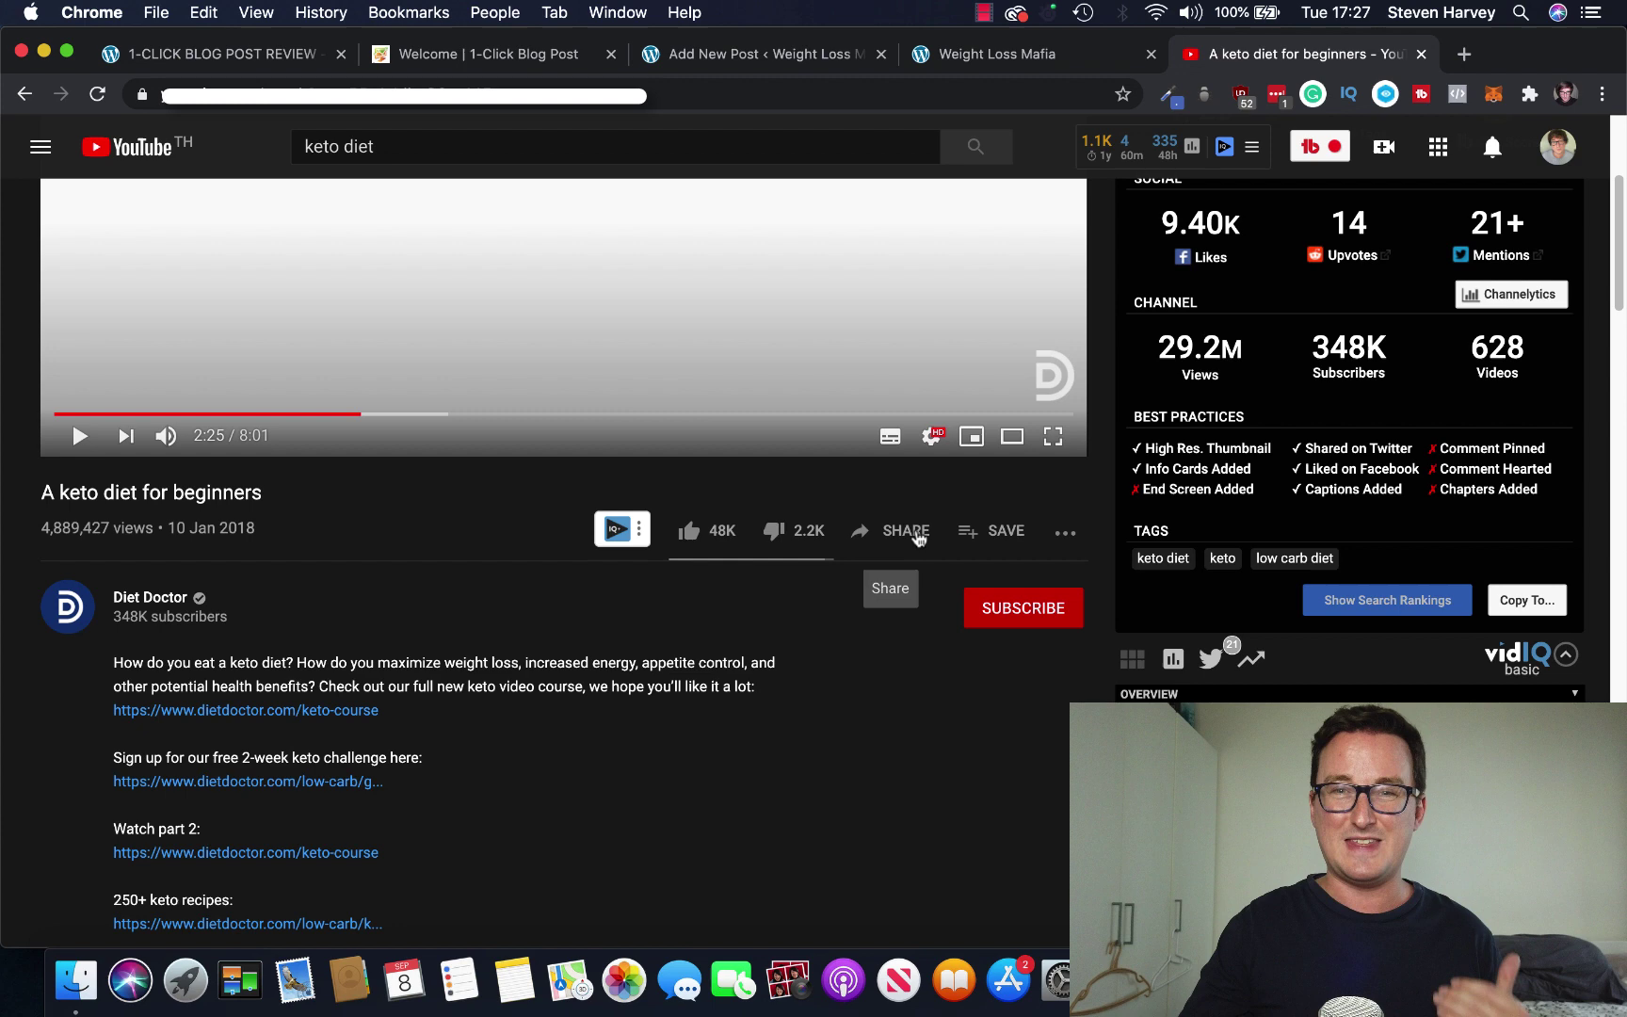
# Paste the video's copied youtu.be share link into the post's YouTube URL field and insert content.
pyautogui.click(906, 532)
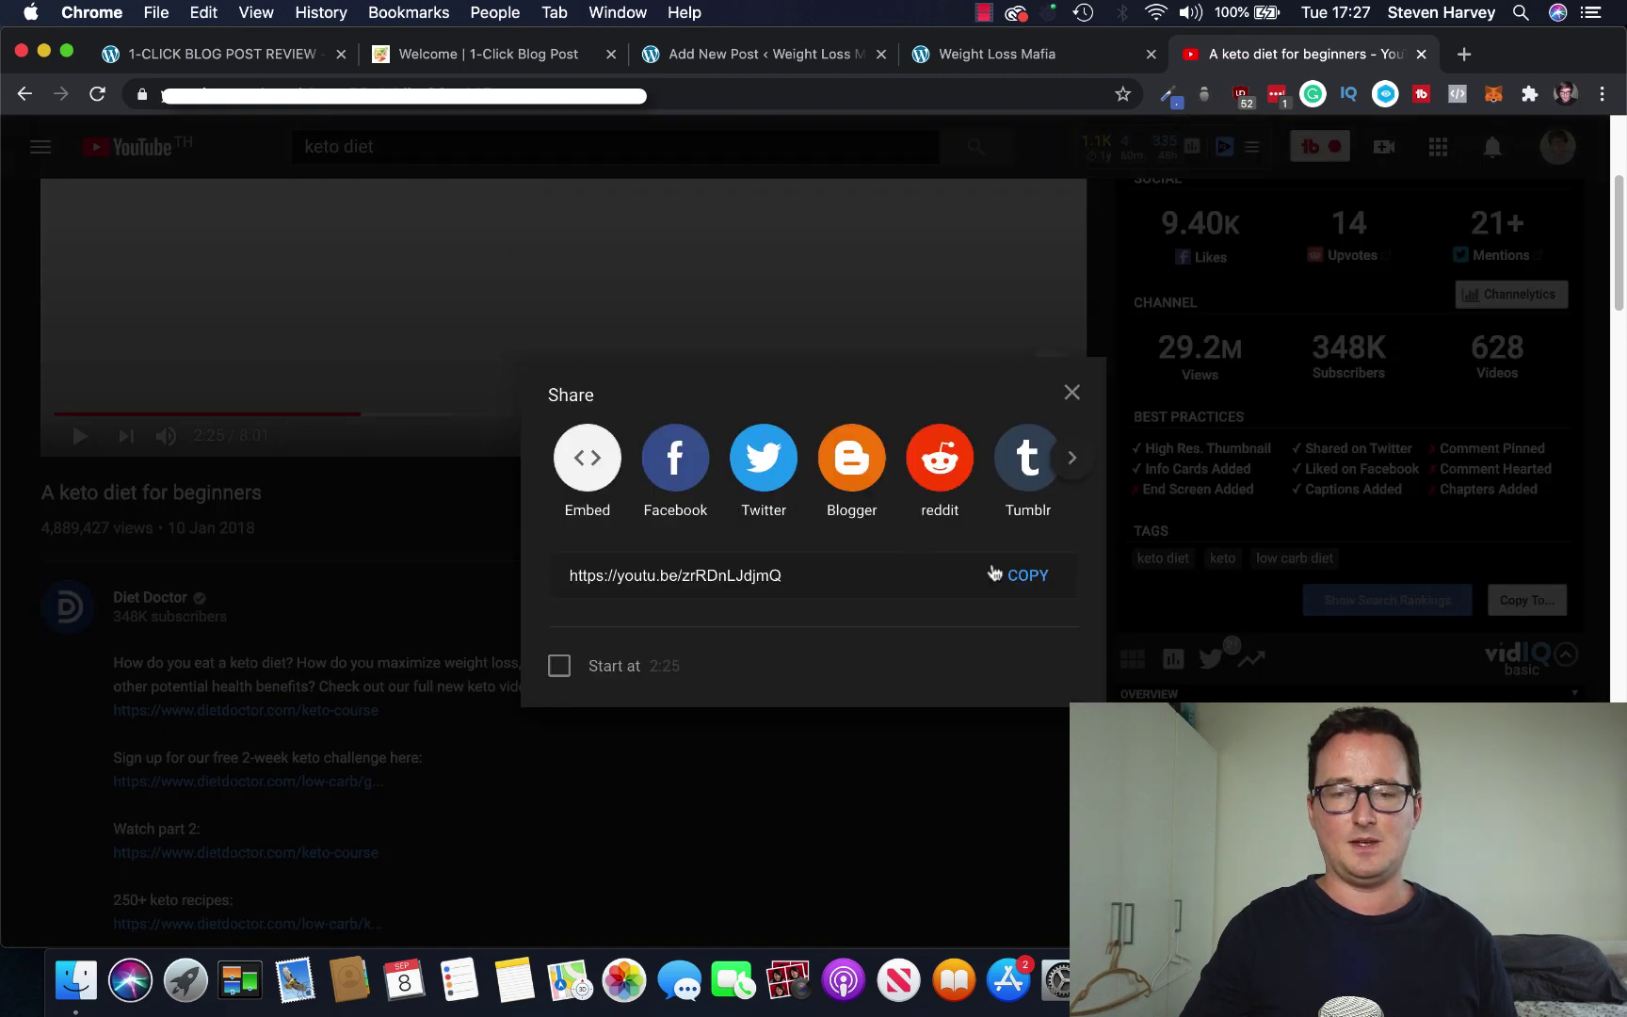
pyautogui.click(1025, 581)
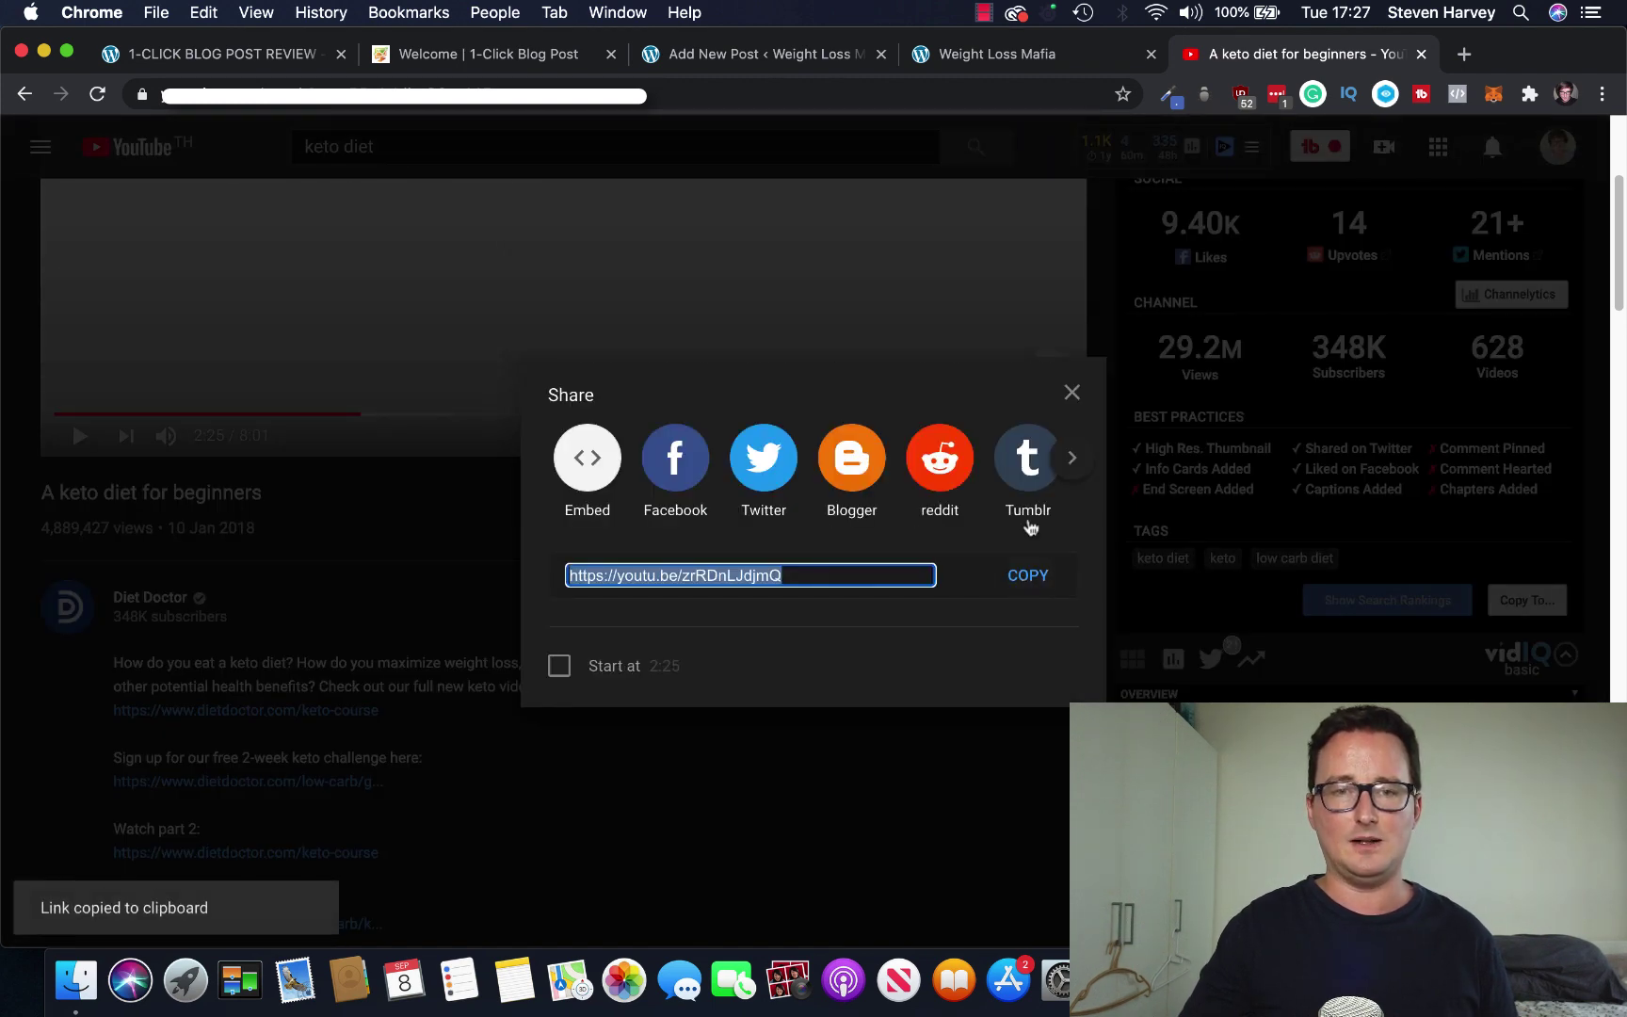
pyautogui.click(734, 53)
pyautogui.click(517, 731)
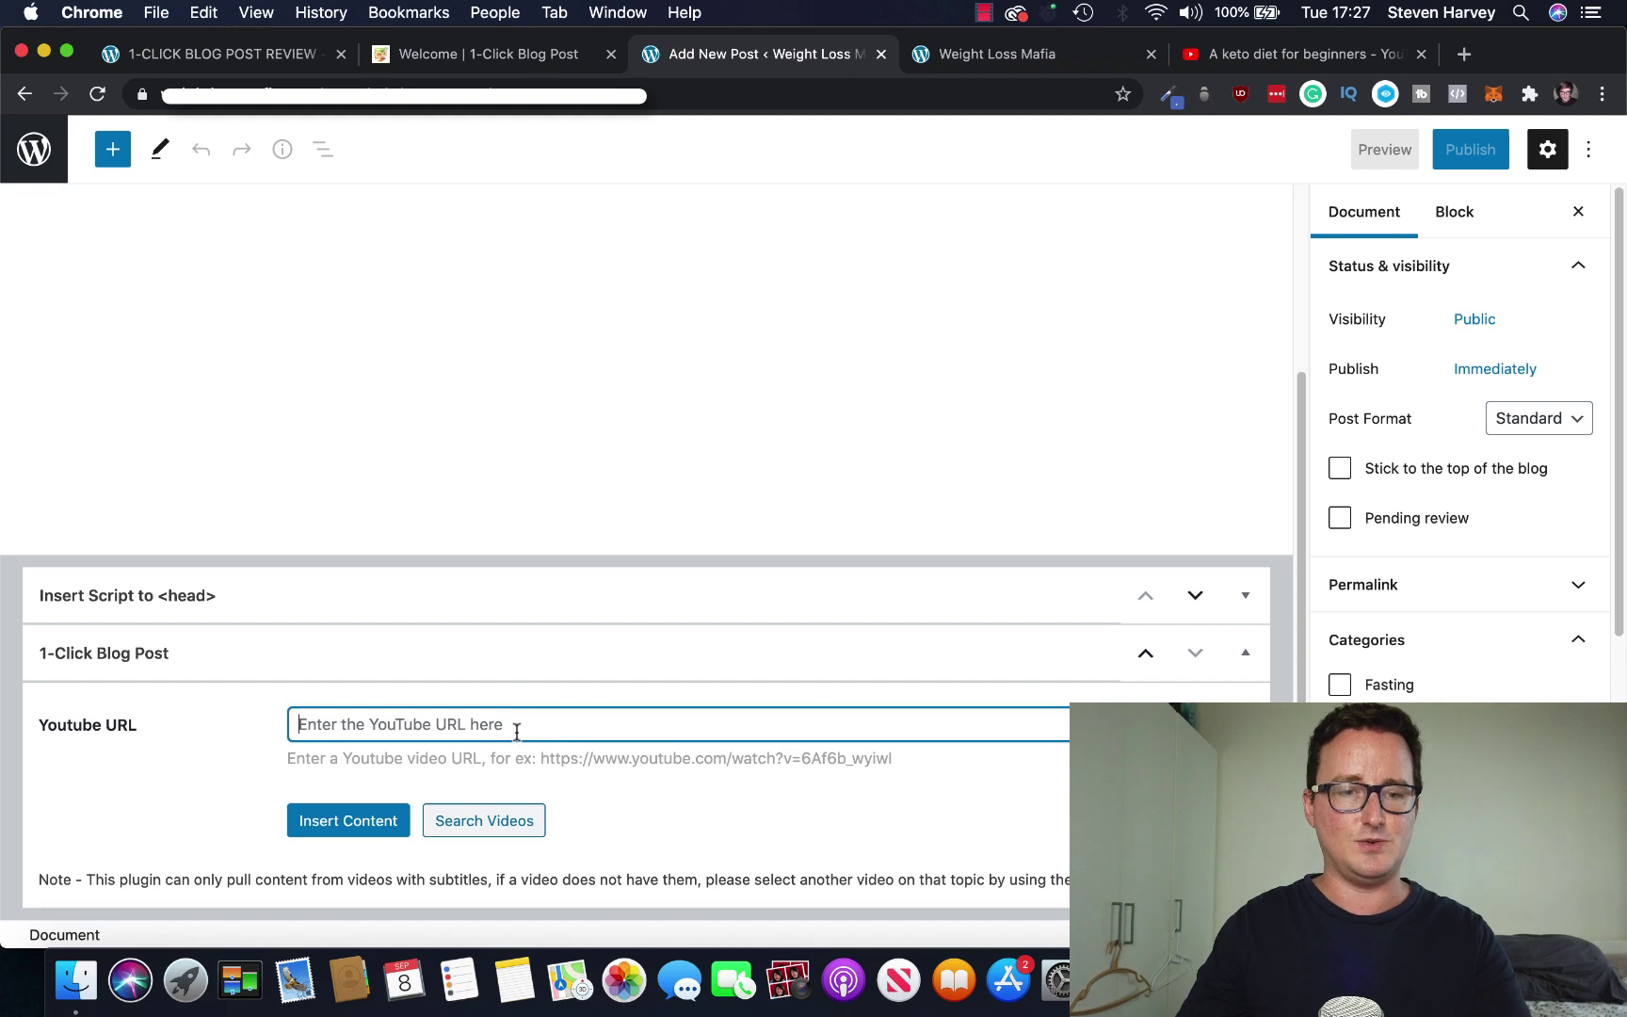
pyautogui.press('super+v')
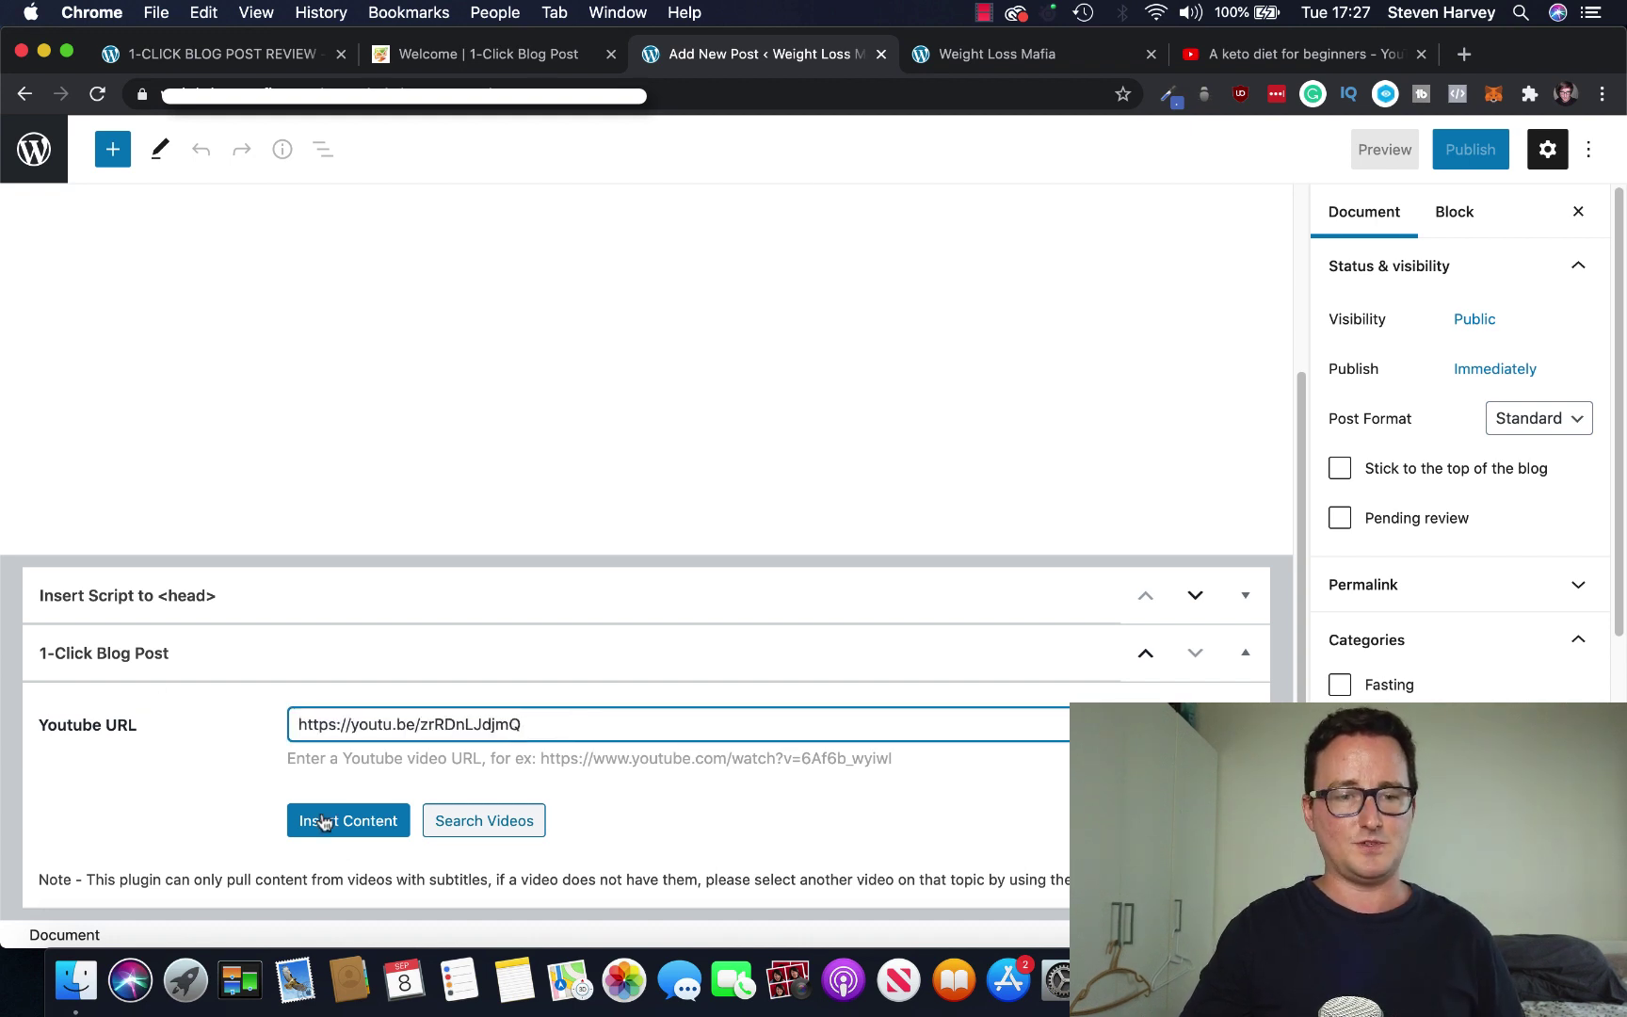
pyautogui.click(366, 825)
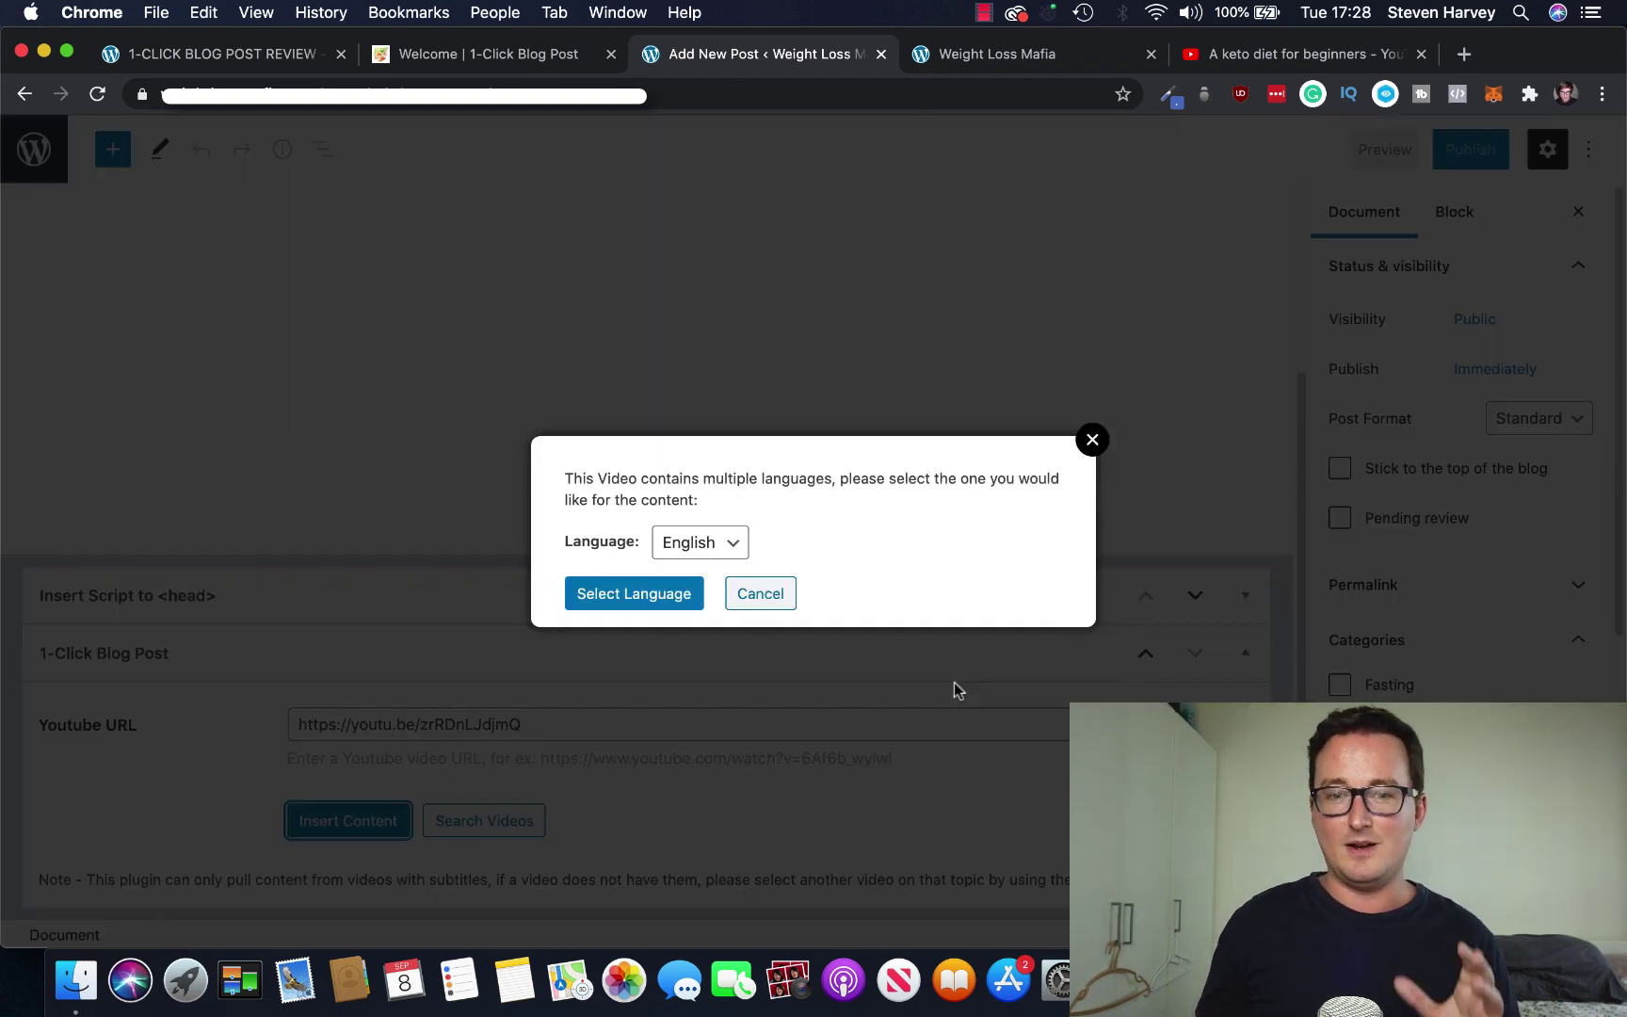
# Choose English as the language for the caption-generated post content.
pyautogui.click(626, 602)
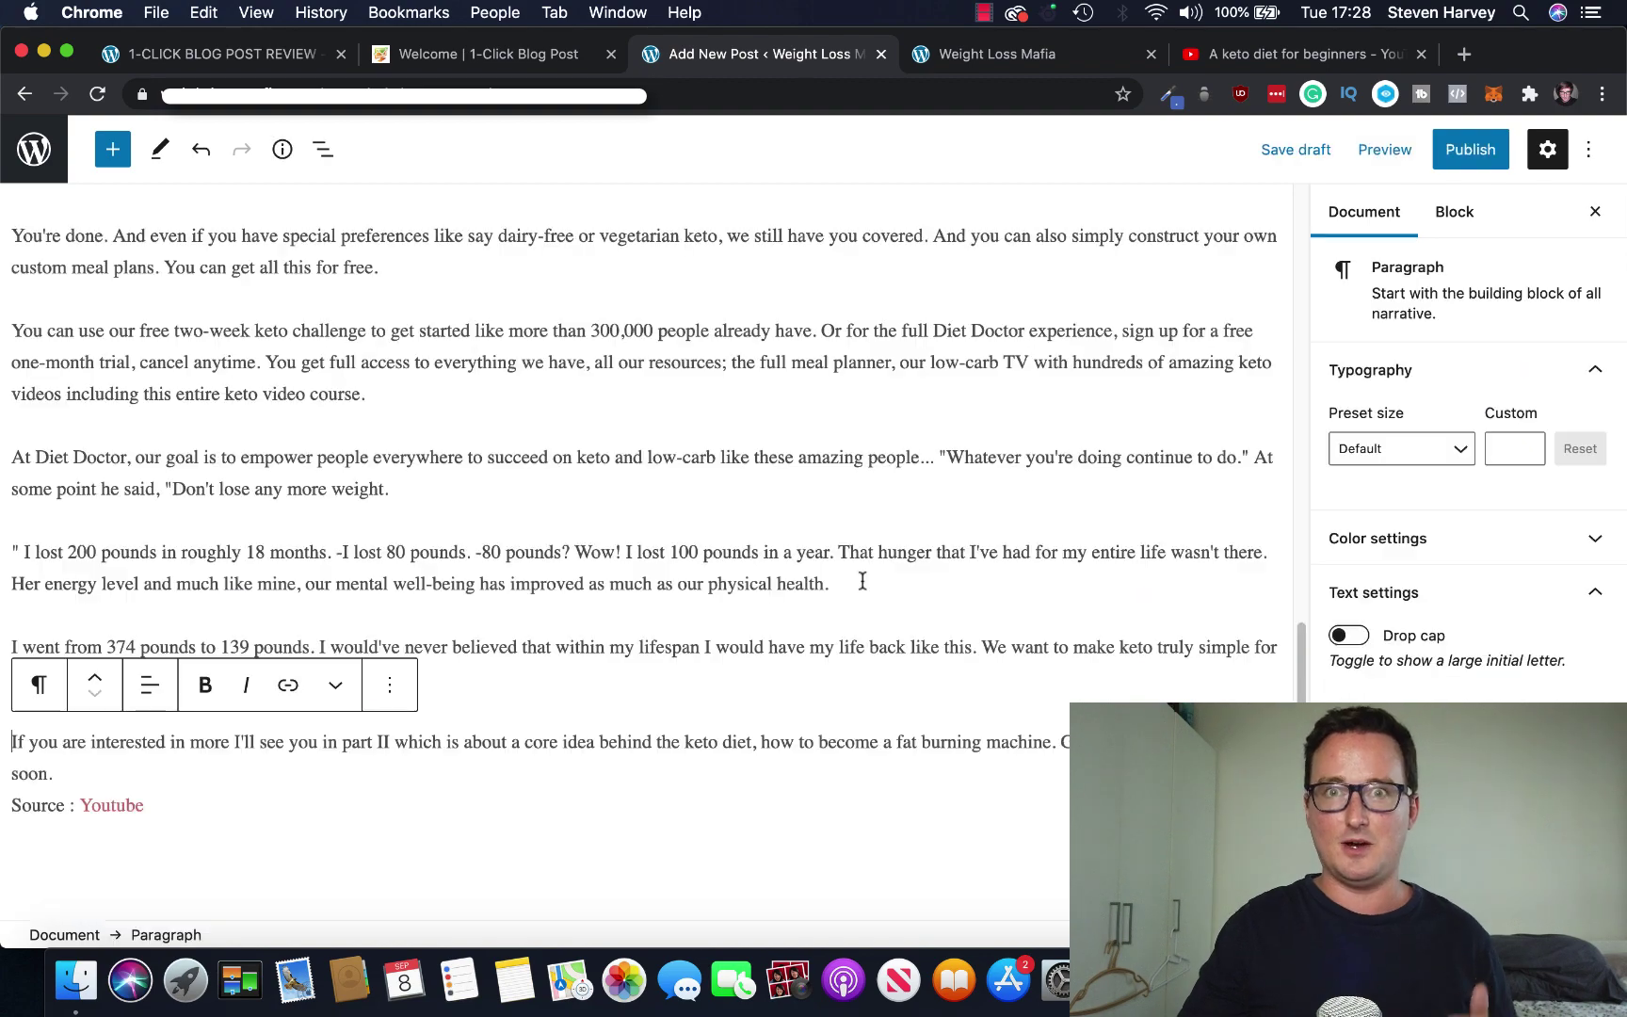
pyautogui.scroll(20, 862, 581)
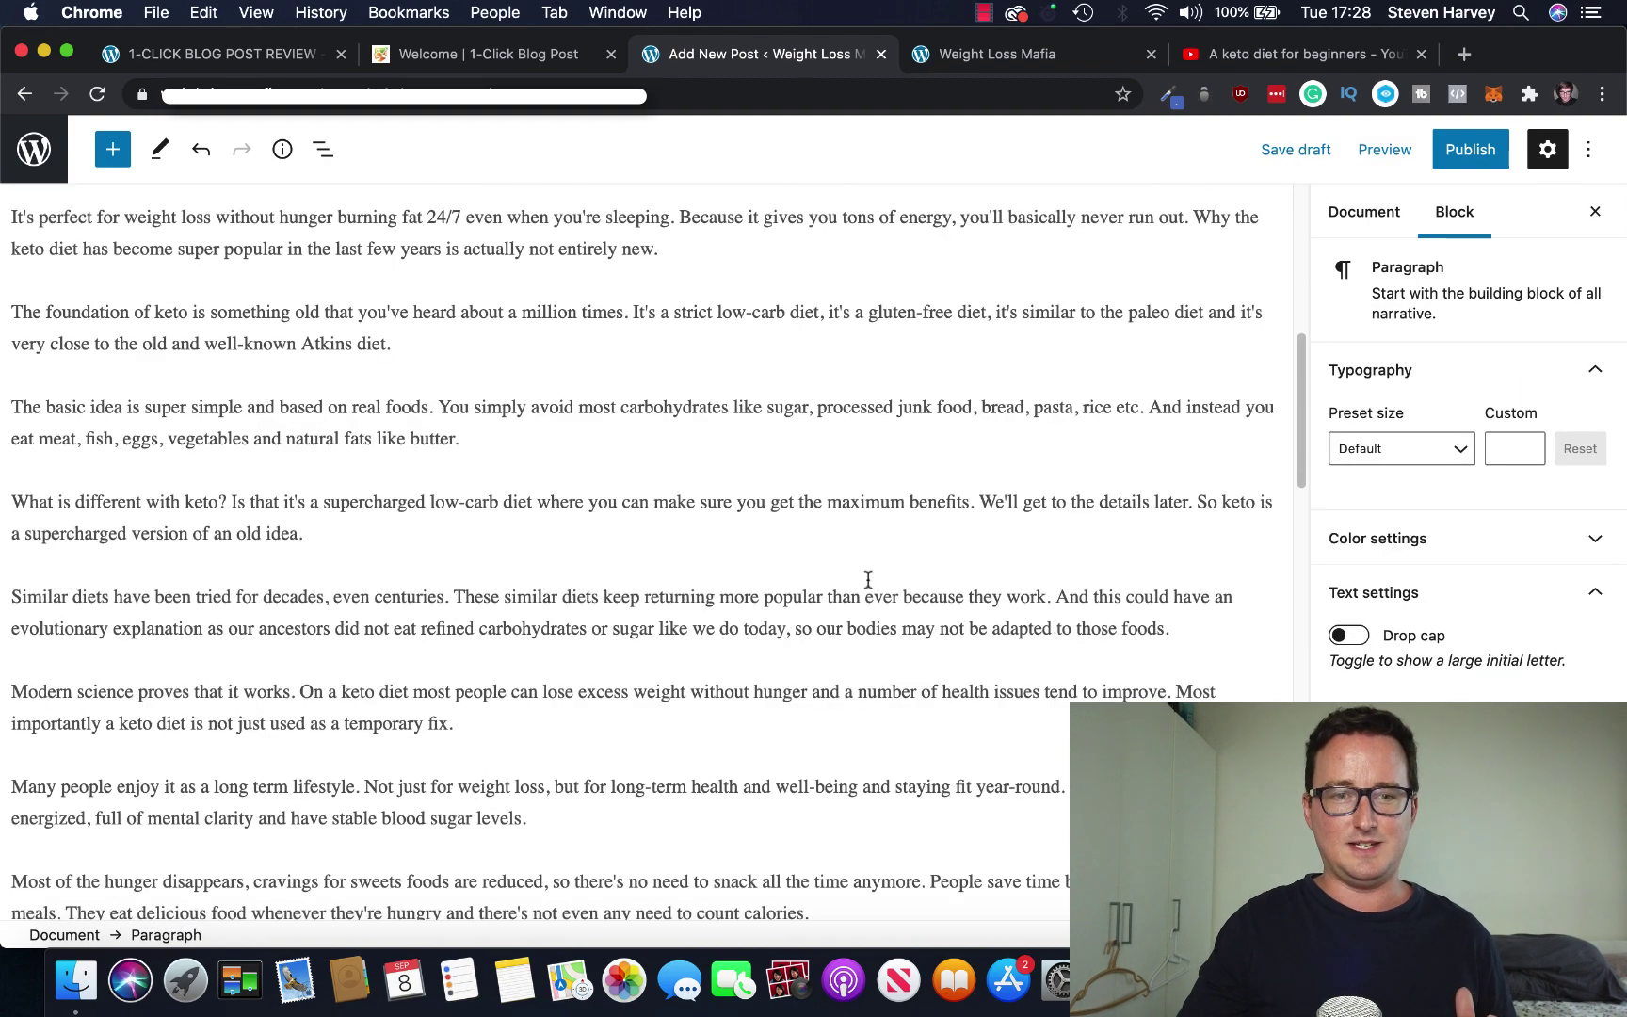
pyautogui.scroll(1, 886, 572)
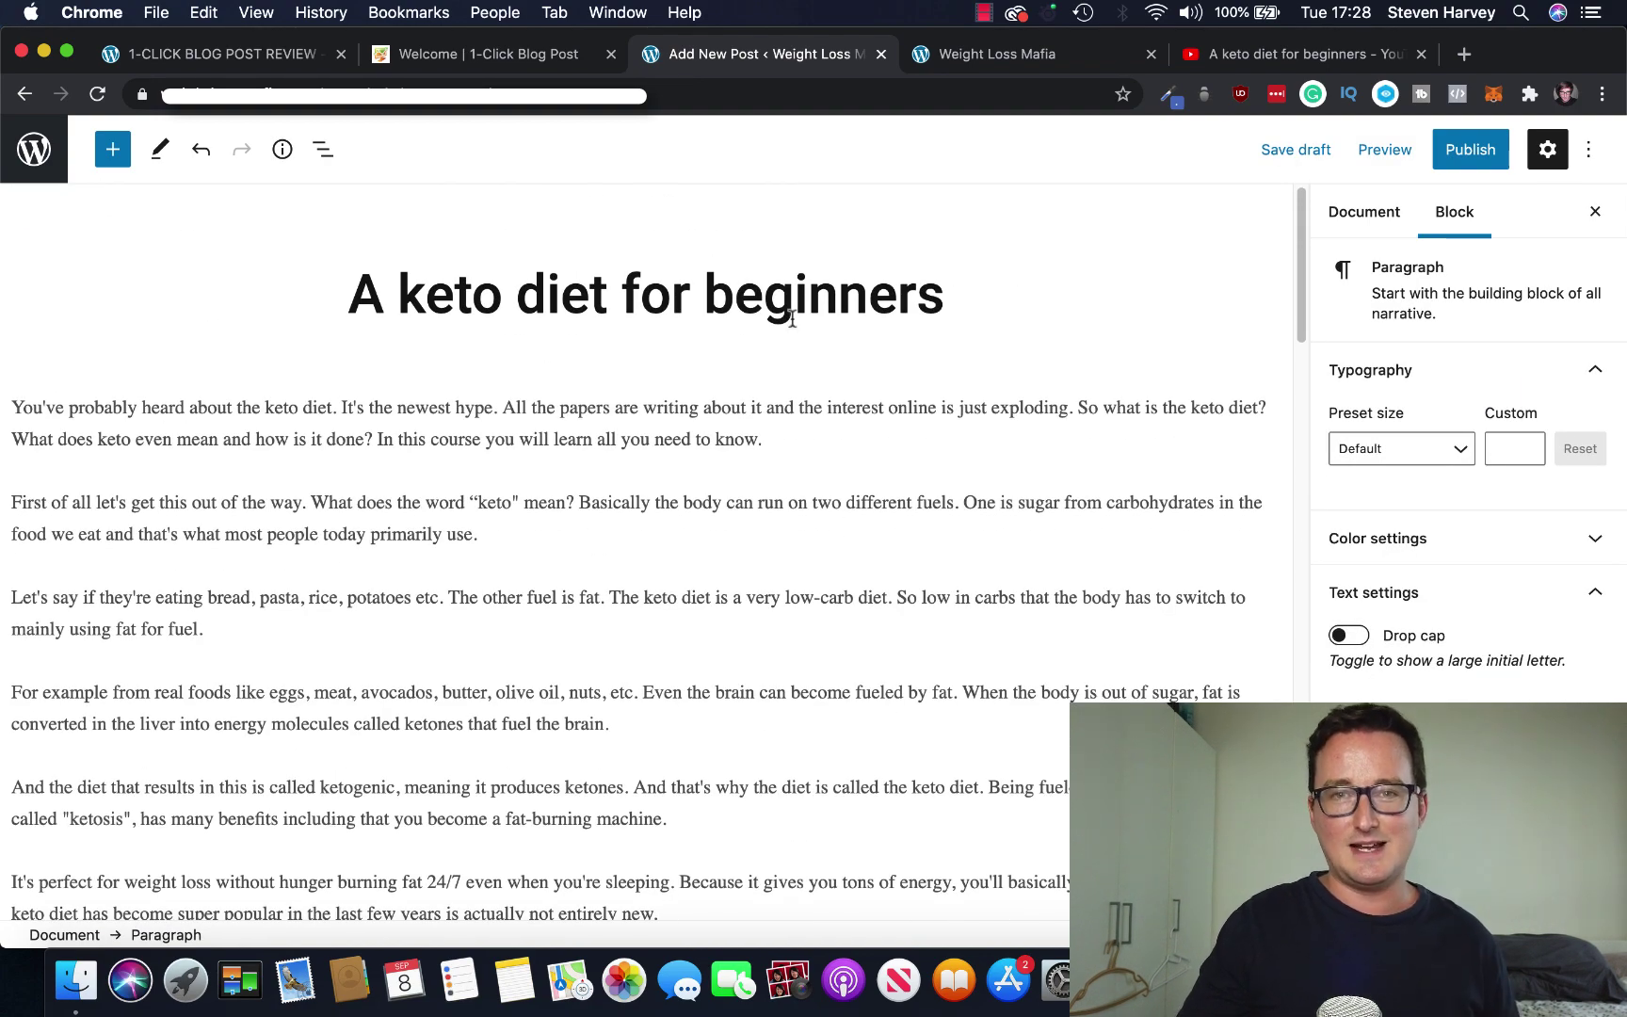
# Read through the generated paragraphs of the 'A keto diet for beginners' post.
pyautogui.scroll(-10, 737, 479)
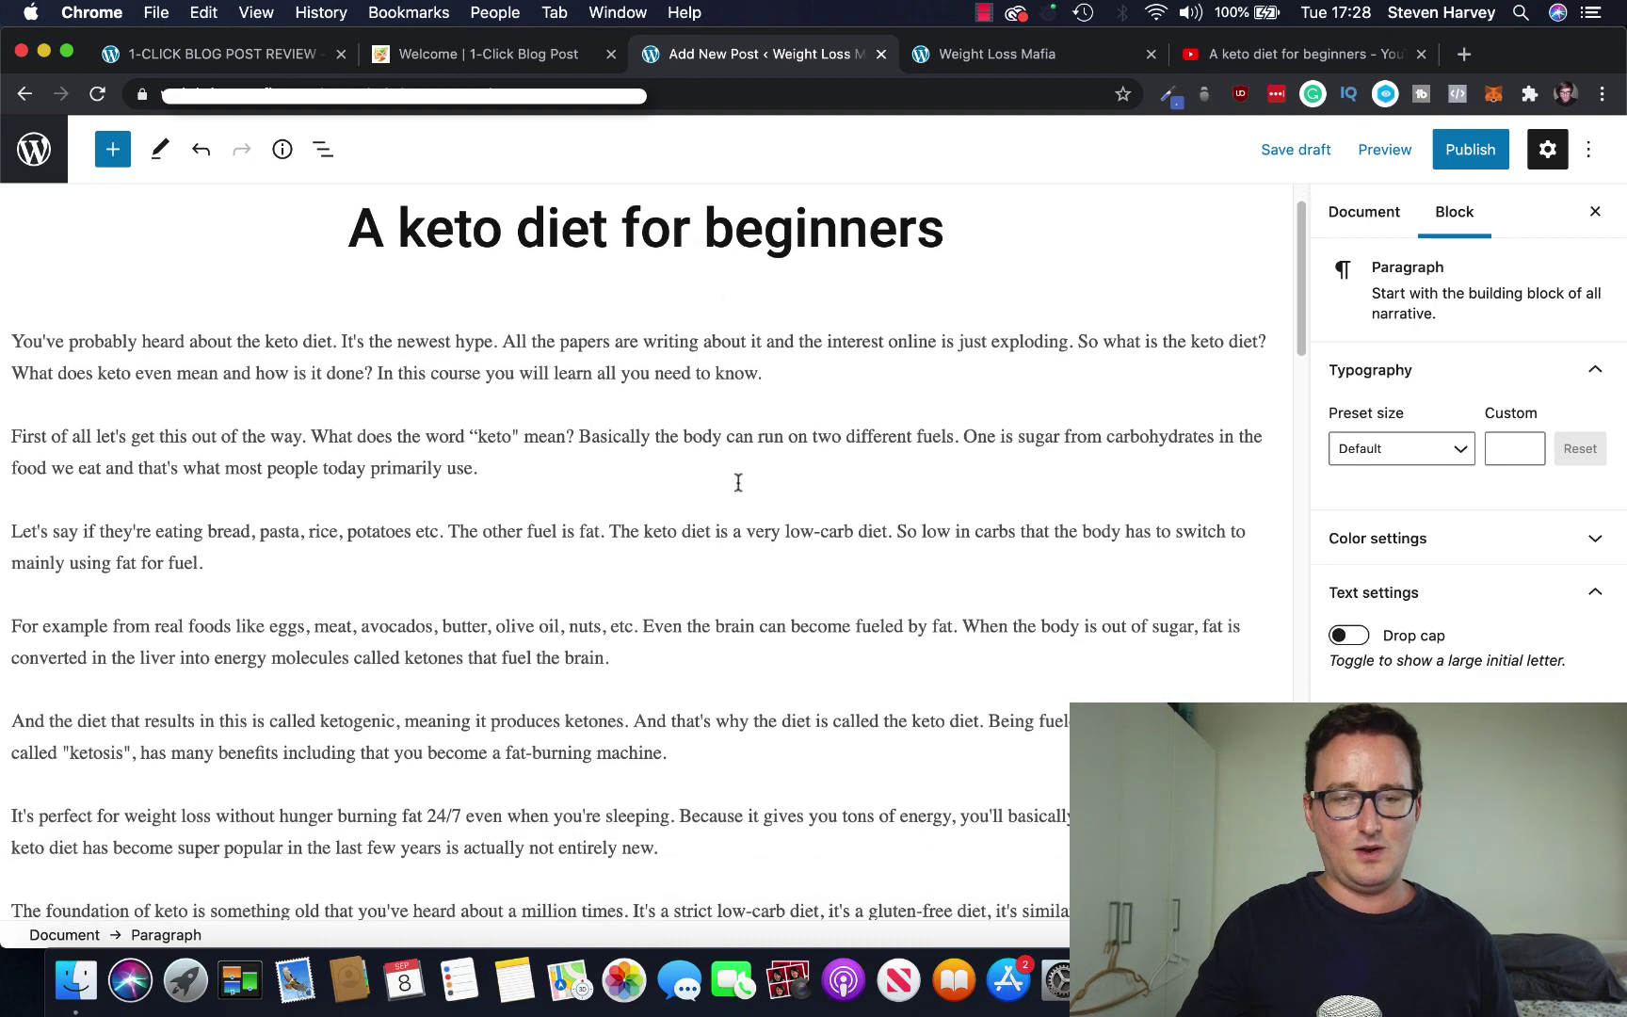
pyautogui.scroll(-20, 870, 500)
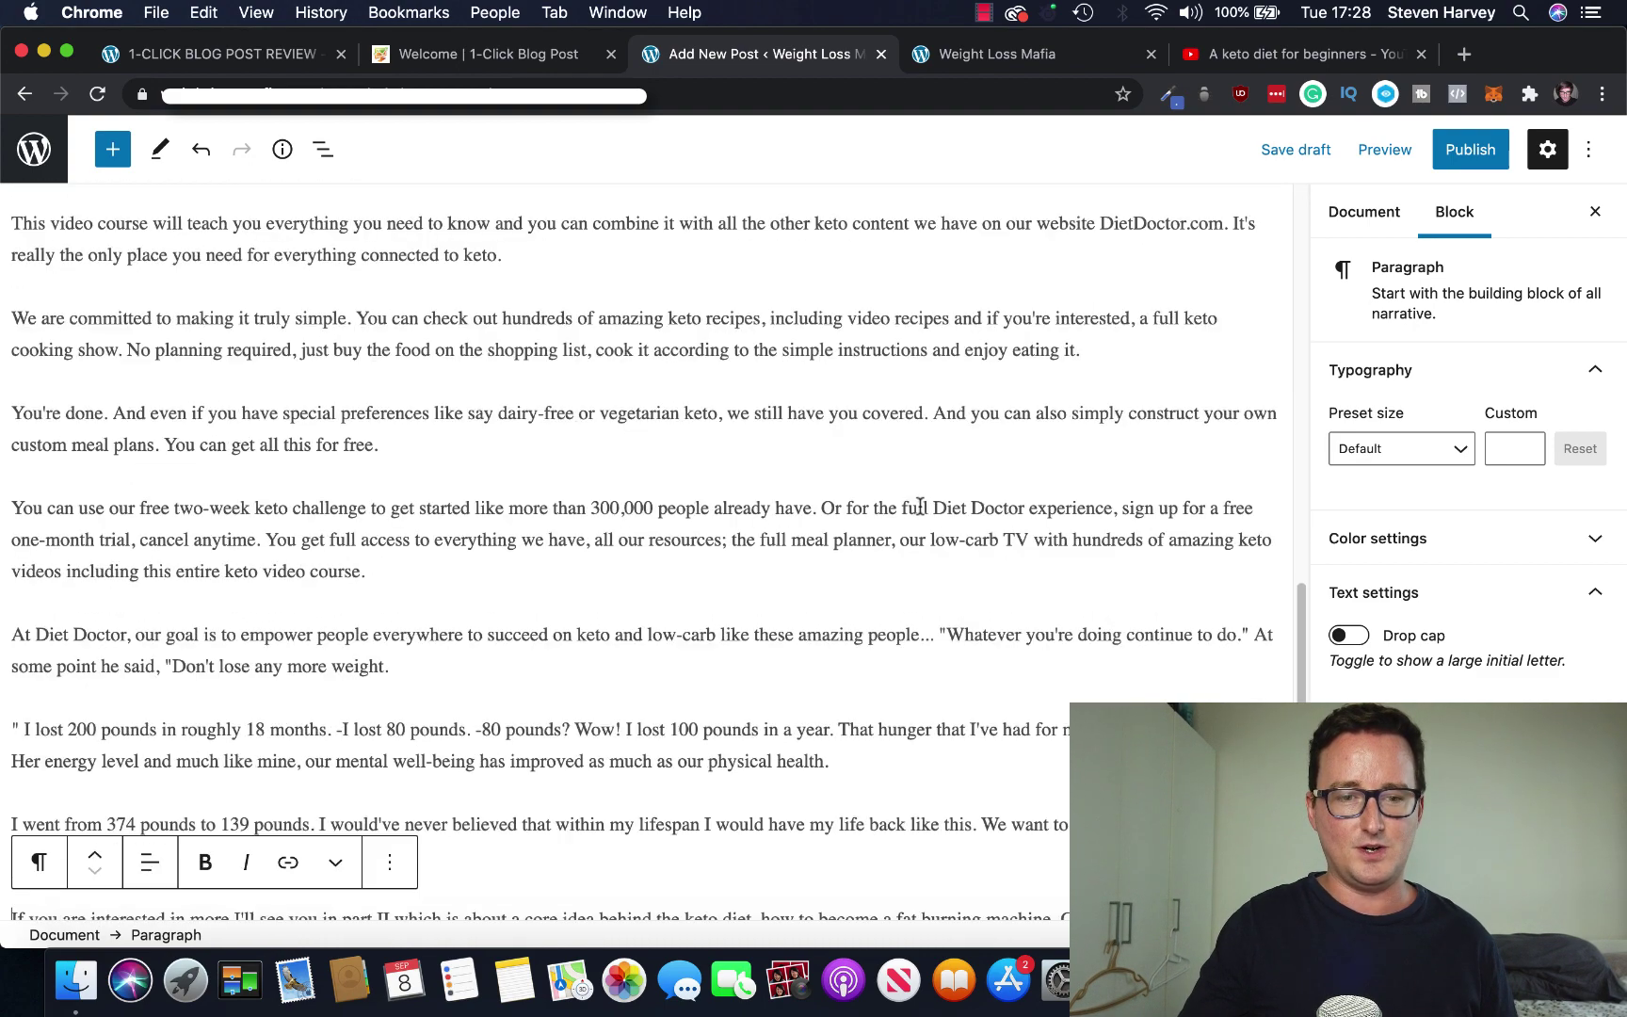
pyautogui.scroll(-6, 404, 701)
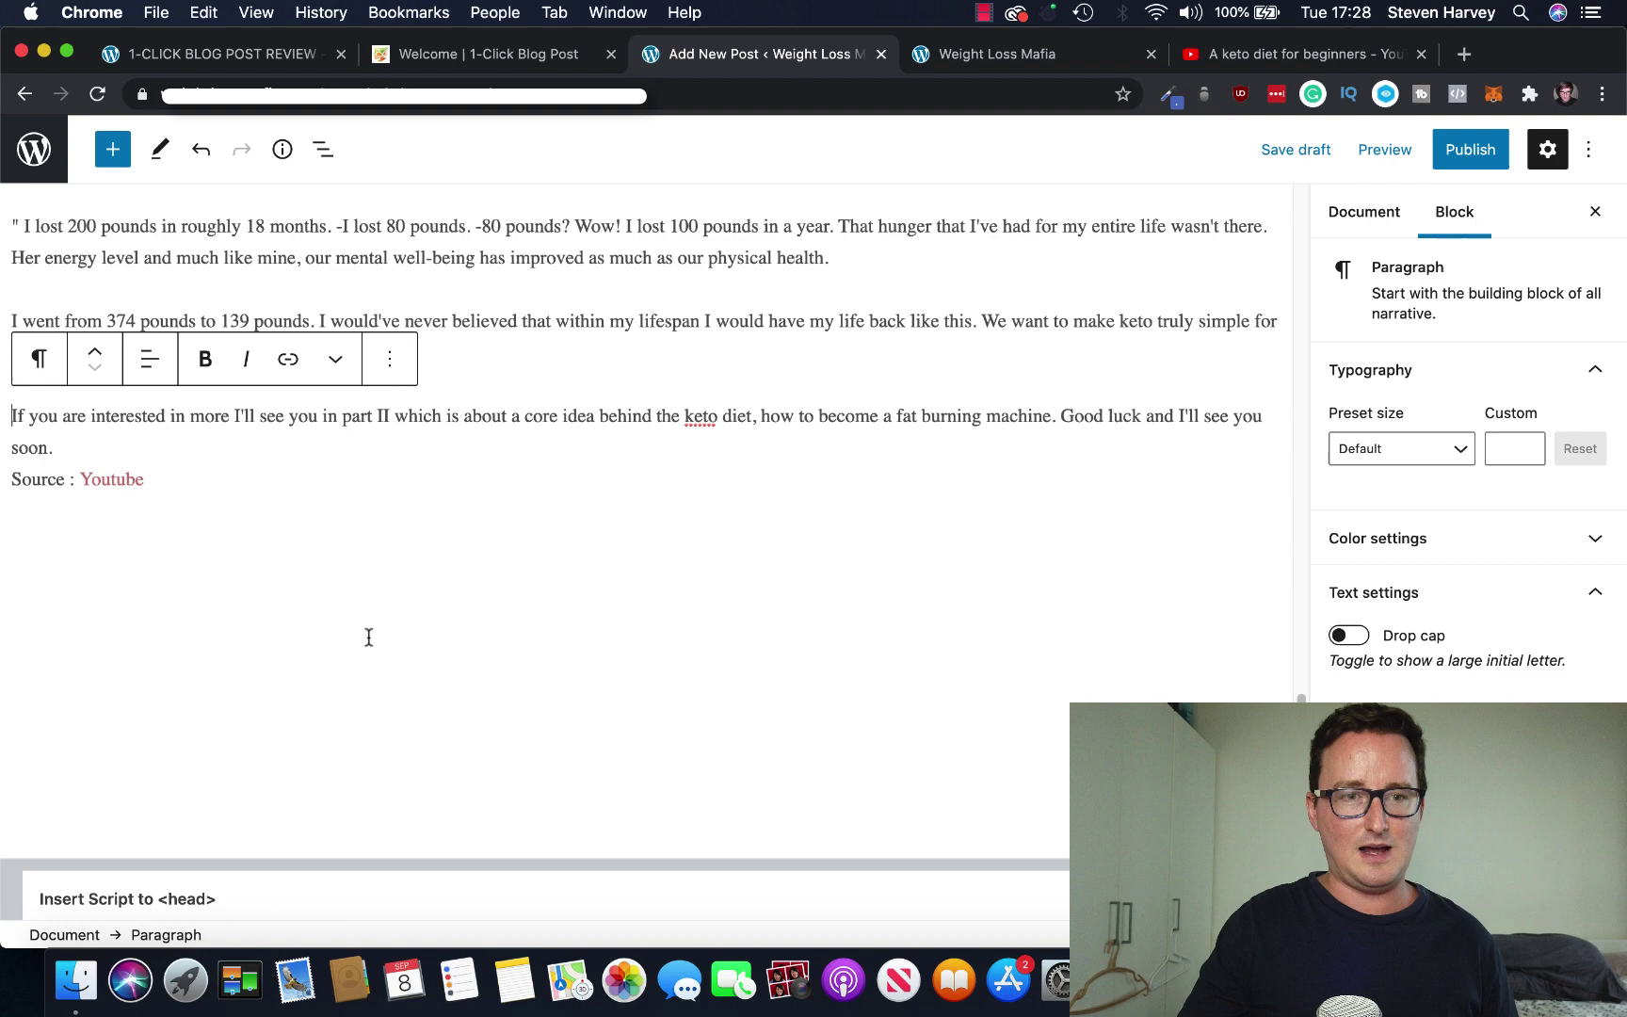
pyautogui.scroll(-7, 405, 627)
pyautogui.scroll(15, 461, 617)
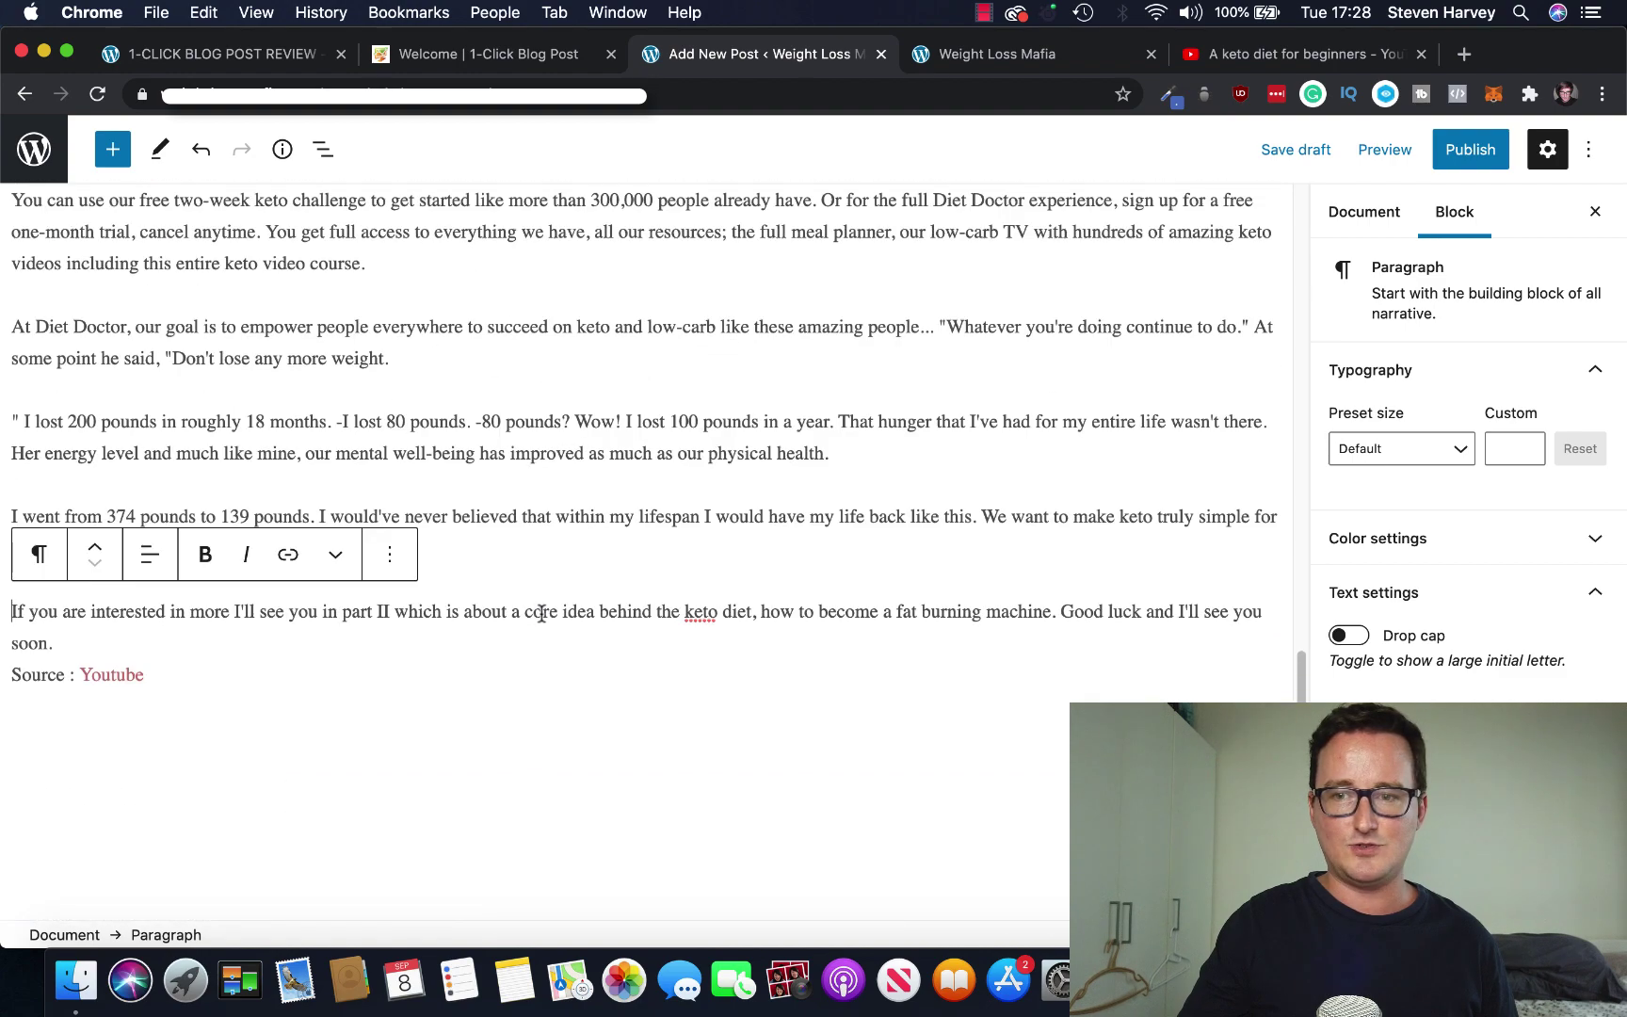
pyautogui.scroll(20, 625, 609)
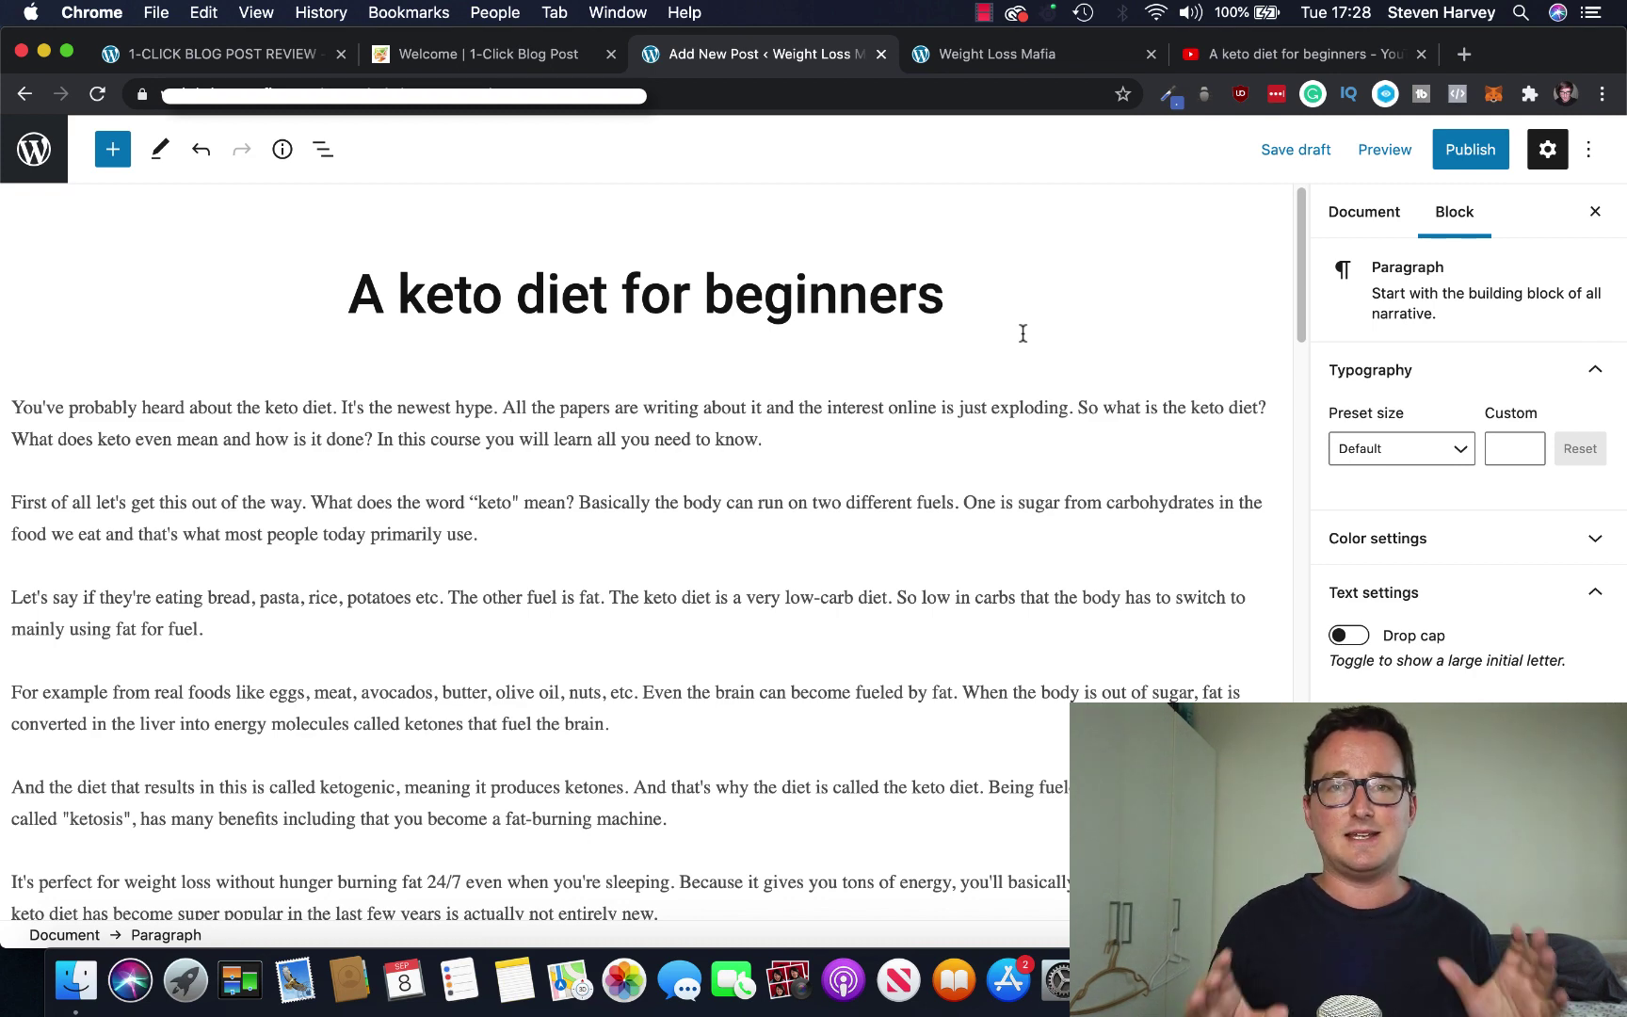
pyautogui.scroll(-1, 1024, 348)
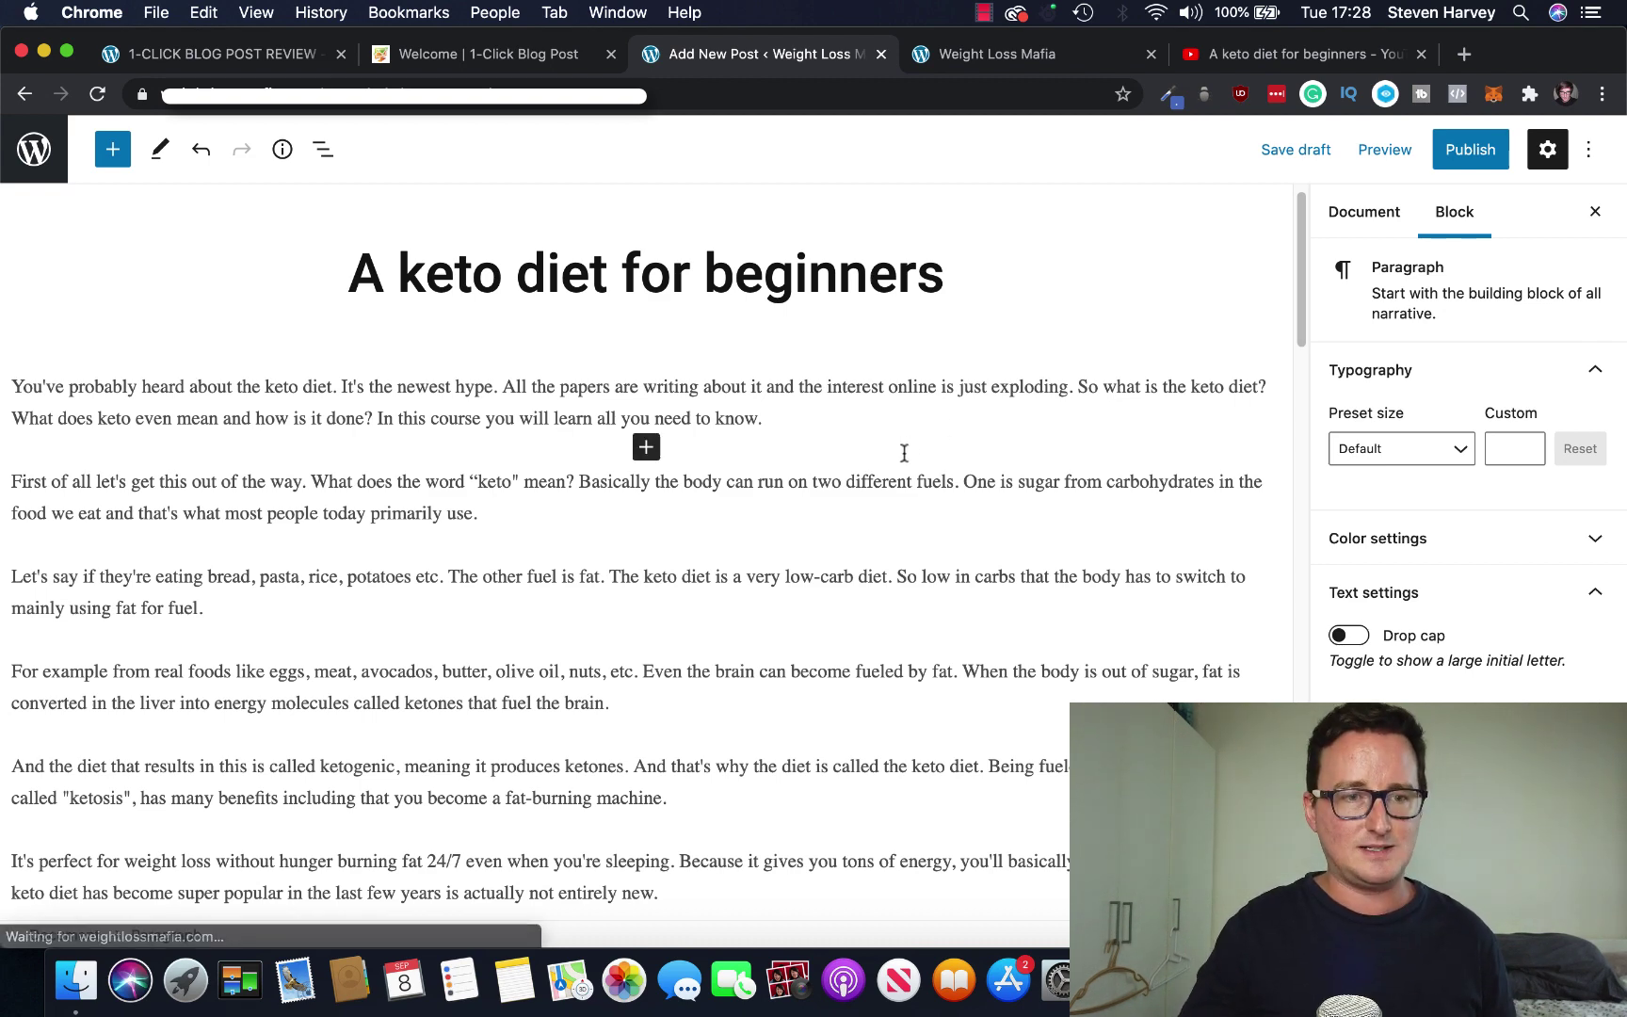
pyautogui.scroll(-1, 659, 452)
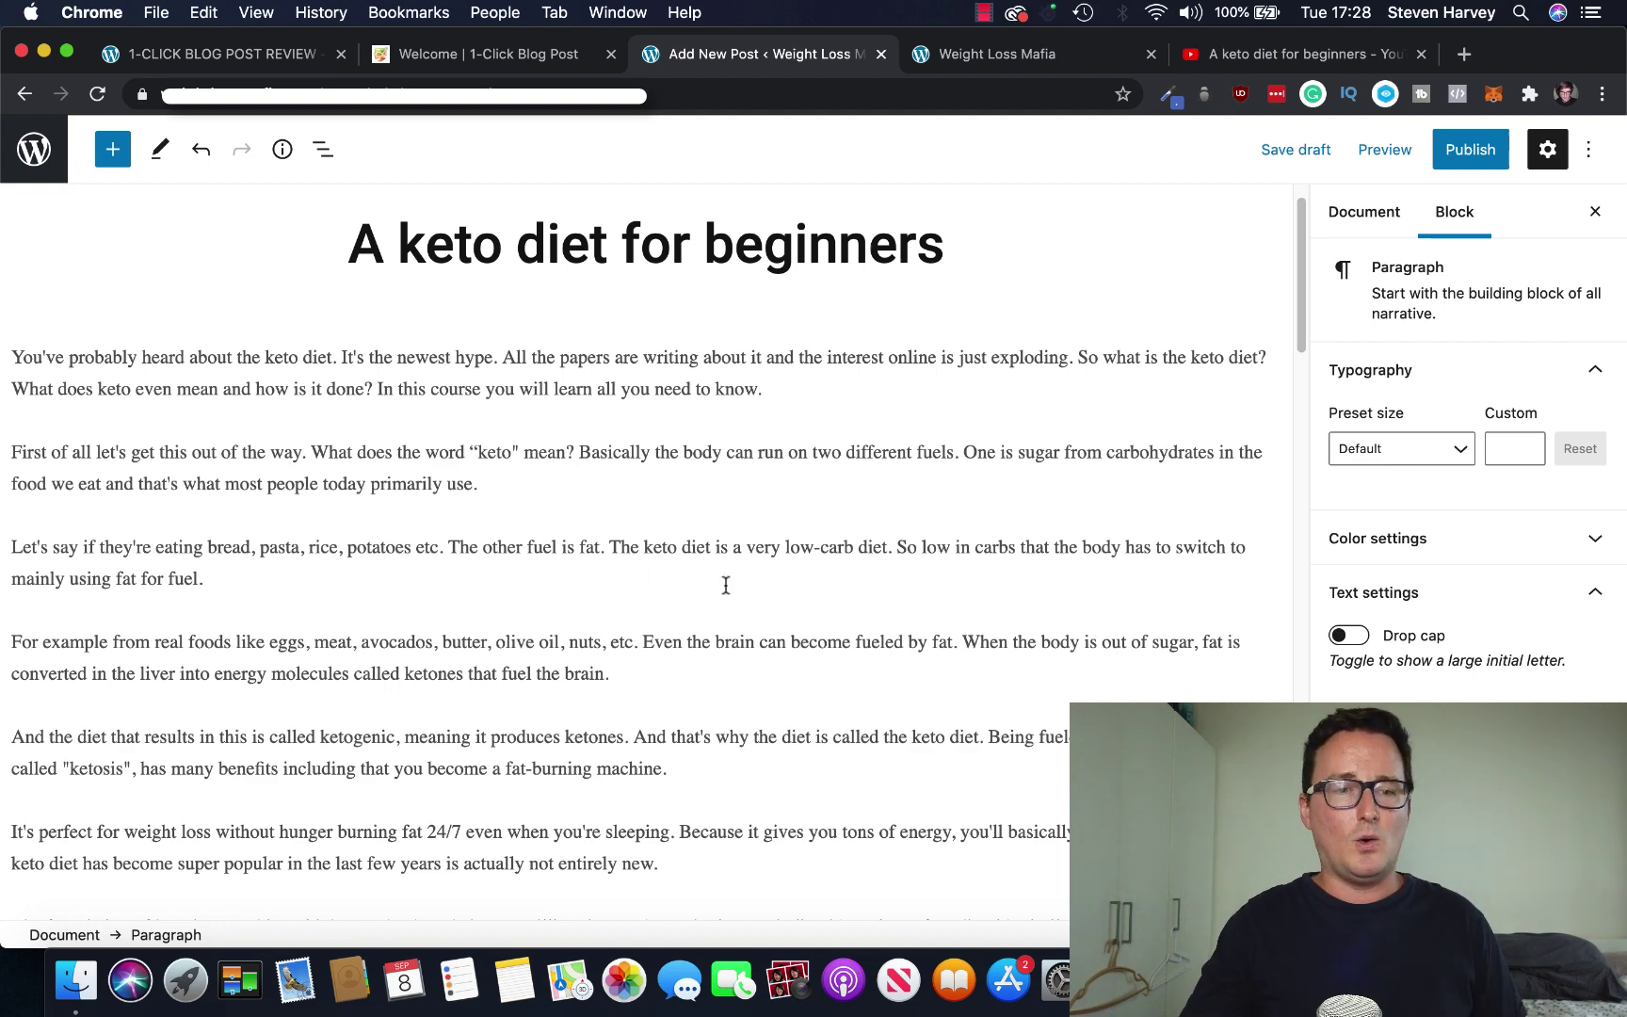
pyautogui.scroll(-5, 726, 584)
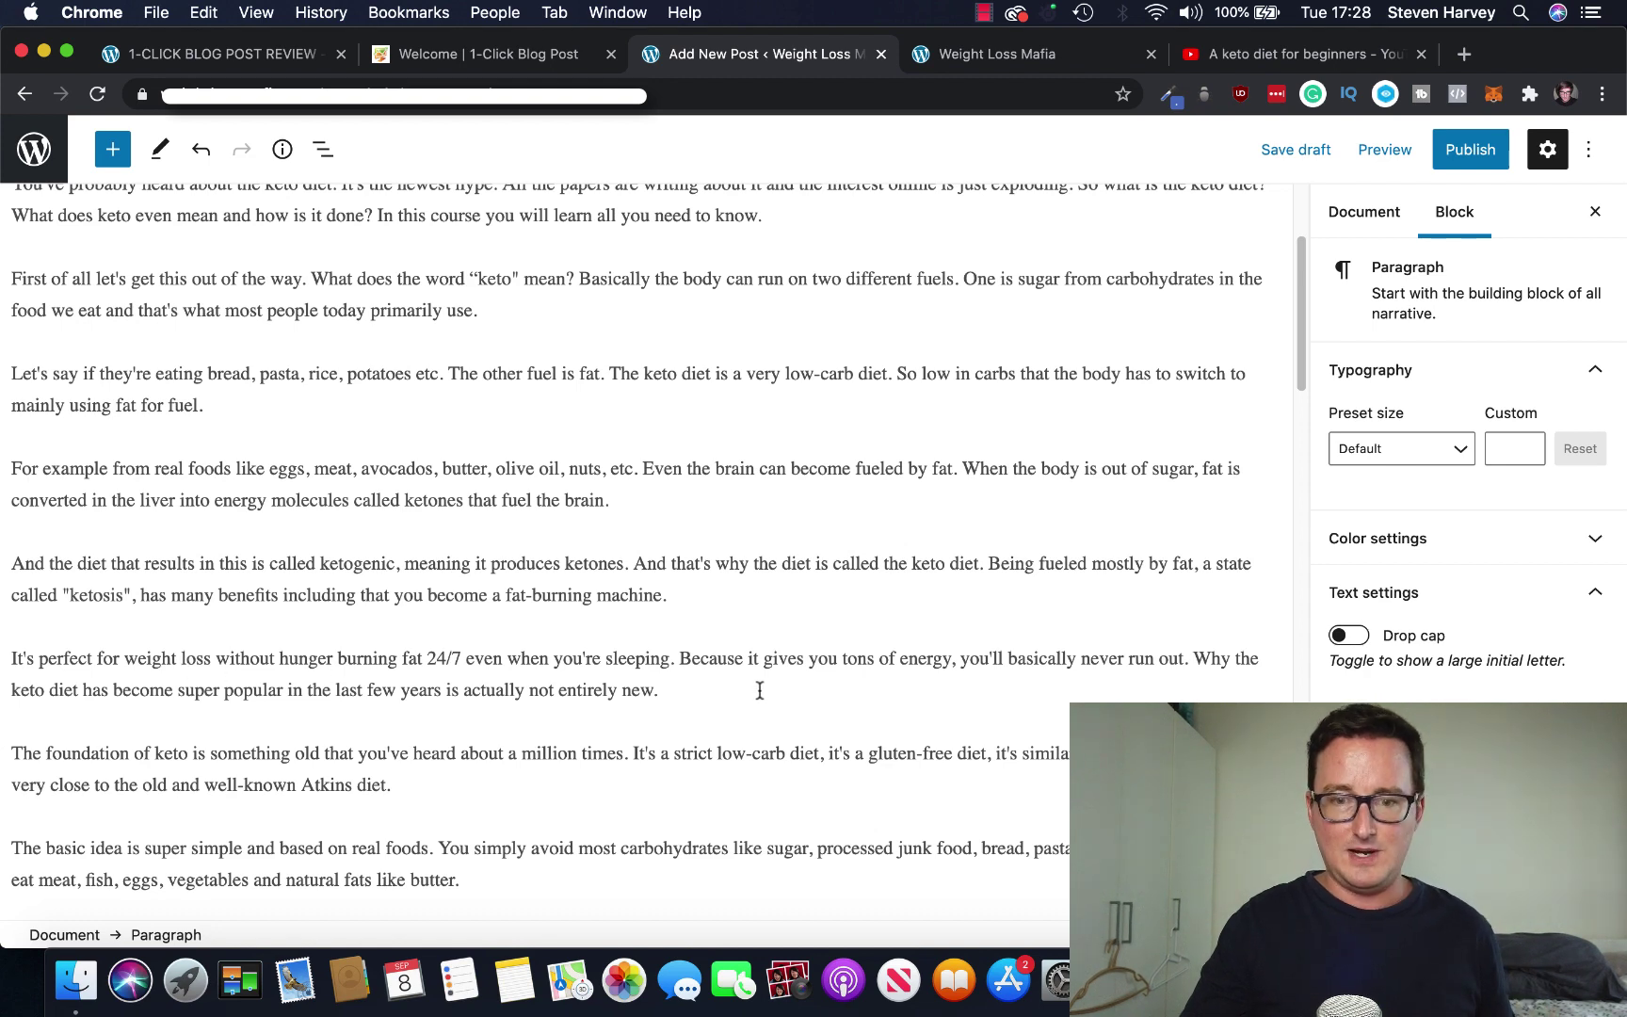
pyautogui.scroll(-7, 760, 690)
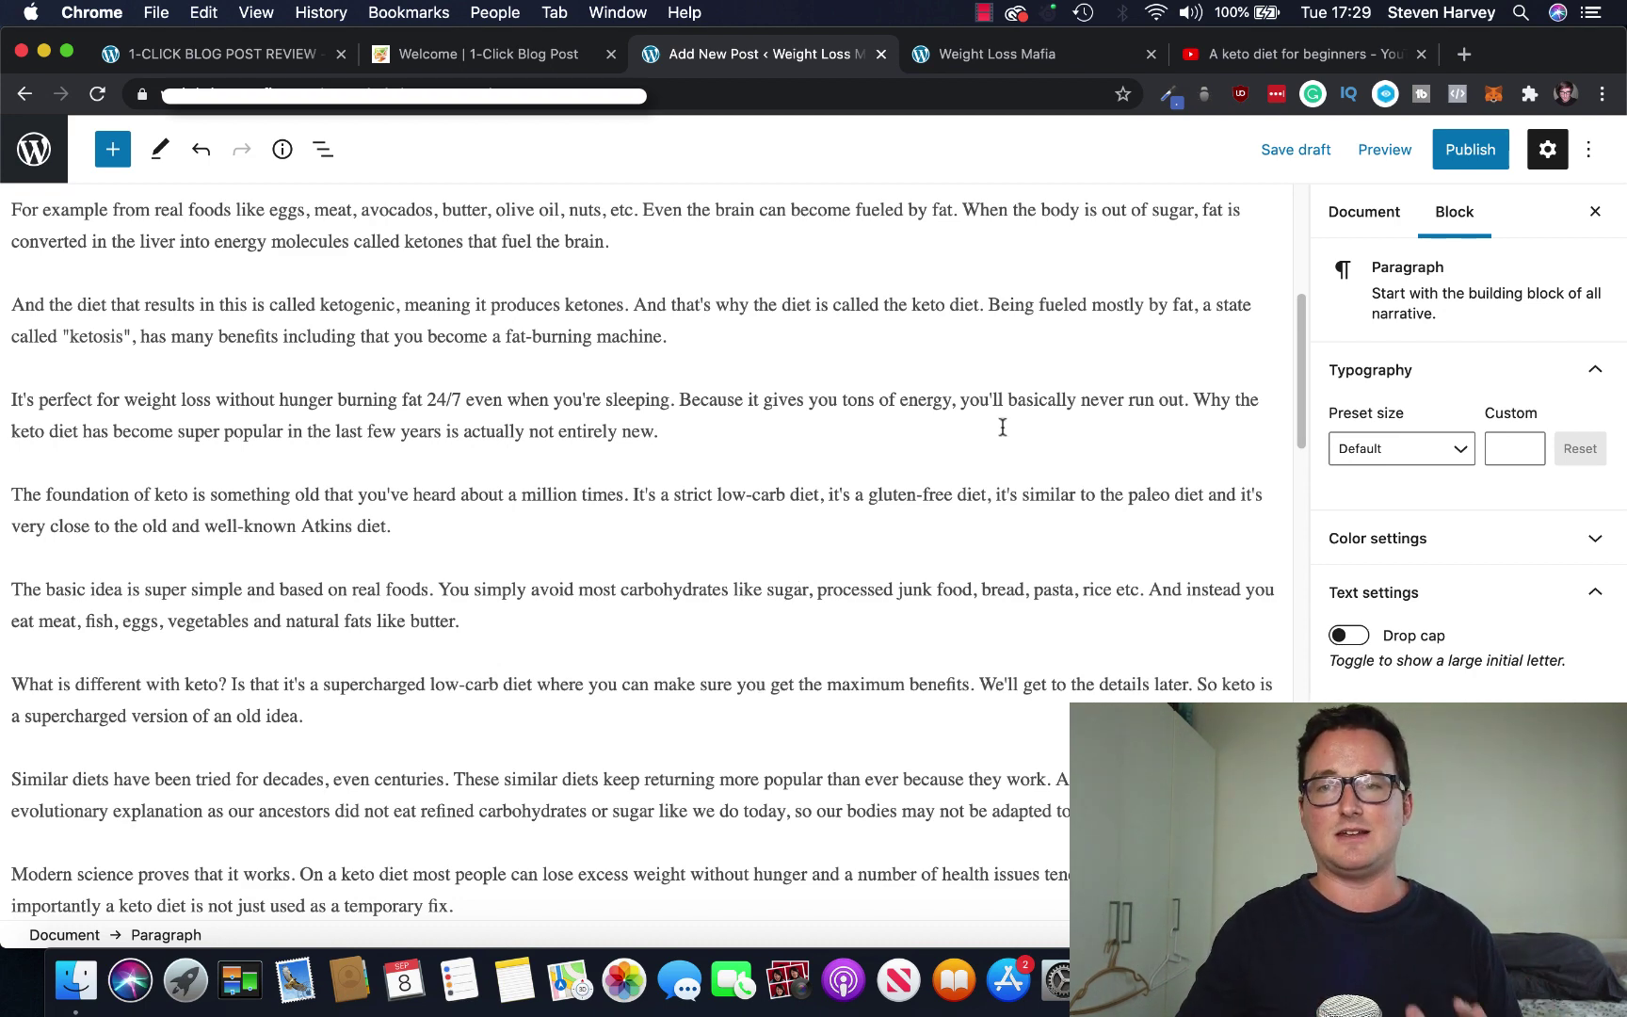
pyautogui.scroll(-5, 1011, 424)
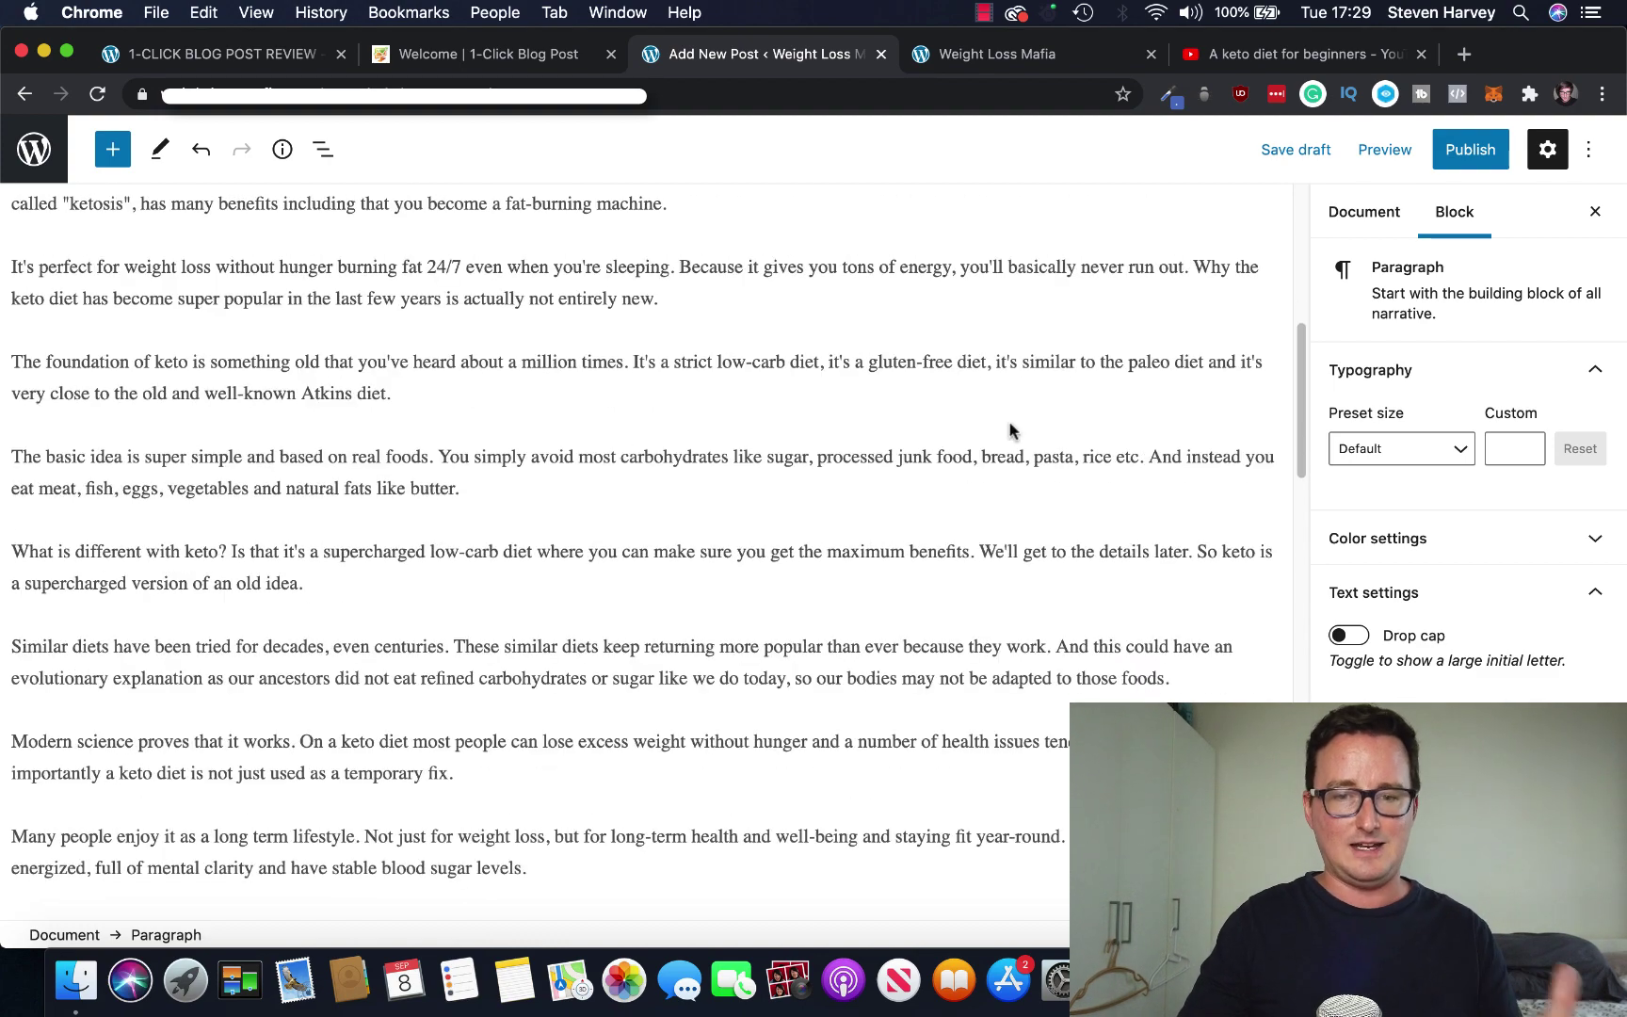
pyautogui.scroll(-10, 1010, 430)
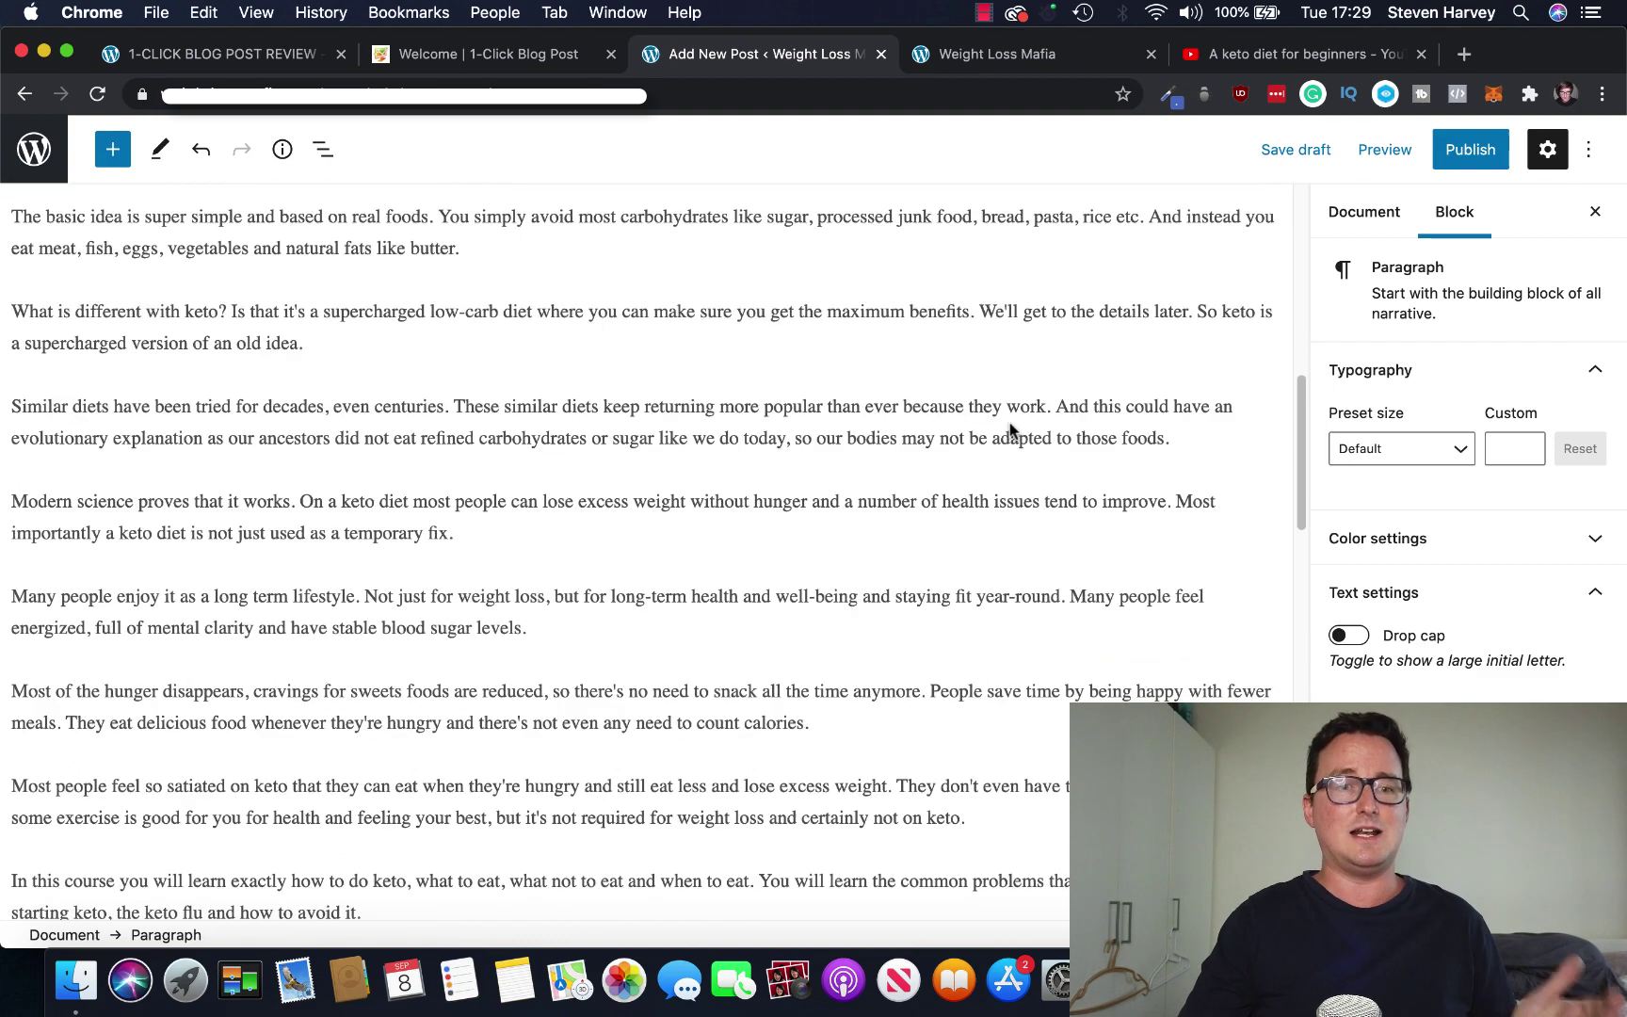
pyautogui.scroll(-15, 1011, 430)
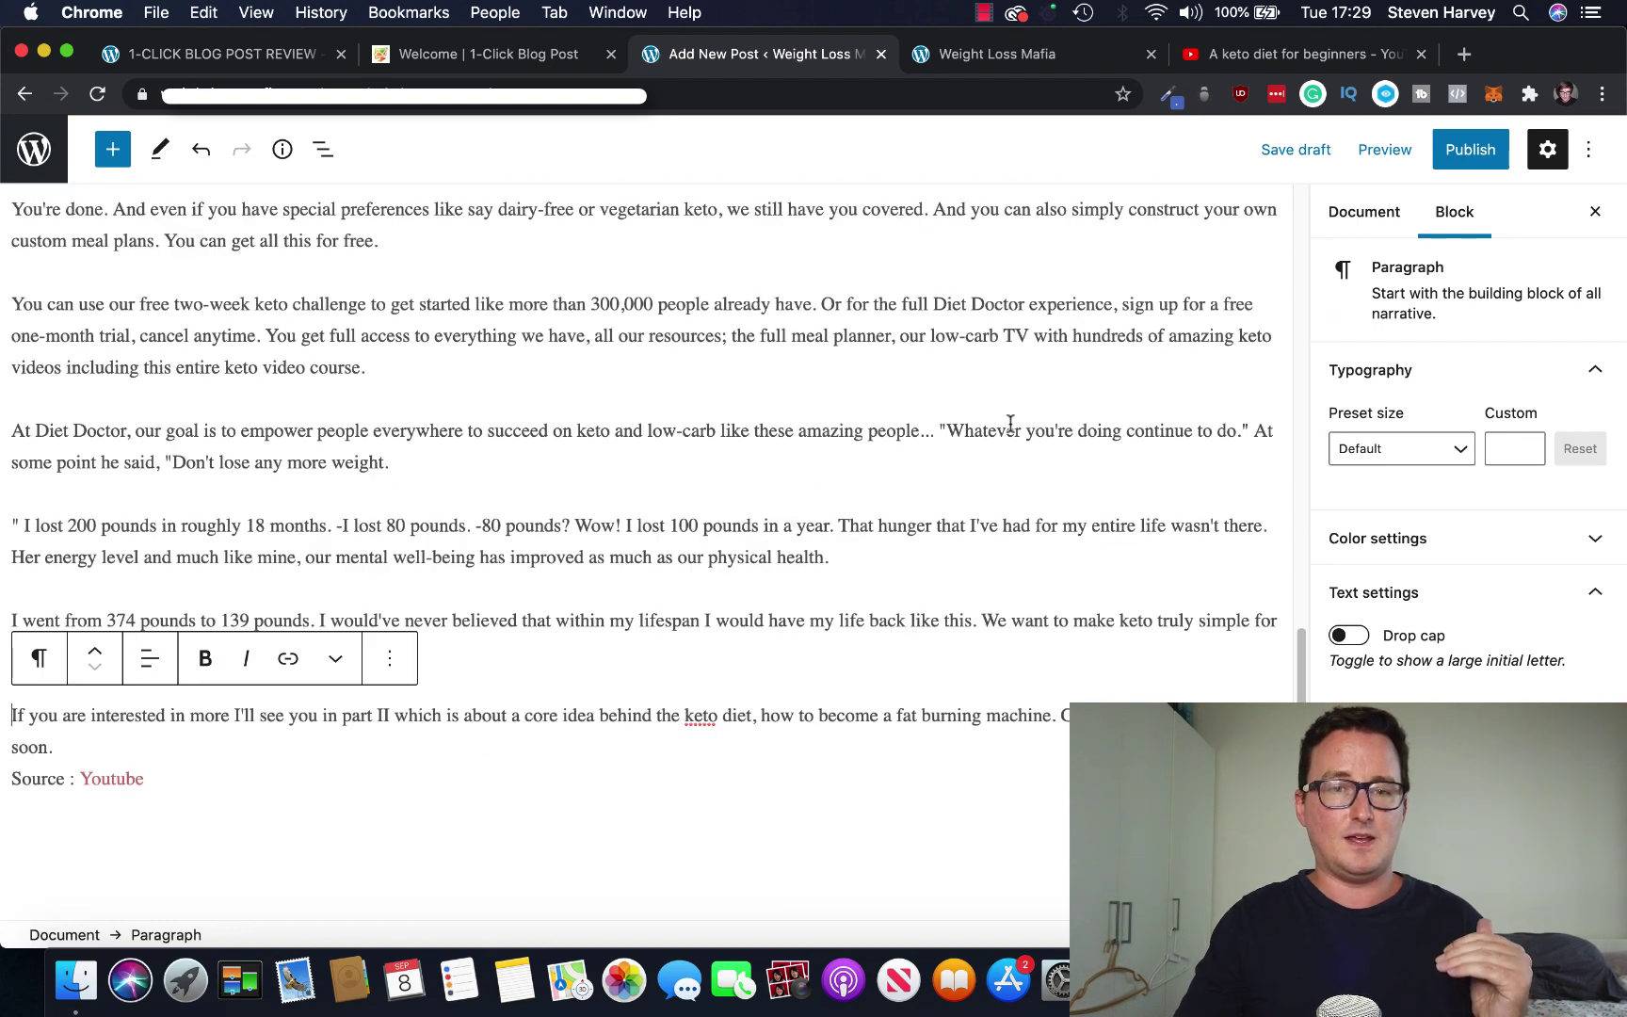
pyautogui.scroll(20, 1010, 424)
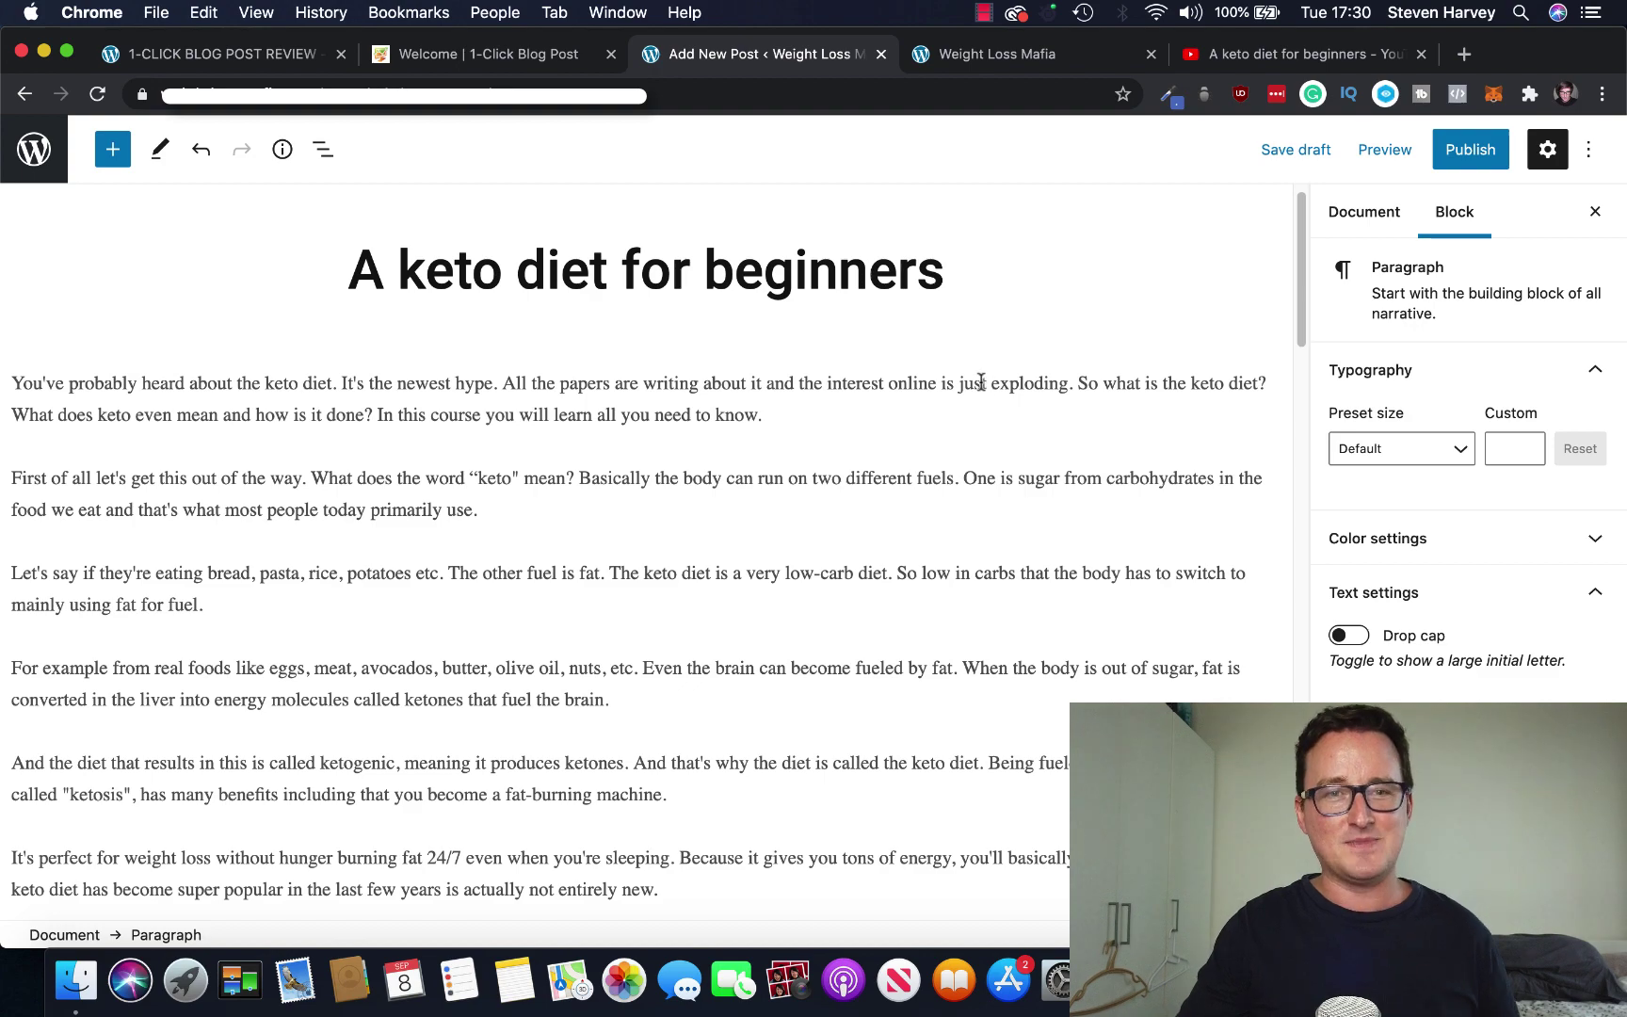
pyautogui.scroll(-2, 982, 371)
pyautogui.scroll(-20, 1011, 391)
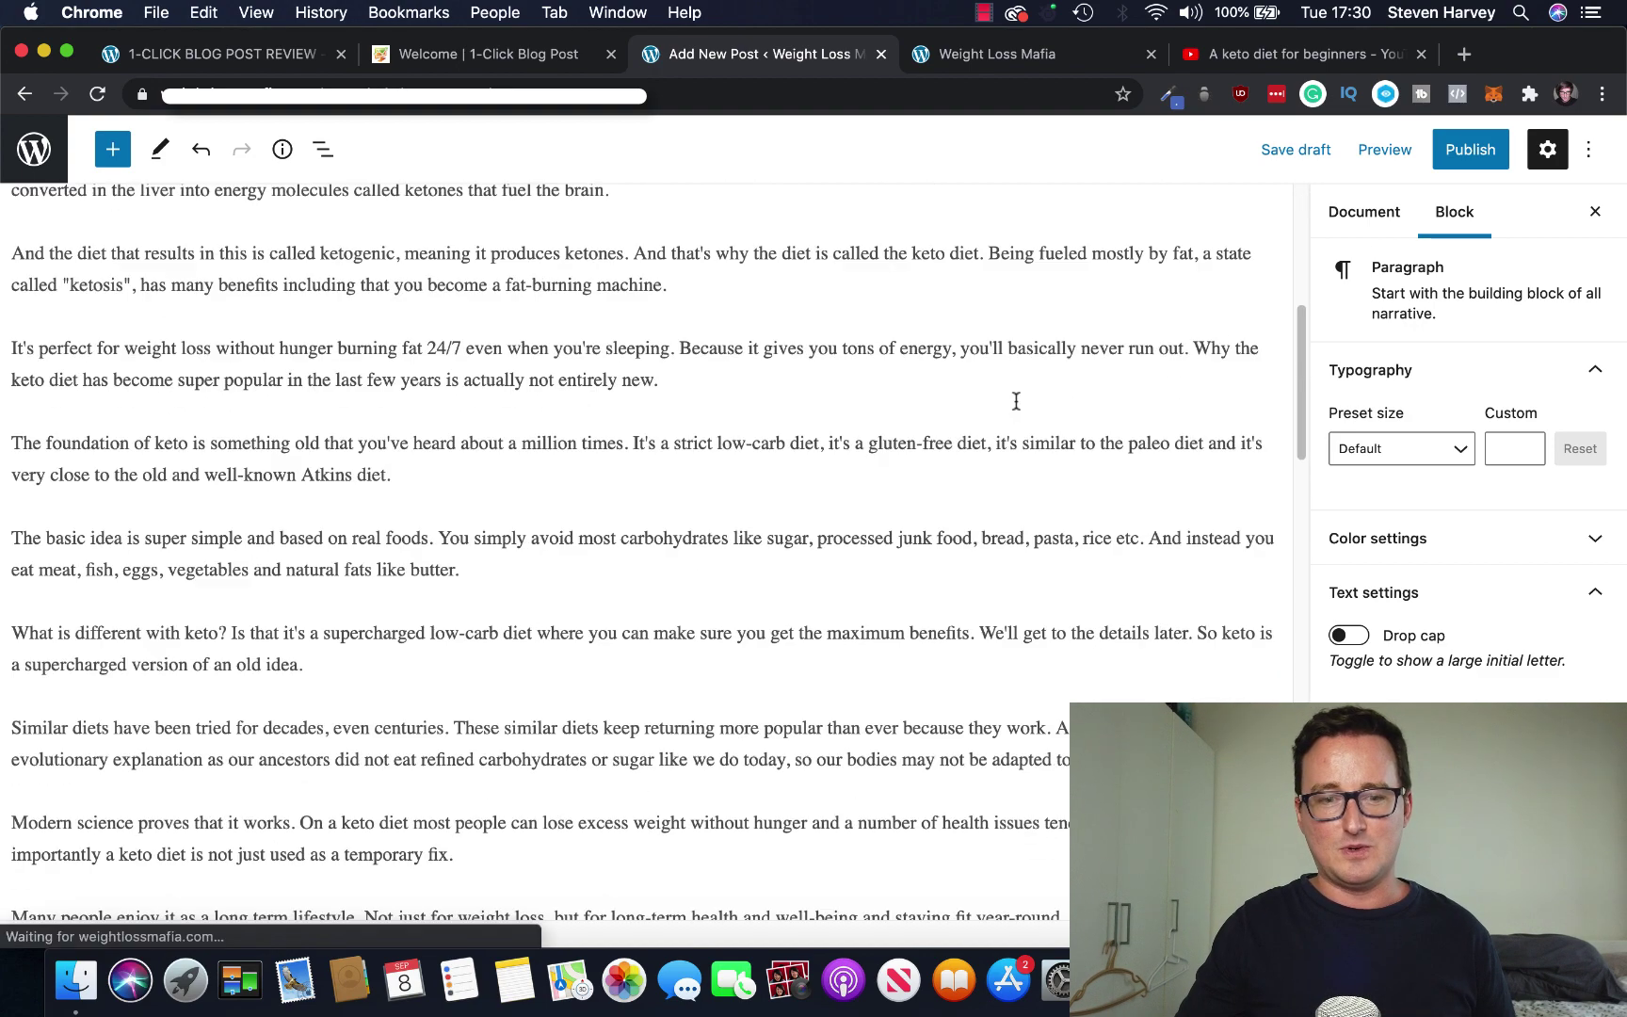
pyautogui.scroll(-10, 1024, 445)
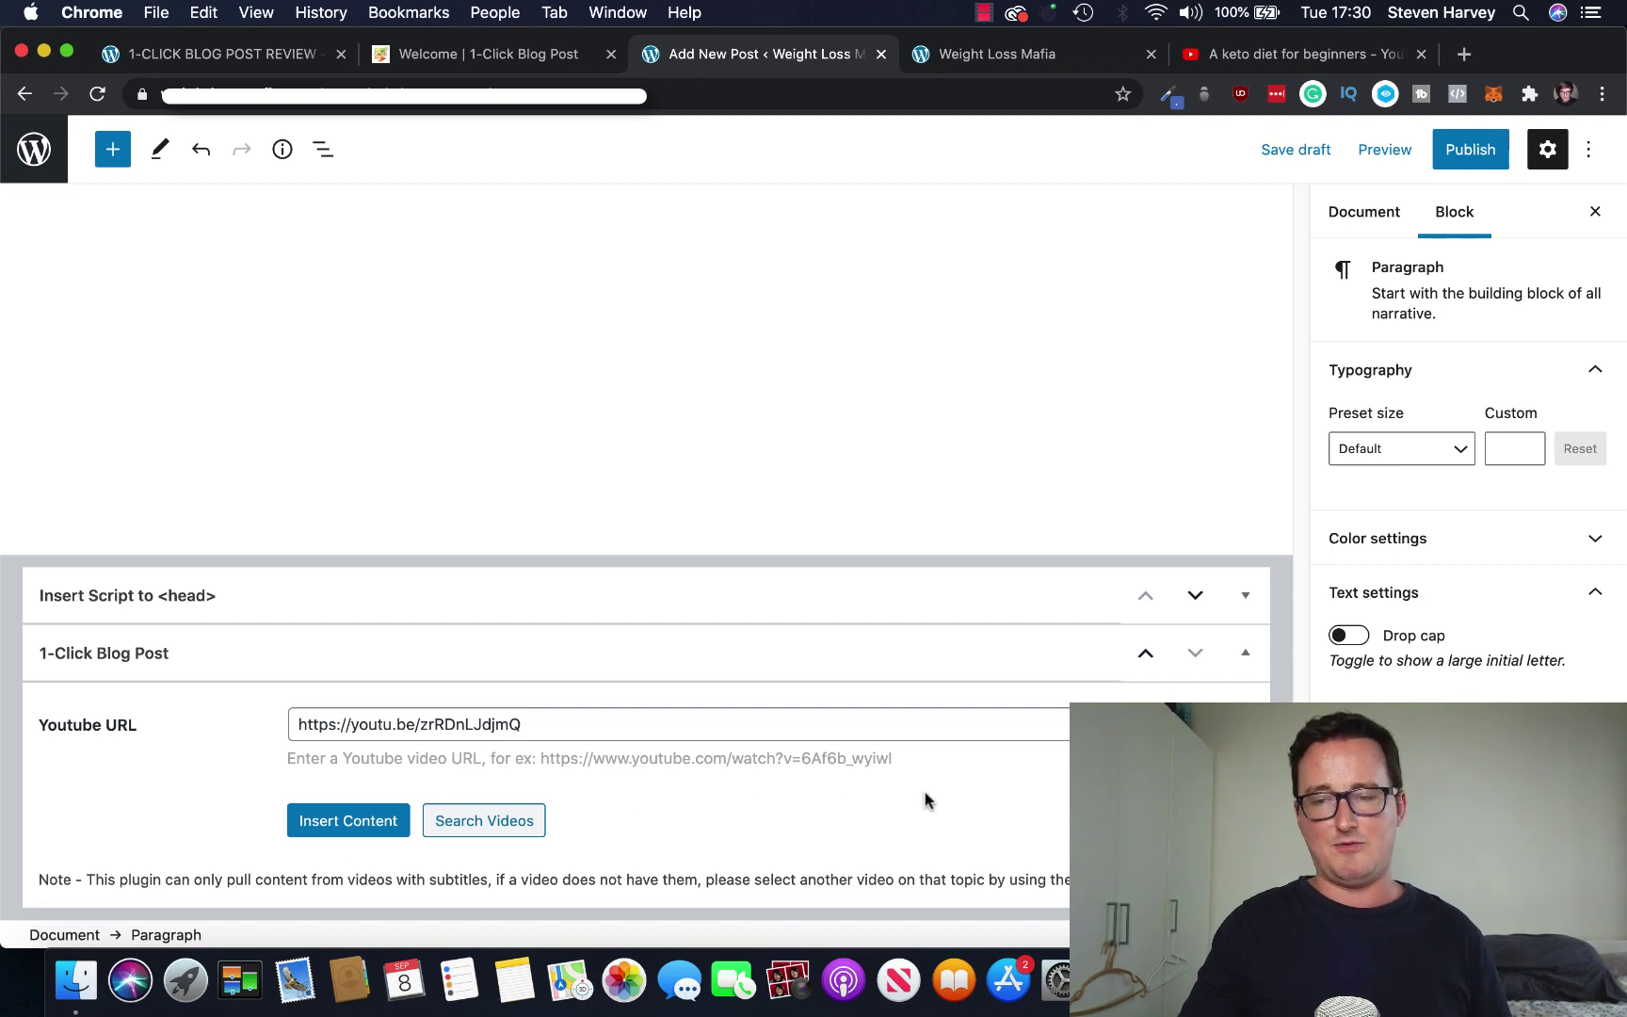
pyautogui.scroll(15, 925, 796)
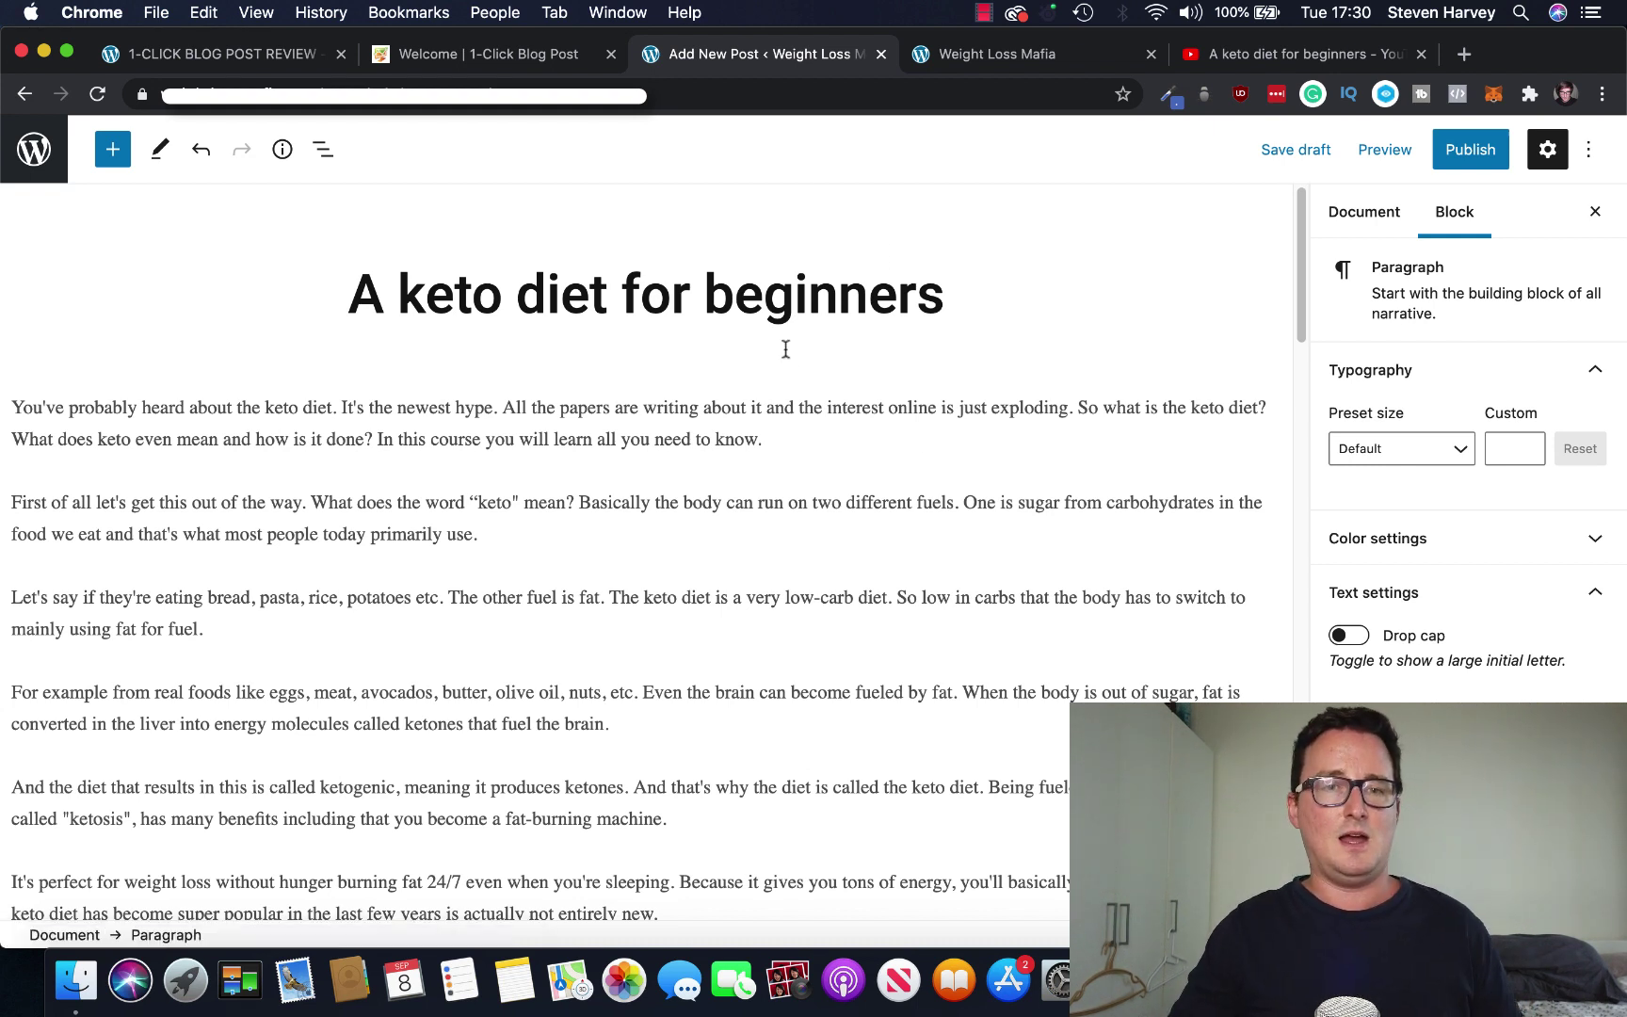
# Open the 1-Click Blog Post app's Get Content page for making an article from a YouTube URL.
pyautogui.click(578, 63)
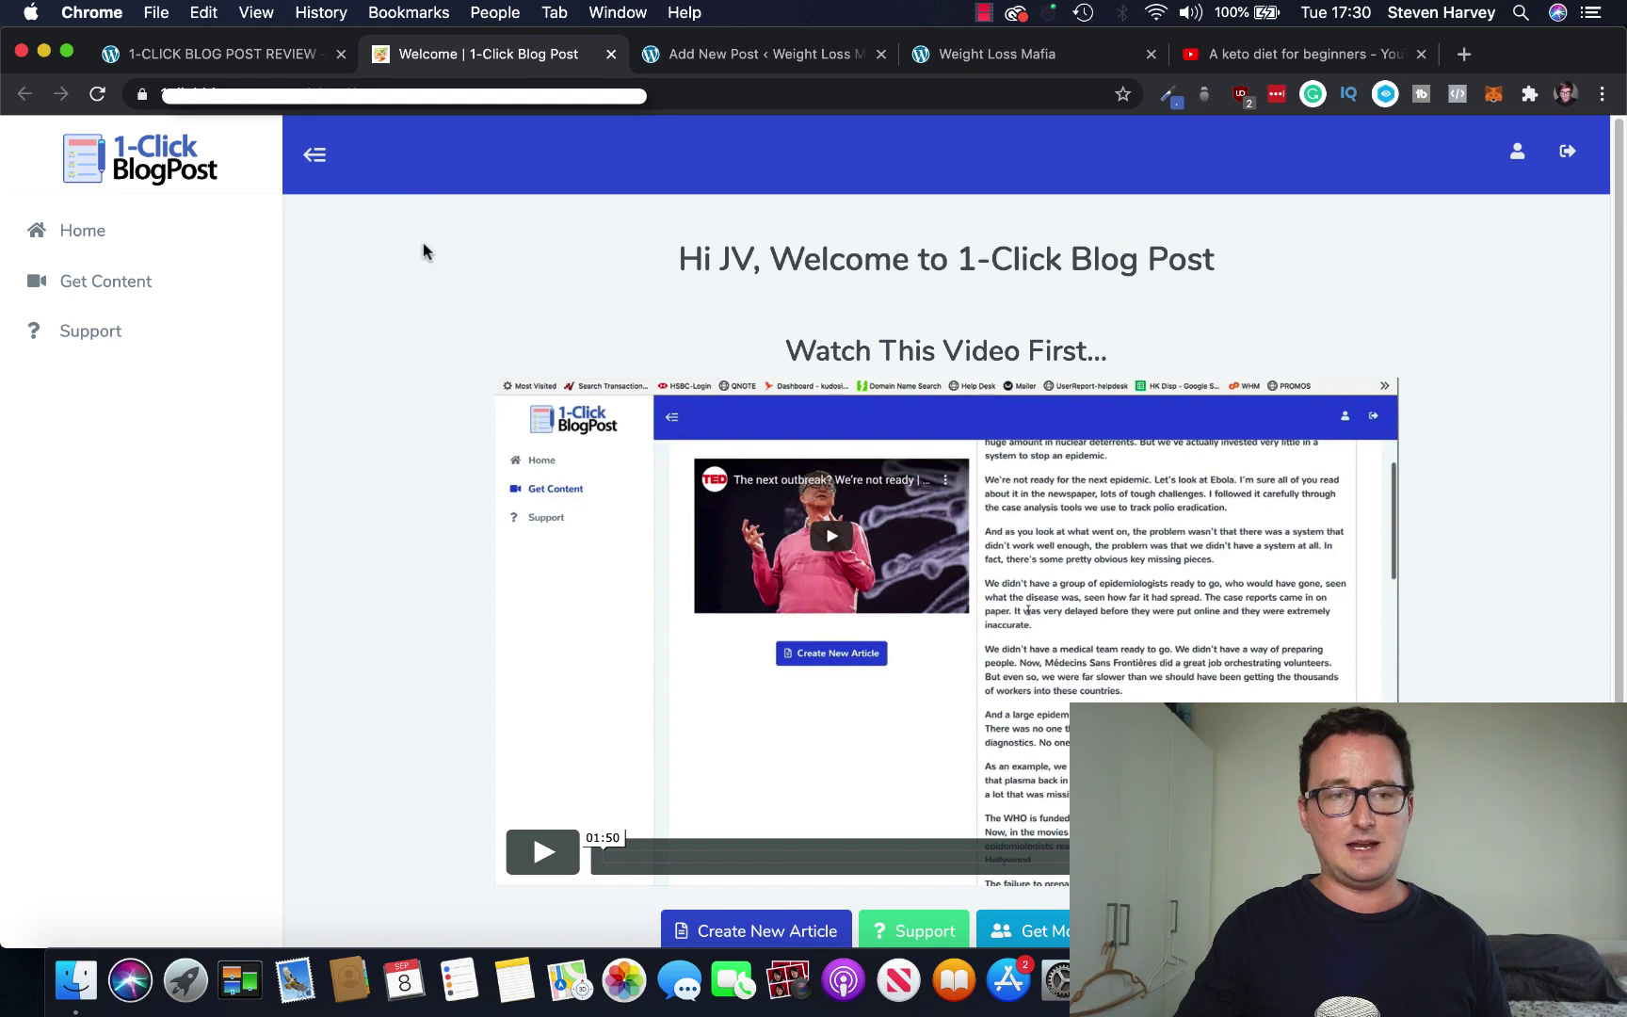
pyautogui.click(158, 282)
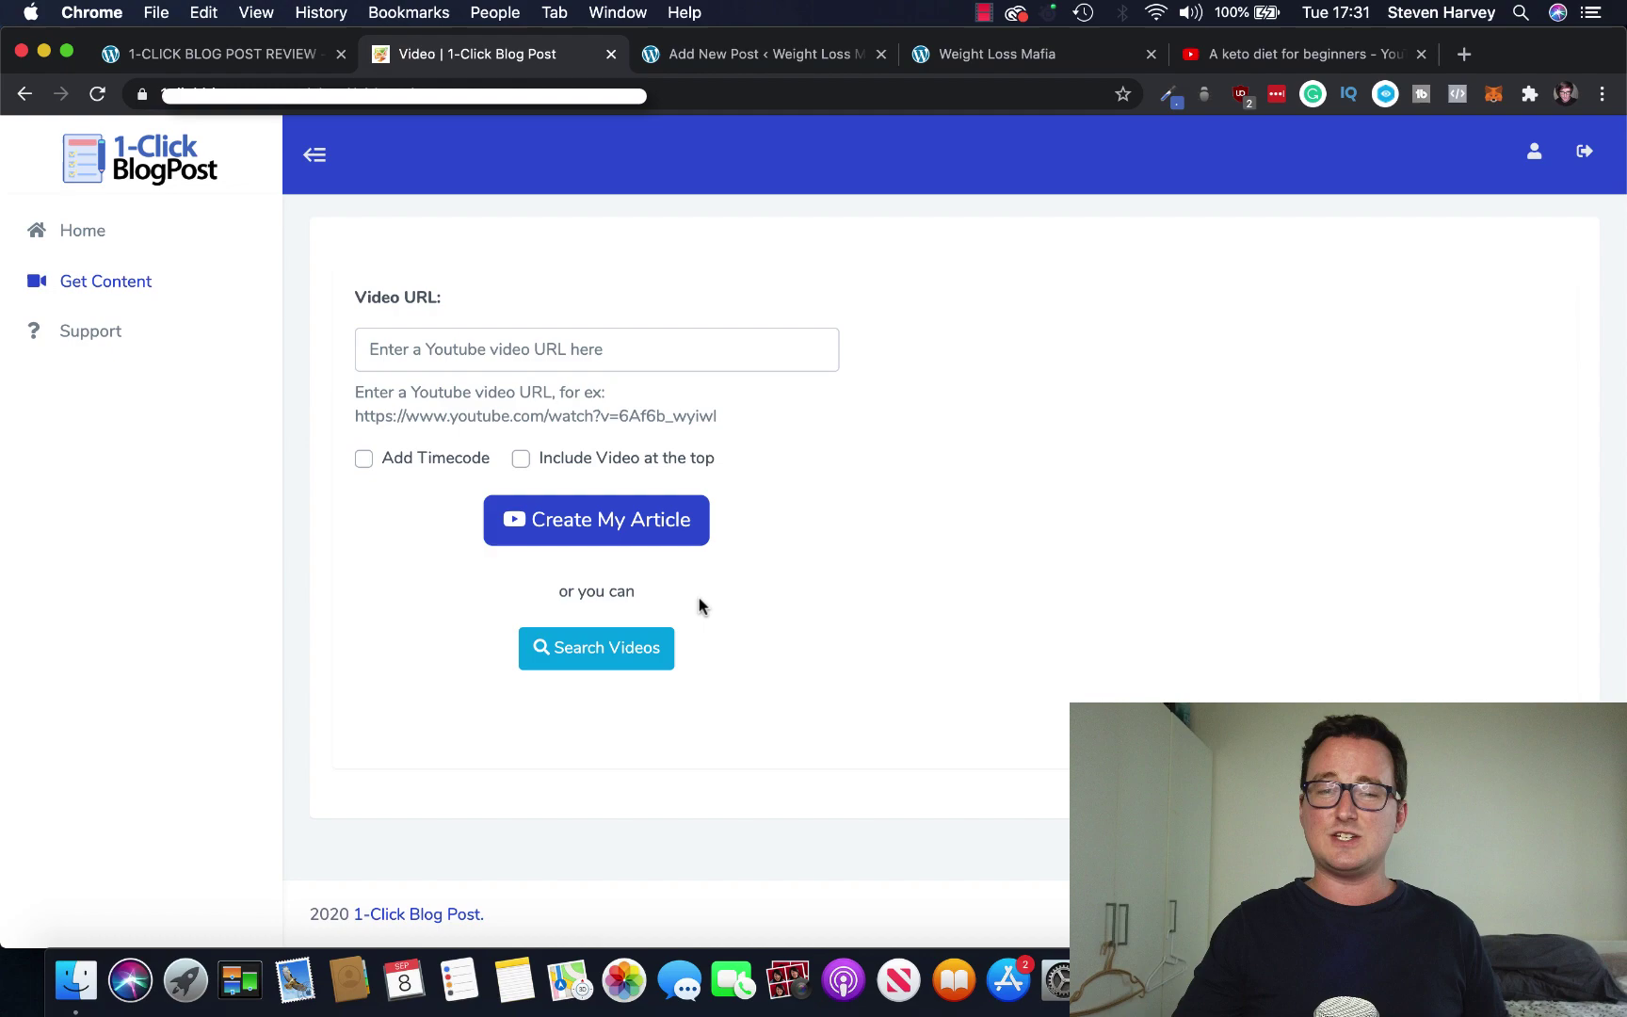
# Review the keto post draft's generated text, then bring up the source YouTube video again.
pyautogui.click(818, 54)
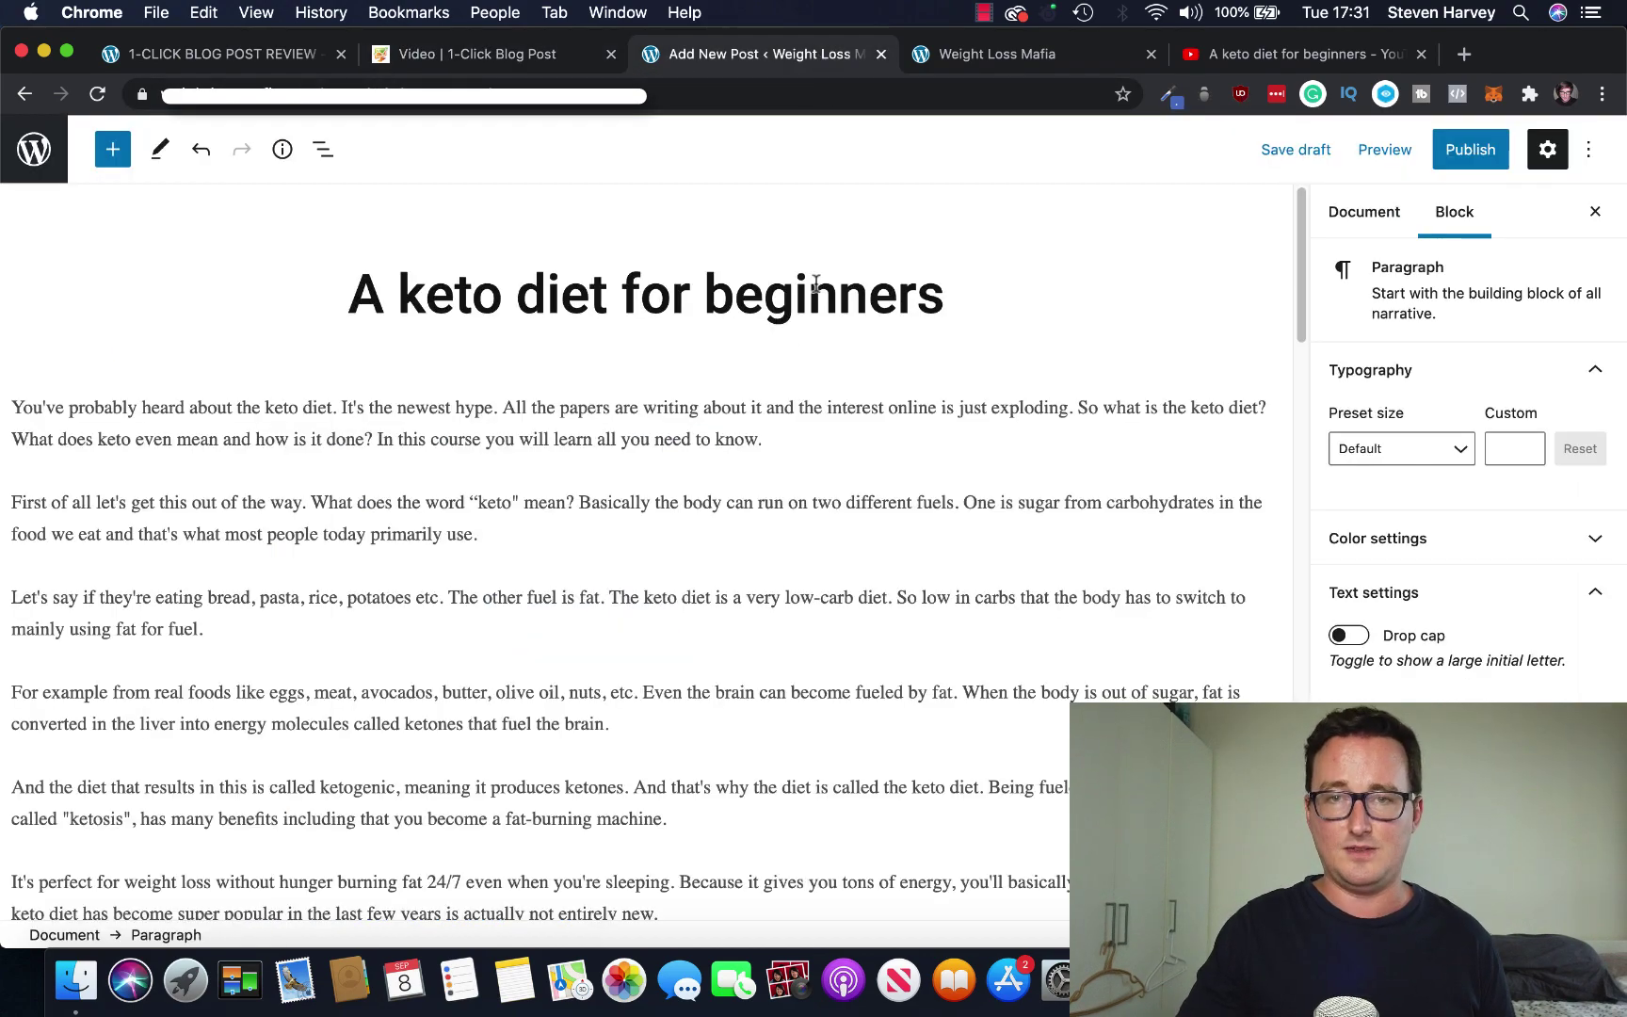
pyautogui.scroll(-12, 828, 424)
pyautogui.scroll(12, 893, 561)
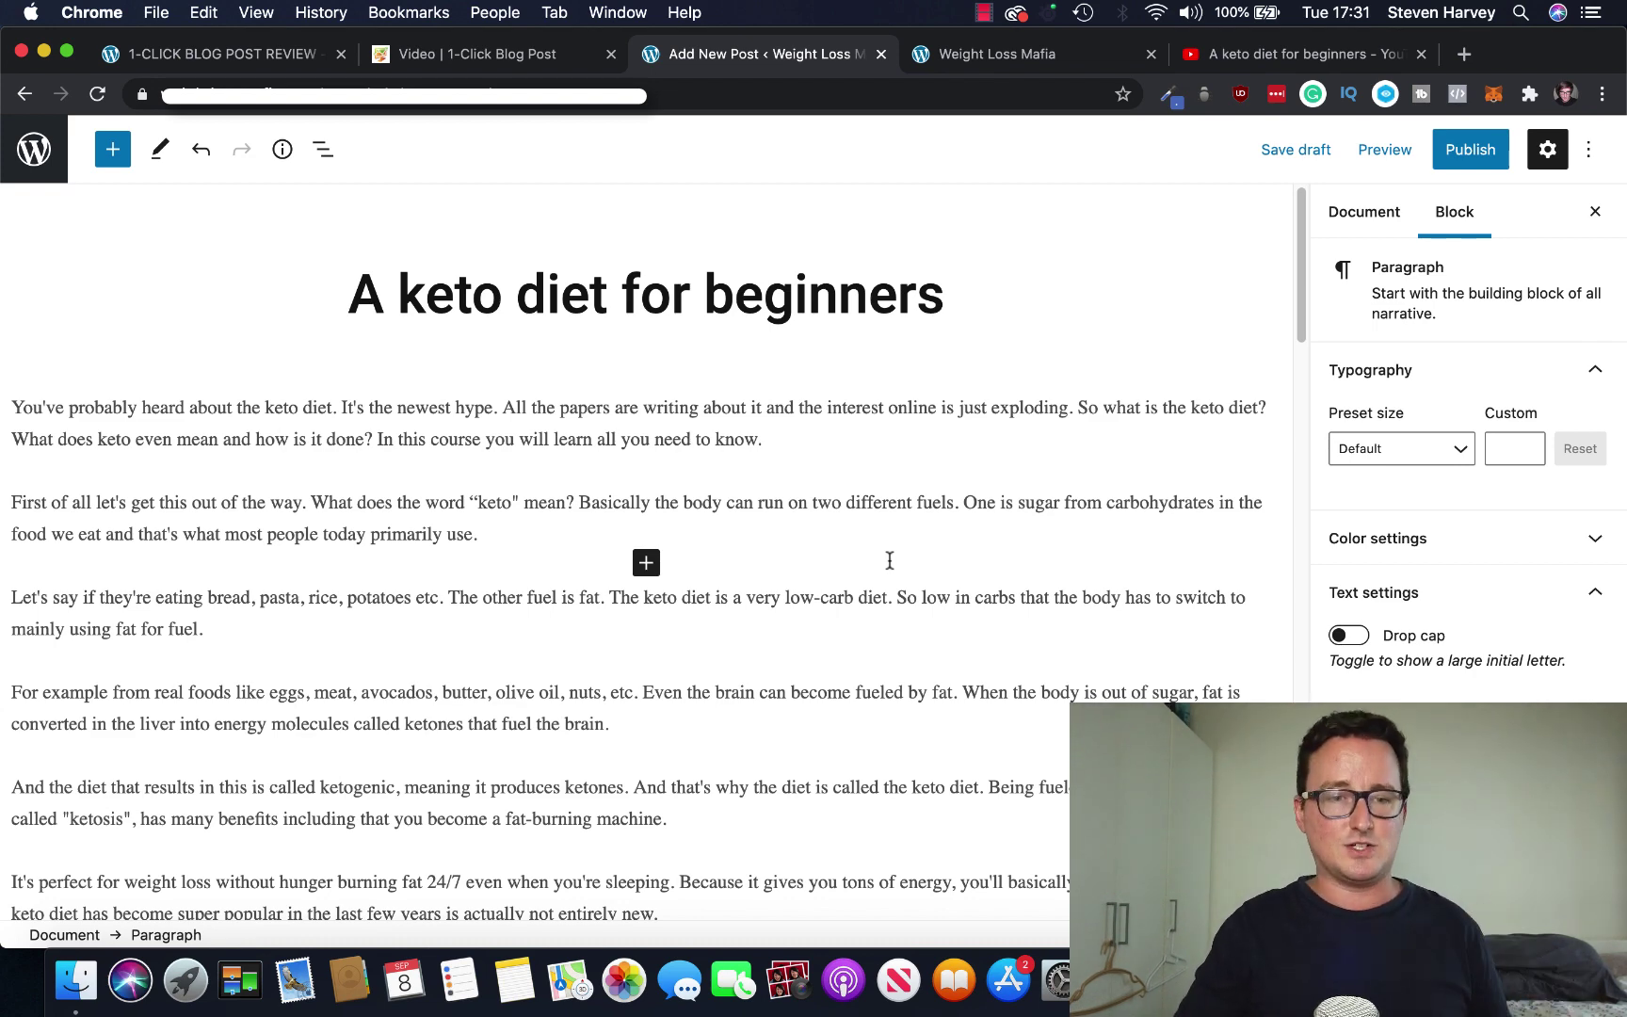
pyautogui.scroll(-4, 889, 560)
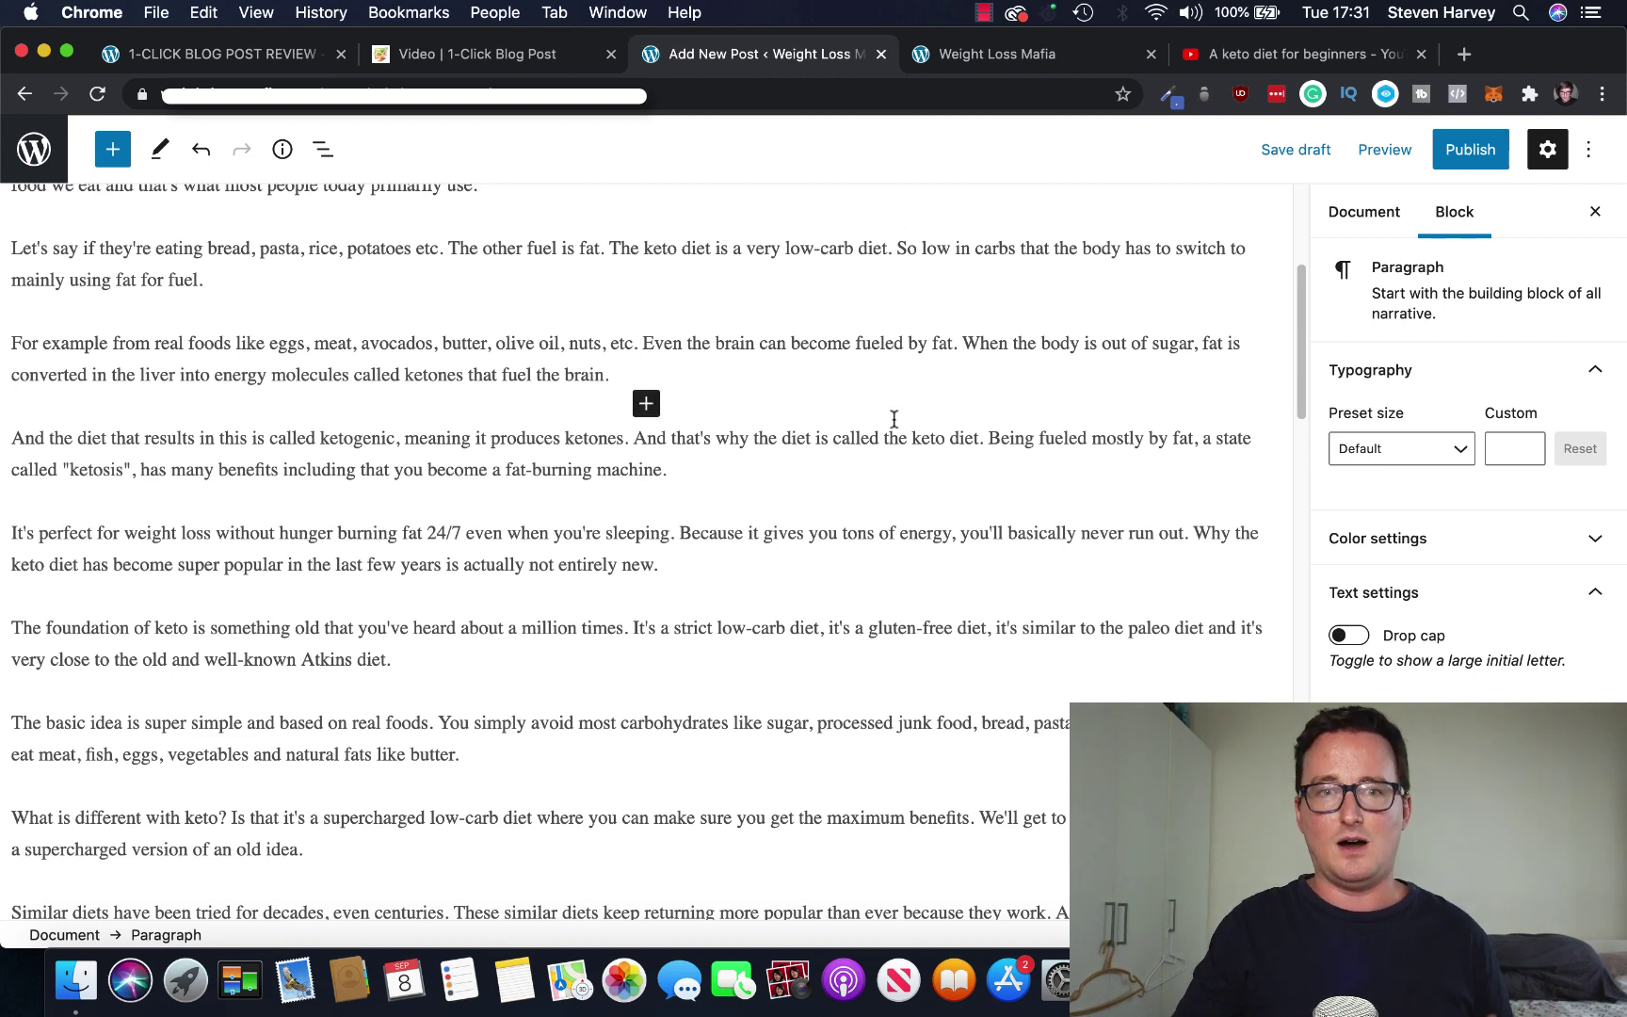
pyautogui.click(1253, 64)
pyautogui.moveTo(1365, 350)
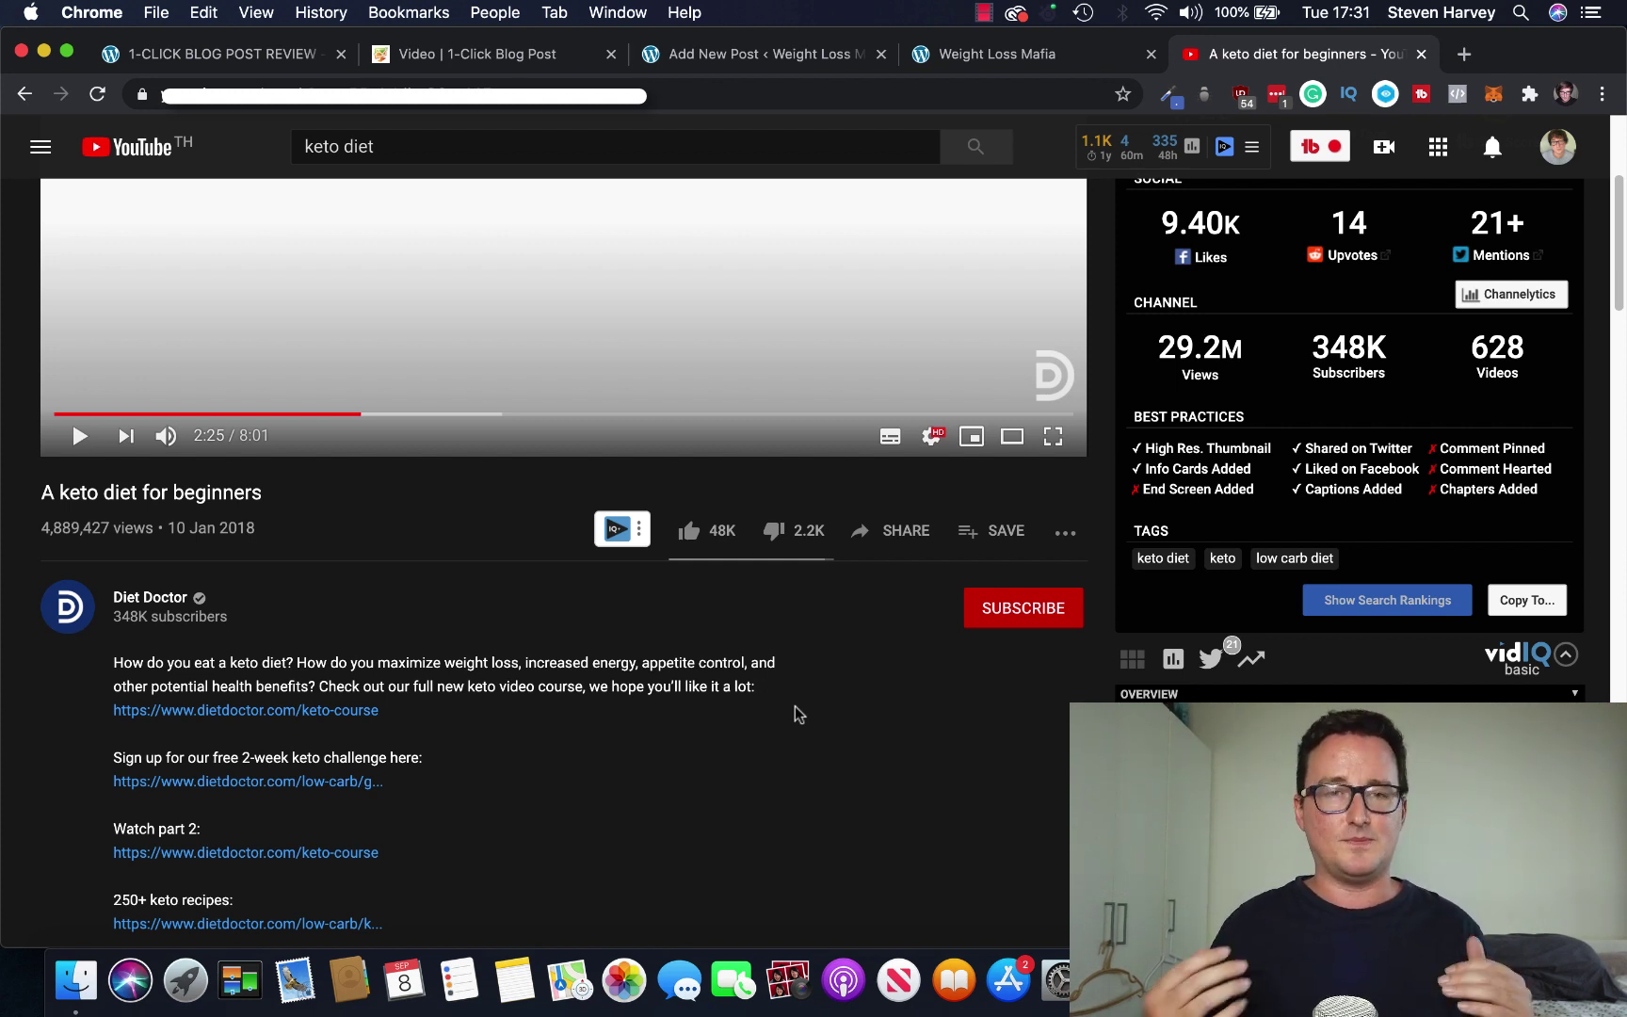
# Switch back to the '1-CLICK BLOG POST REVIEW' page.
pyautogui.click(293, 58)
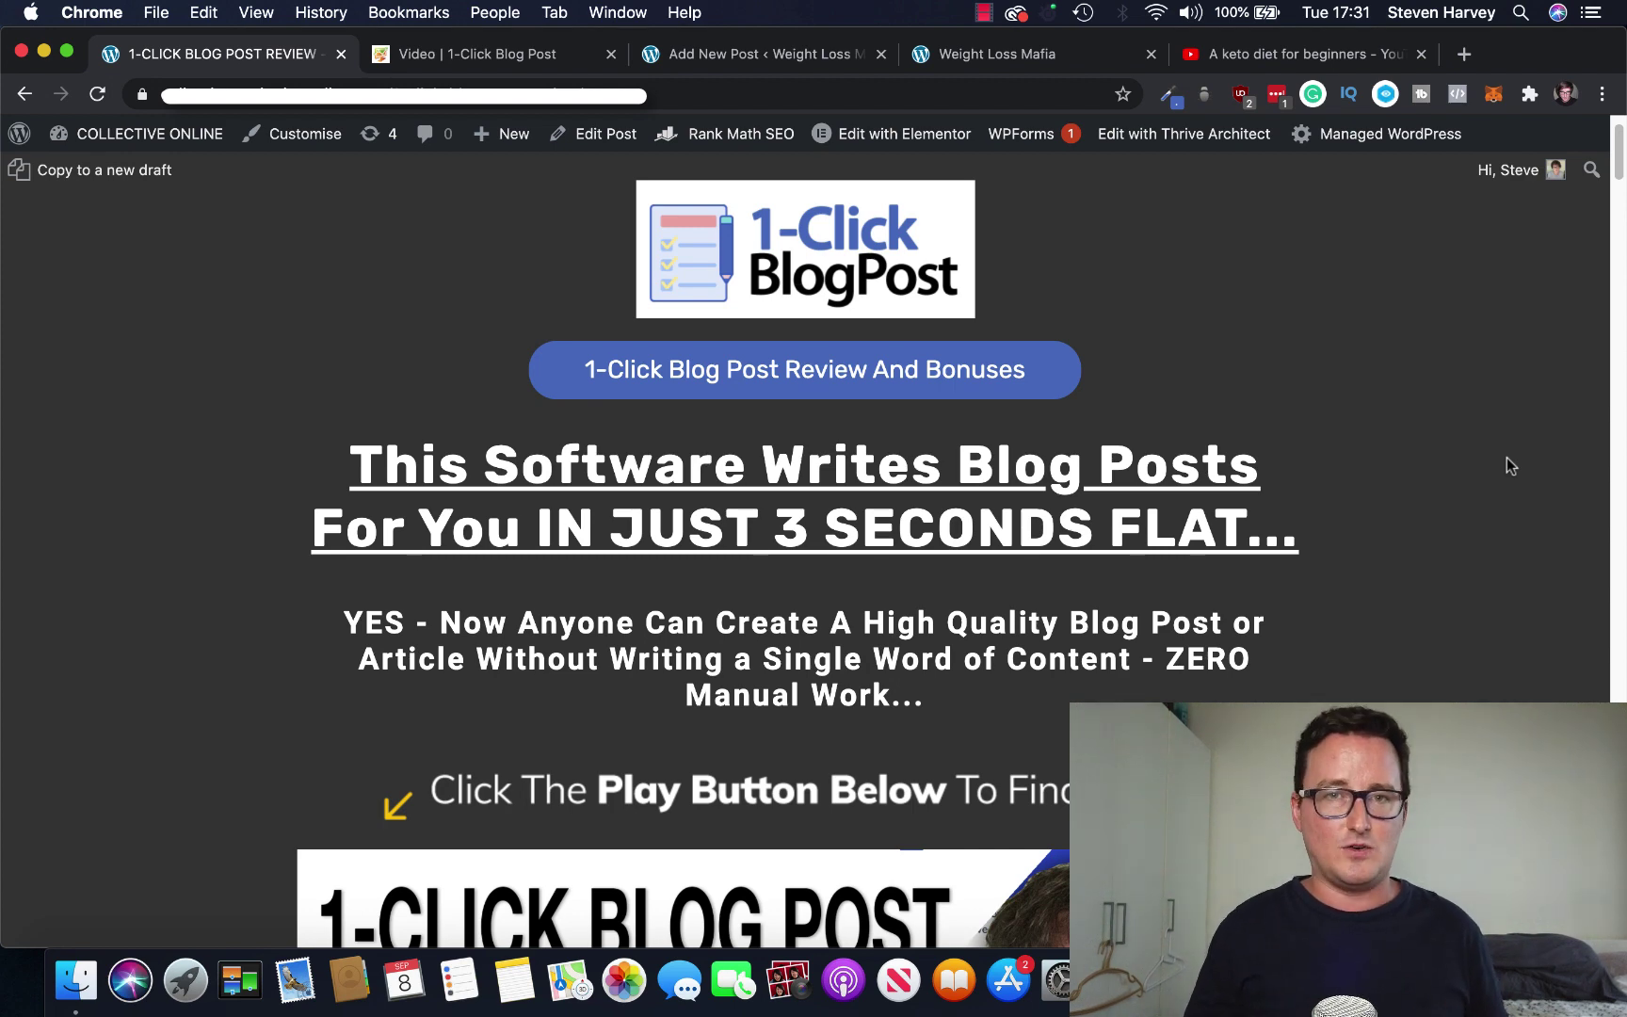
# Scroll down to the pricing showing the $27 front end and six OTOs from $27 to $67.
pyautogui.scroll(-6, 1507, 456)
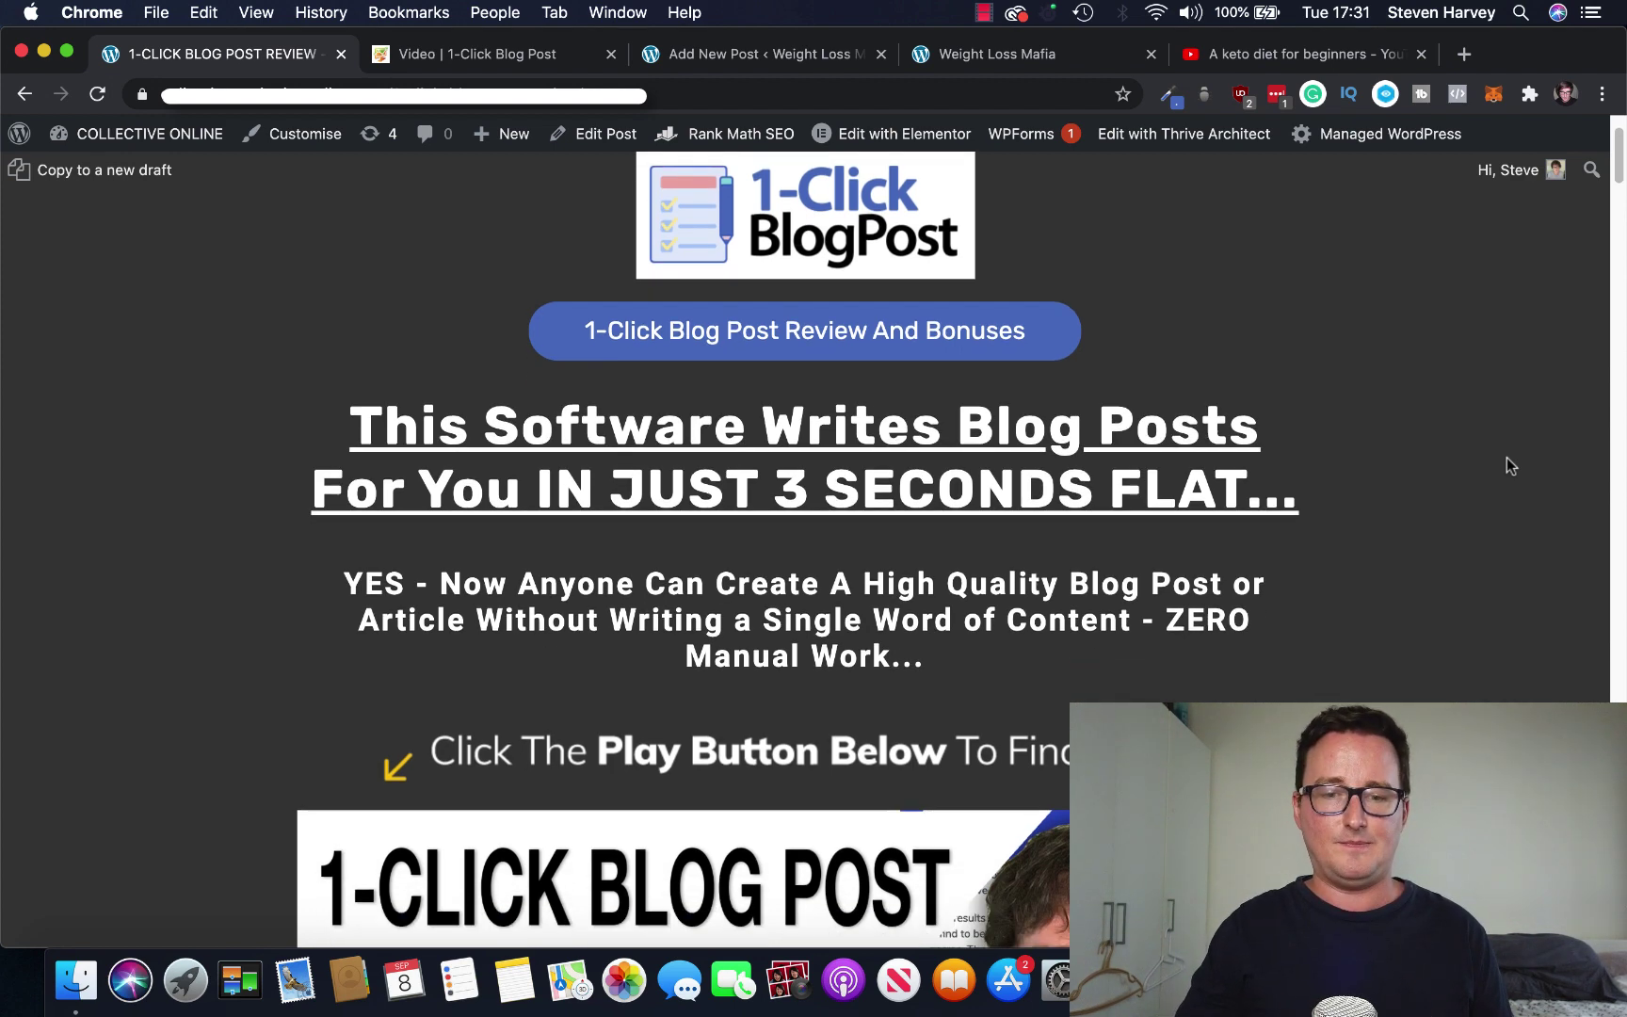
pyautogui.scroll(-8, 1506, 465)
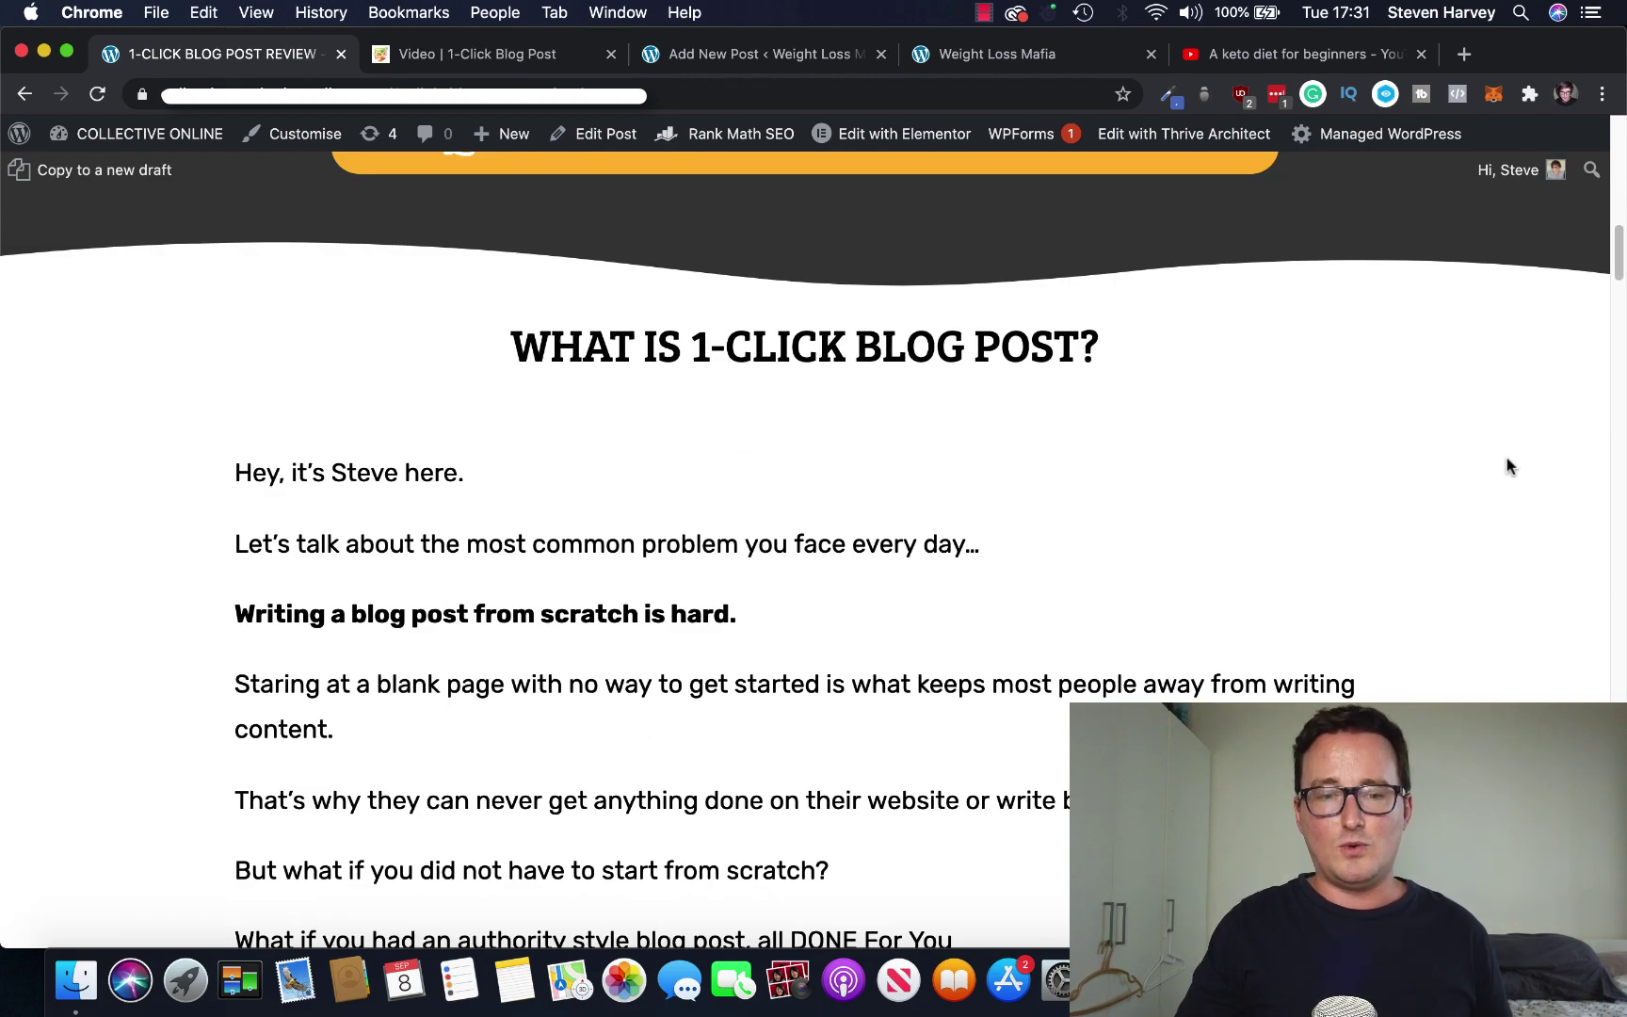
pyautogui.scroll(-5, 1506, 466)
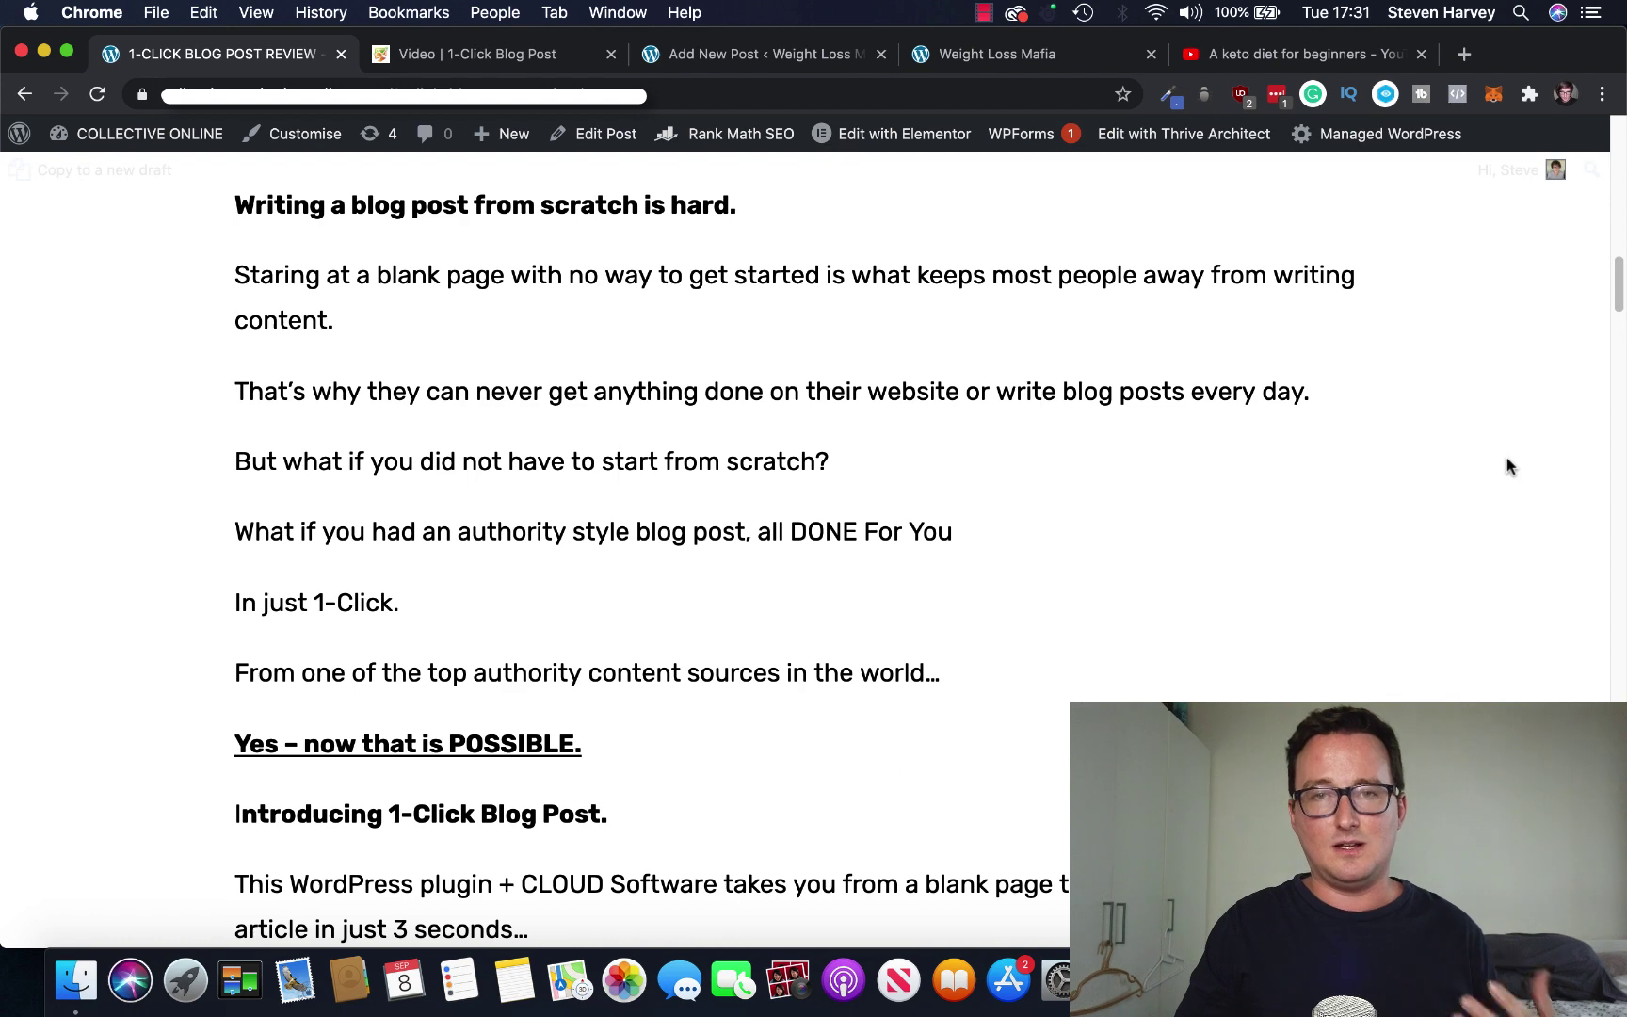
pyautogui.scroll(-8, 1507, 466)
pyautogui.scroll(-10, 1507, 466)
pyautogui.scroll(2, 1507, 466)
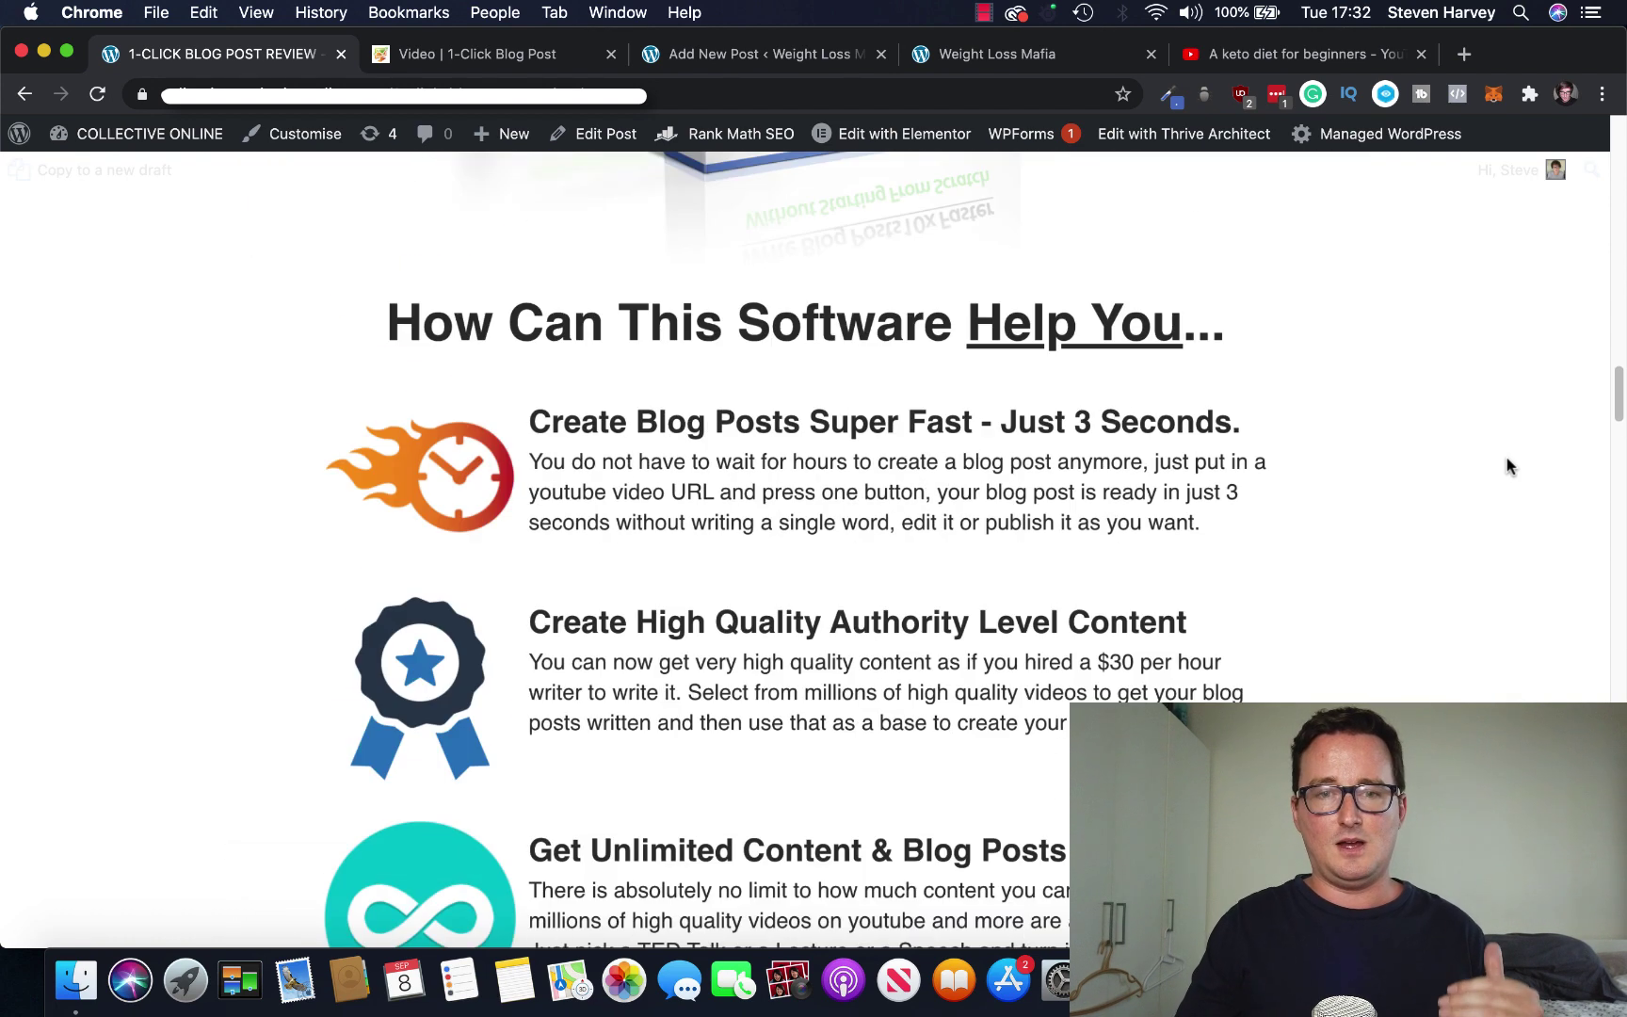
pyautogui.scroll(-2, 1506, 465)
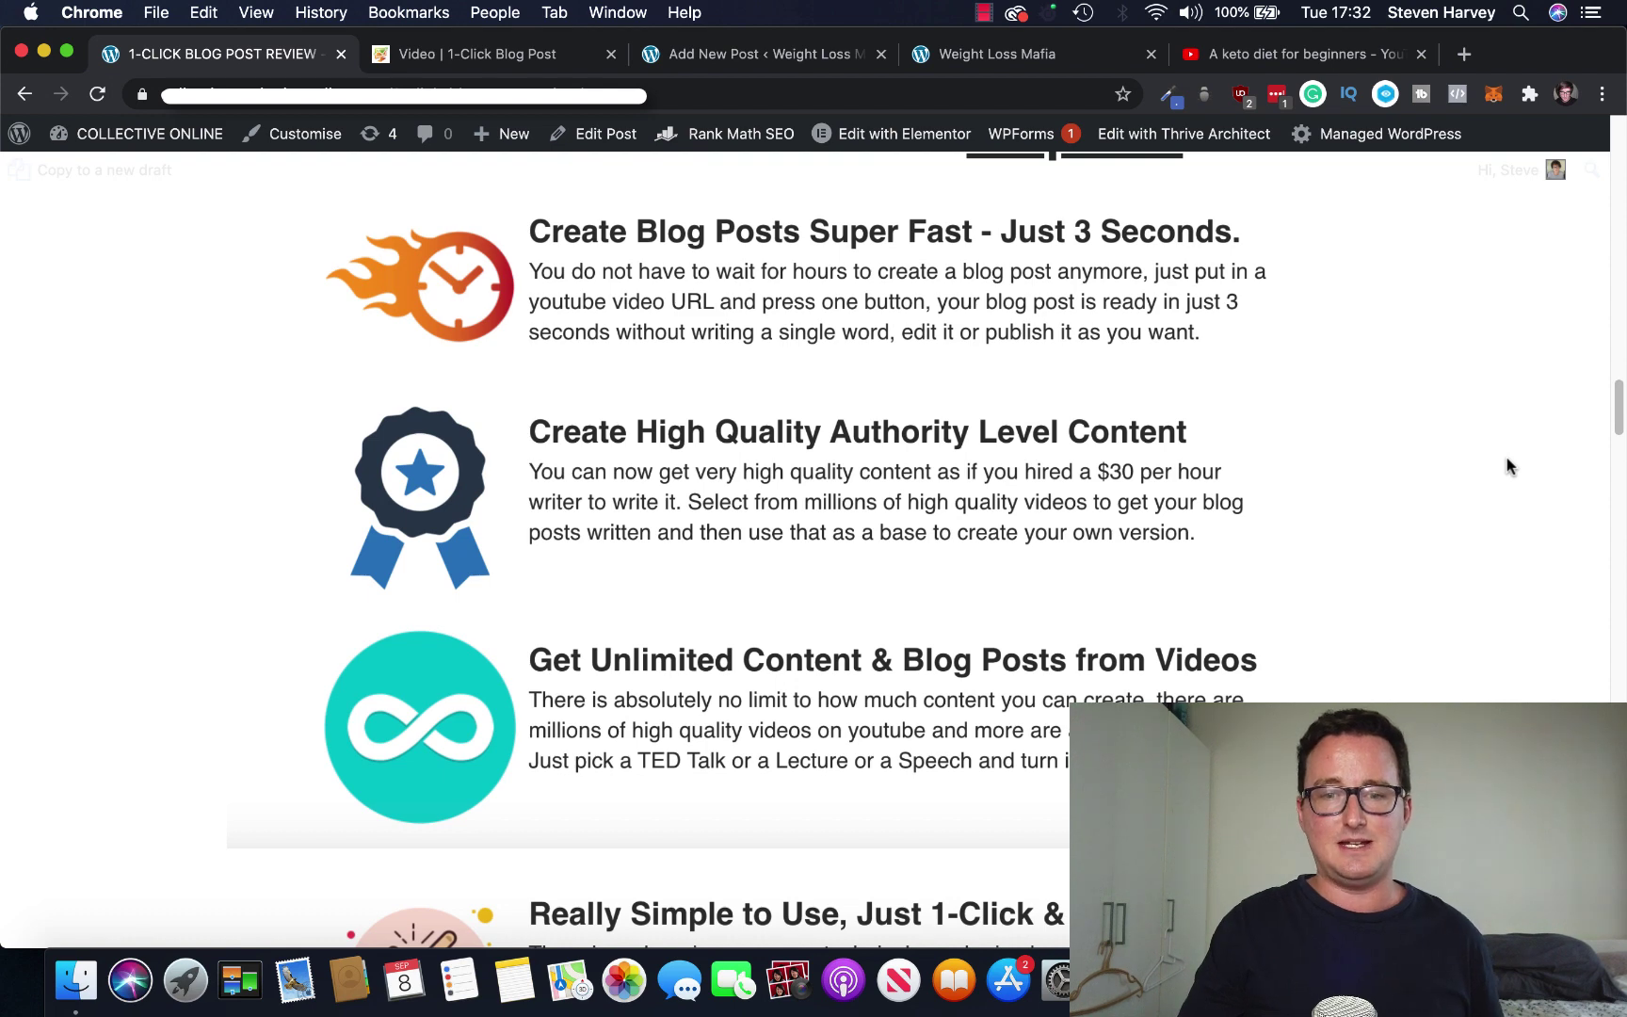
pyautogui.scroll(-2, 1506, 466)
pyautogui.scroll(-4, 1506, 466)
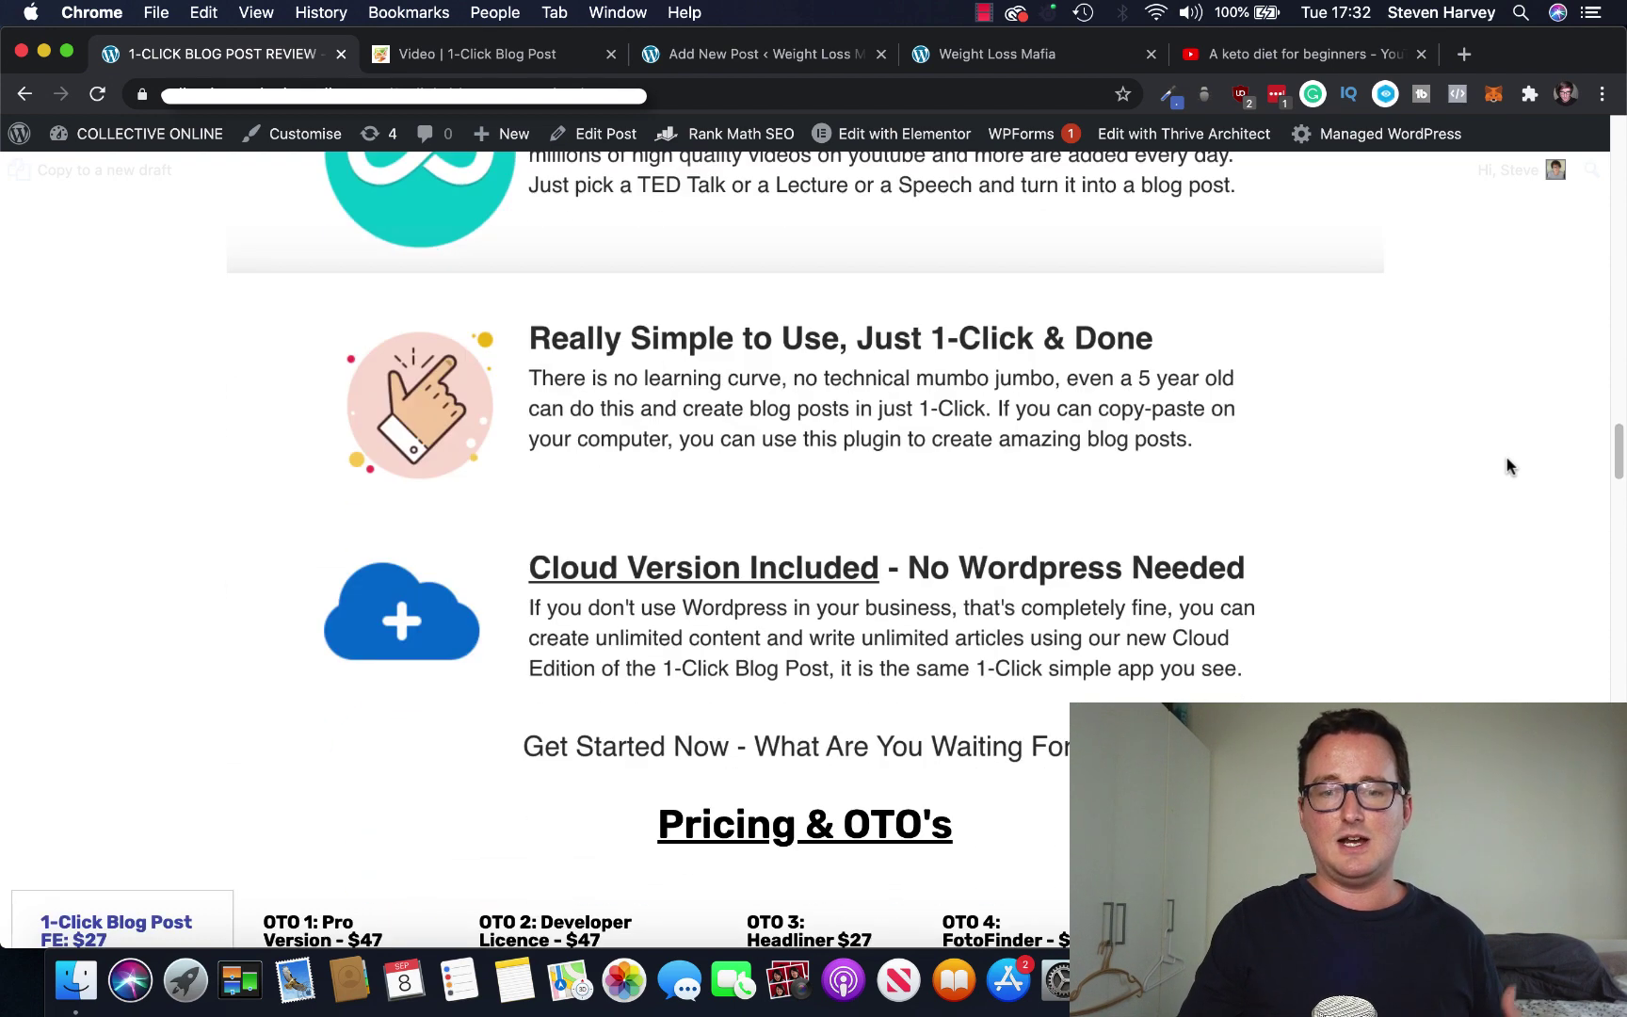
pyautogui.scroll(-4, 1506, 466)
pyautogui.scroll(1, 1507, 466)
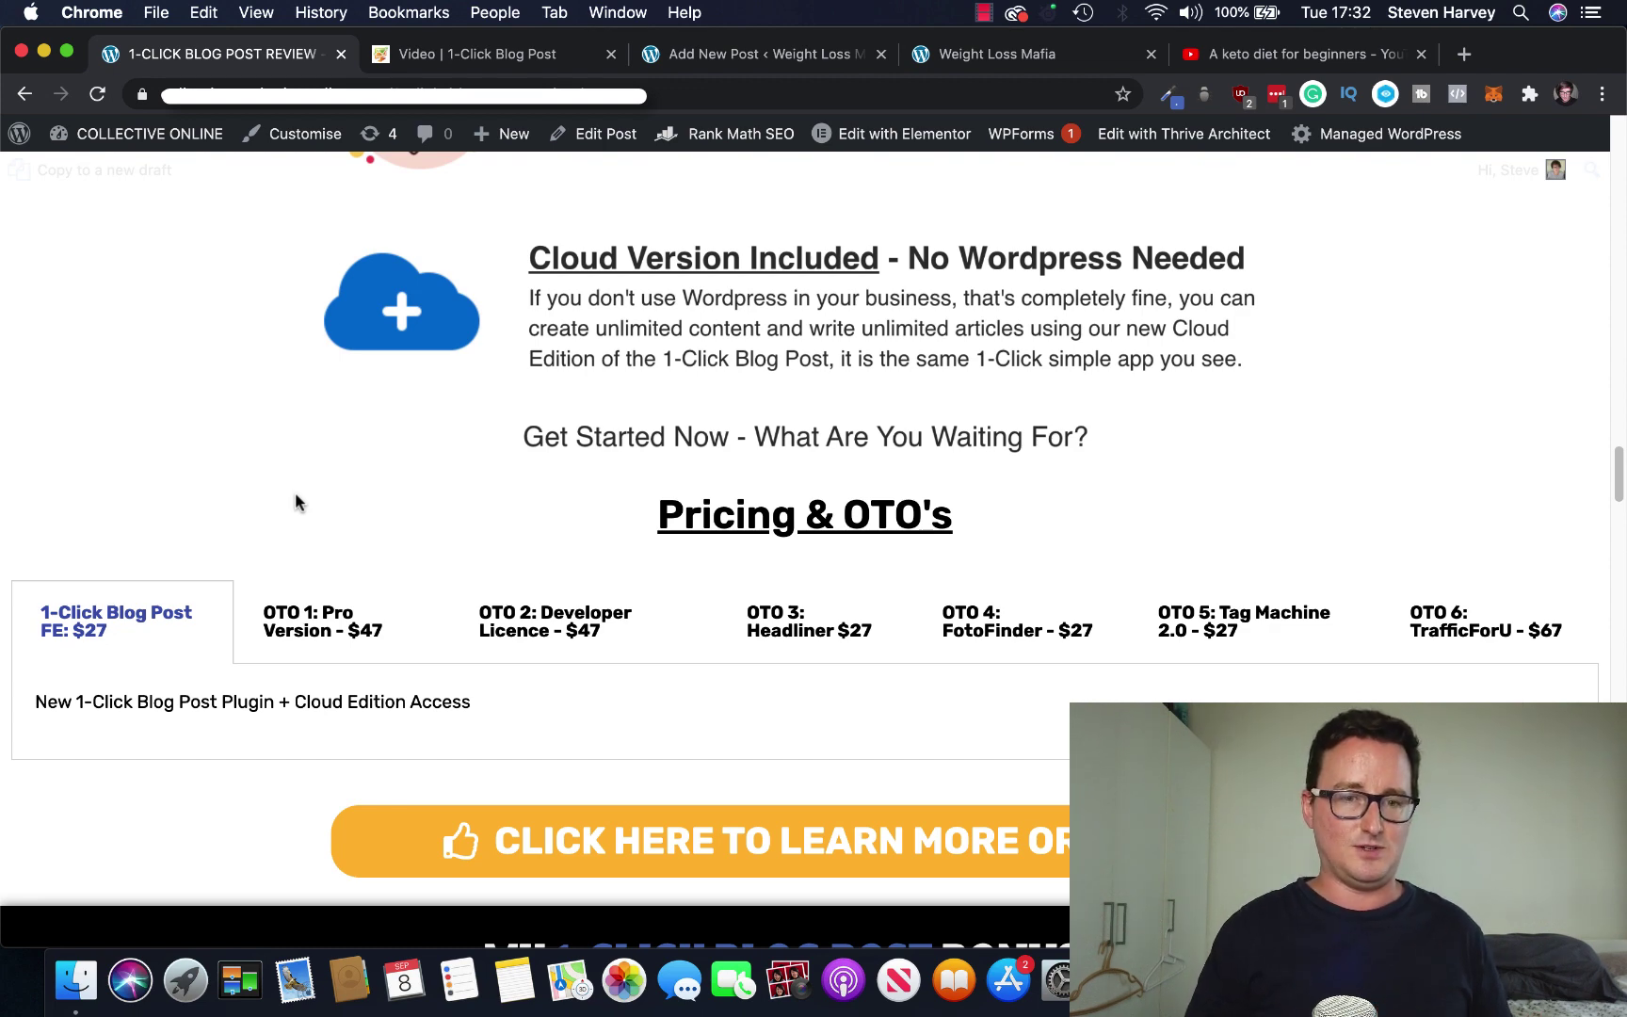
# Review the OTO 1 Pro Version and OTO 2 Developer Licence upgrade details.
pyautogui.click(329, 614)
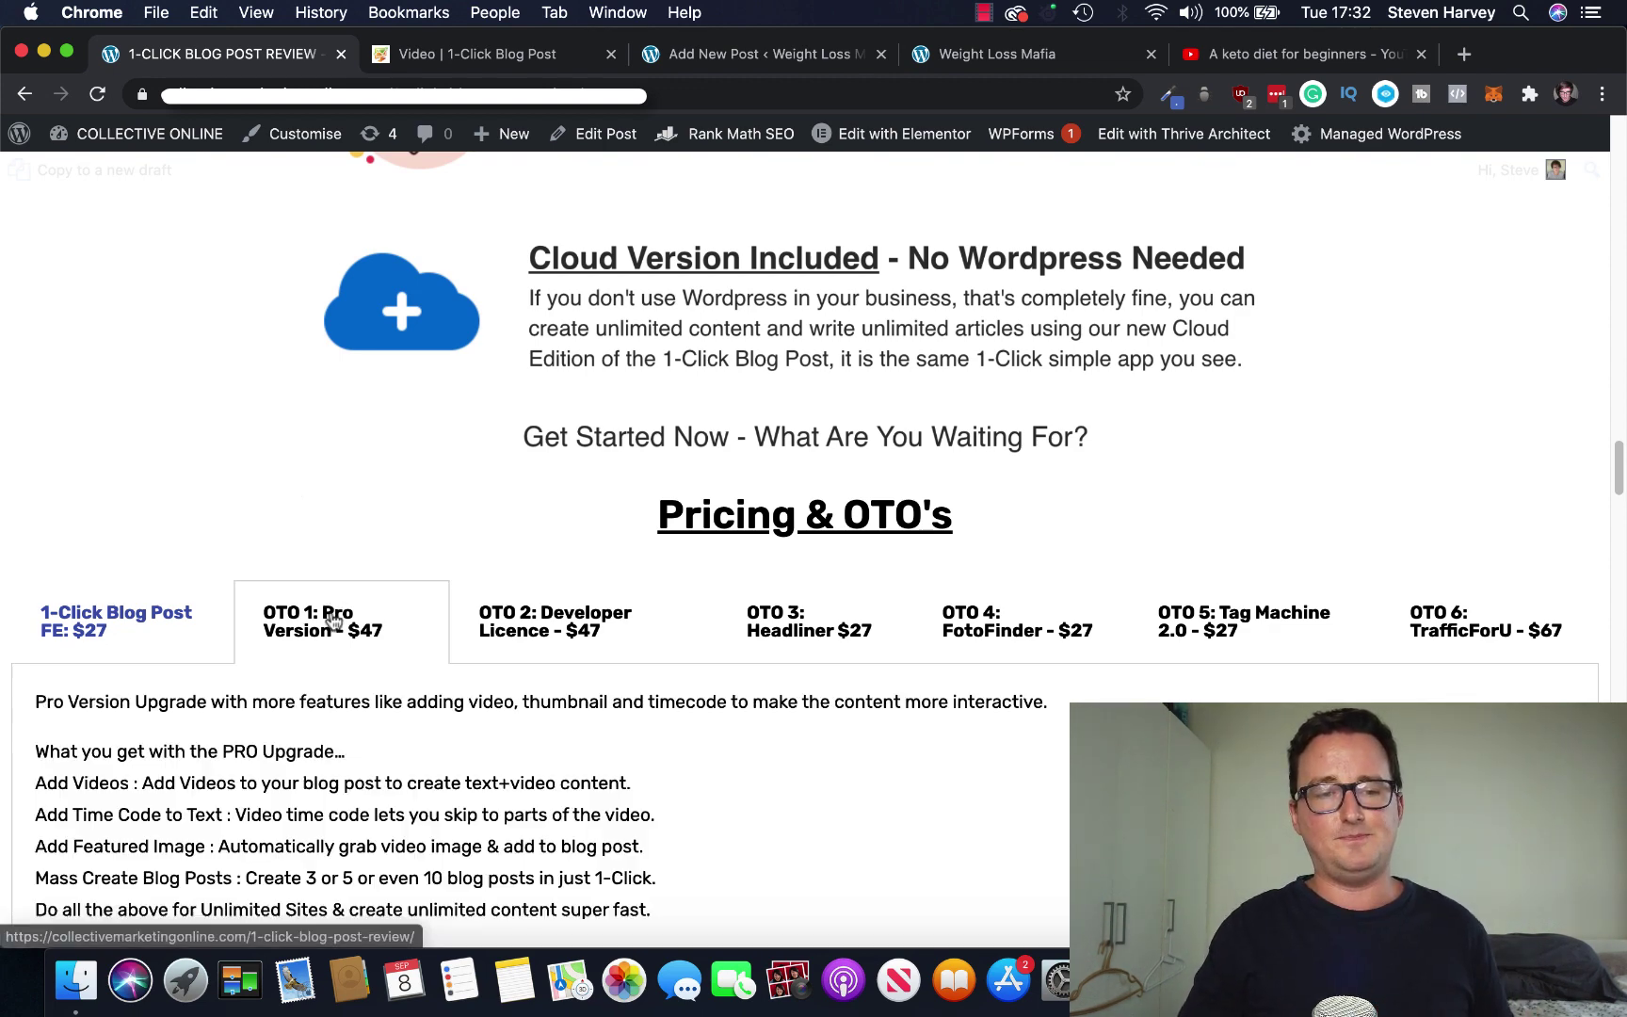
pyautogui.scroll(-1, 916, 647)
pyautogui.scroll(-1, 918, 649)
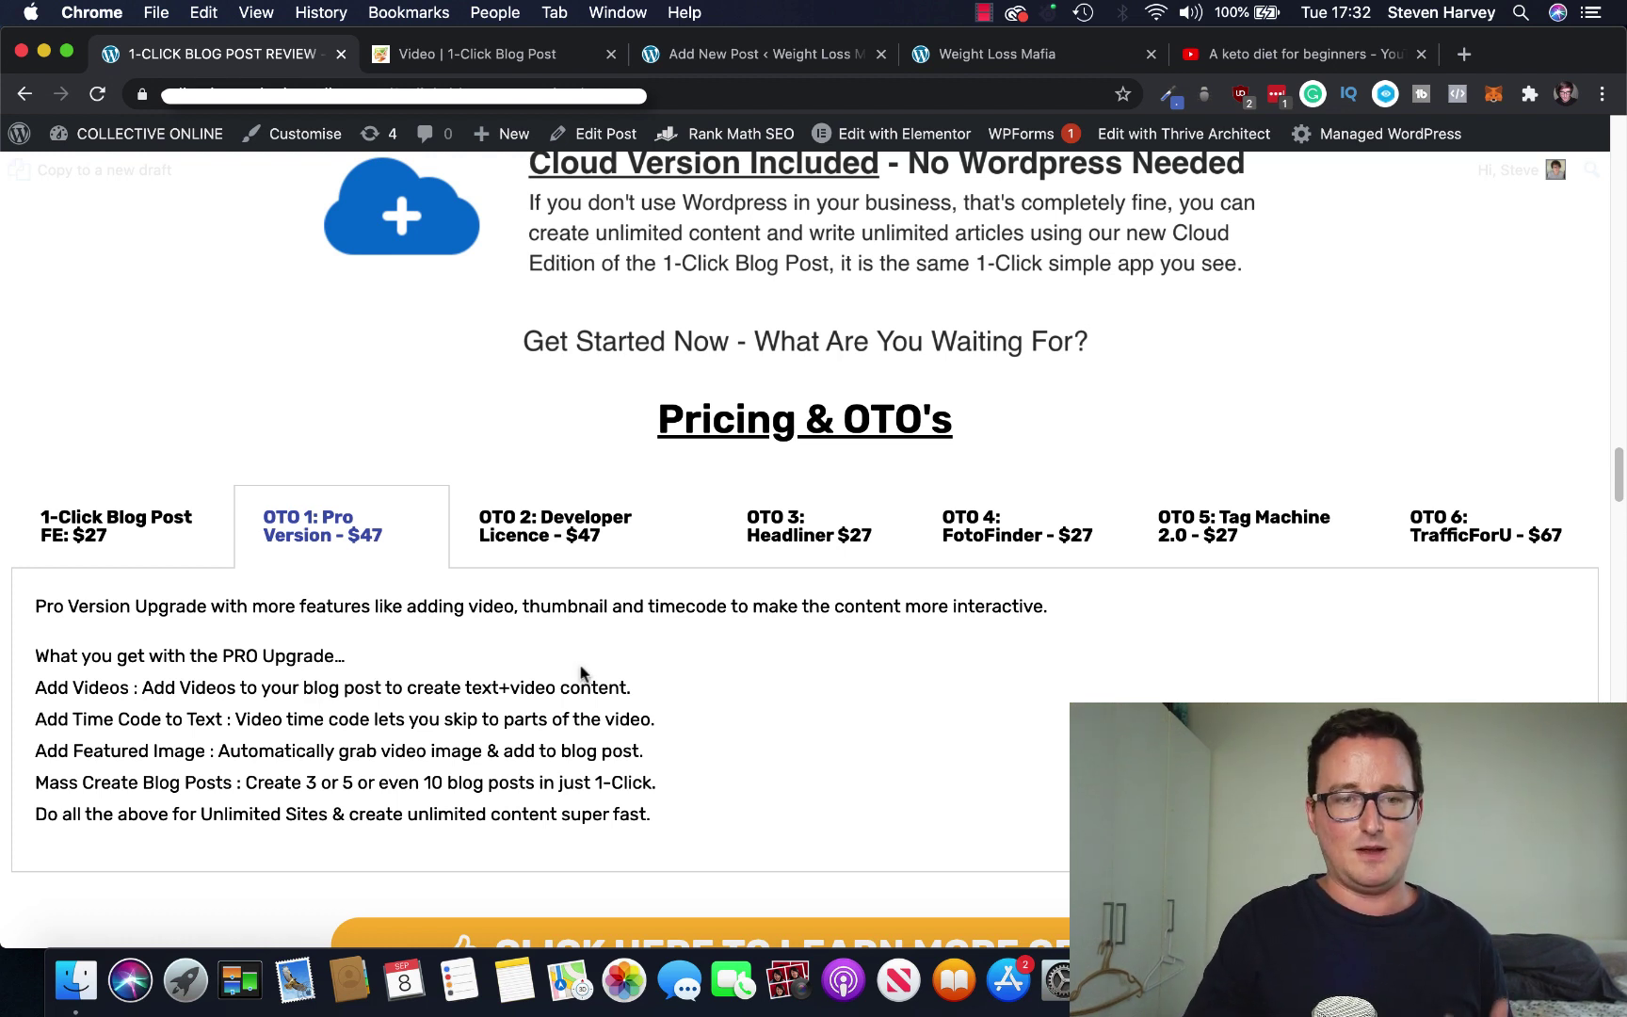
pyautogui.click(602, 545)
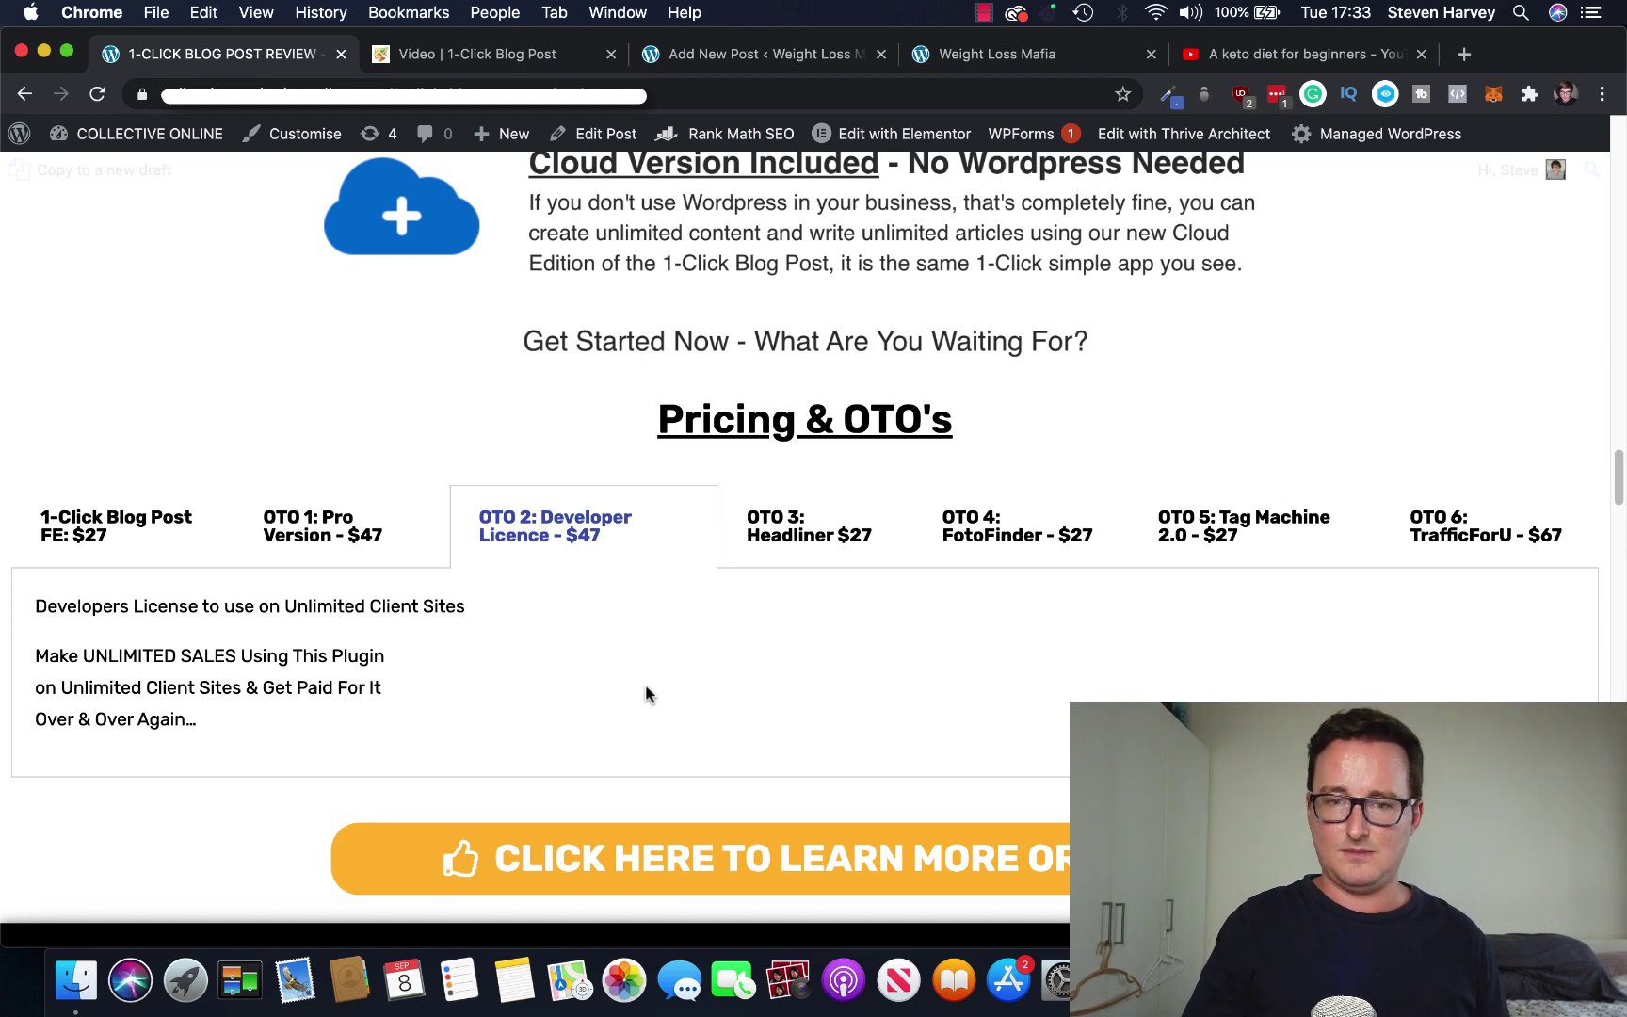
# Review OTO 3 Headliner, OTO 4 FotoFinder and OTO 5 Tag Machine 2.0 ($27) details.
pyautogui.click(807, 550)
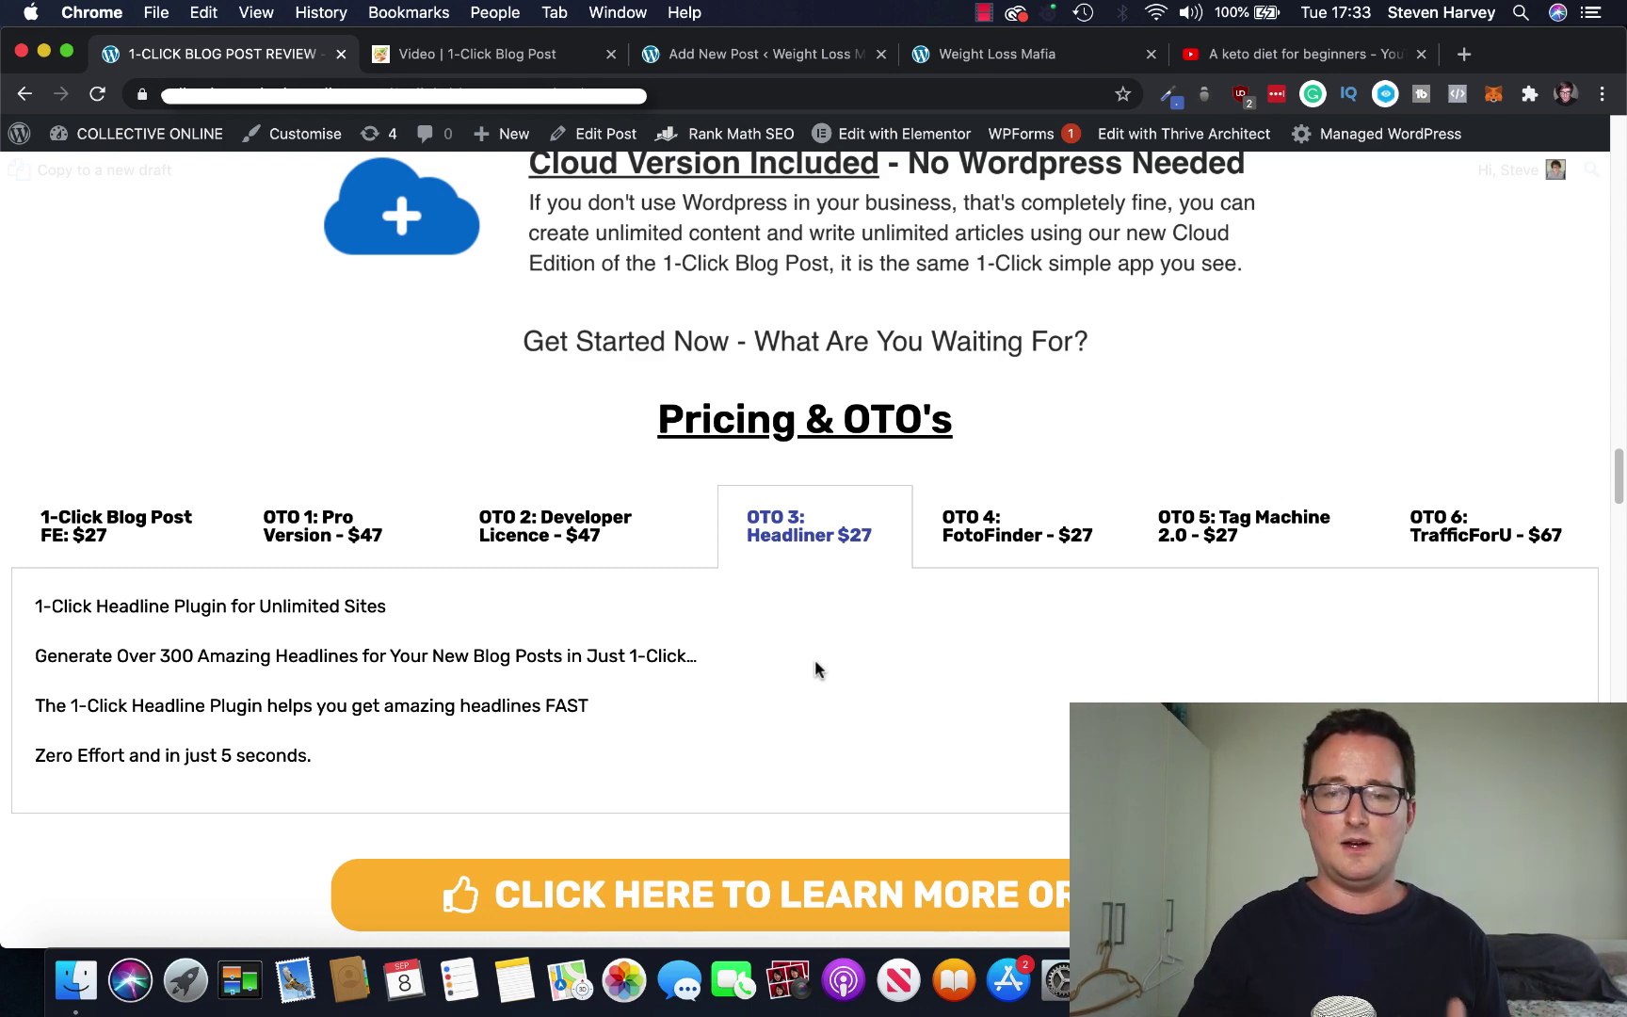
pyautogui.click(1043, 535)
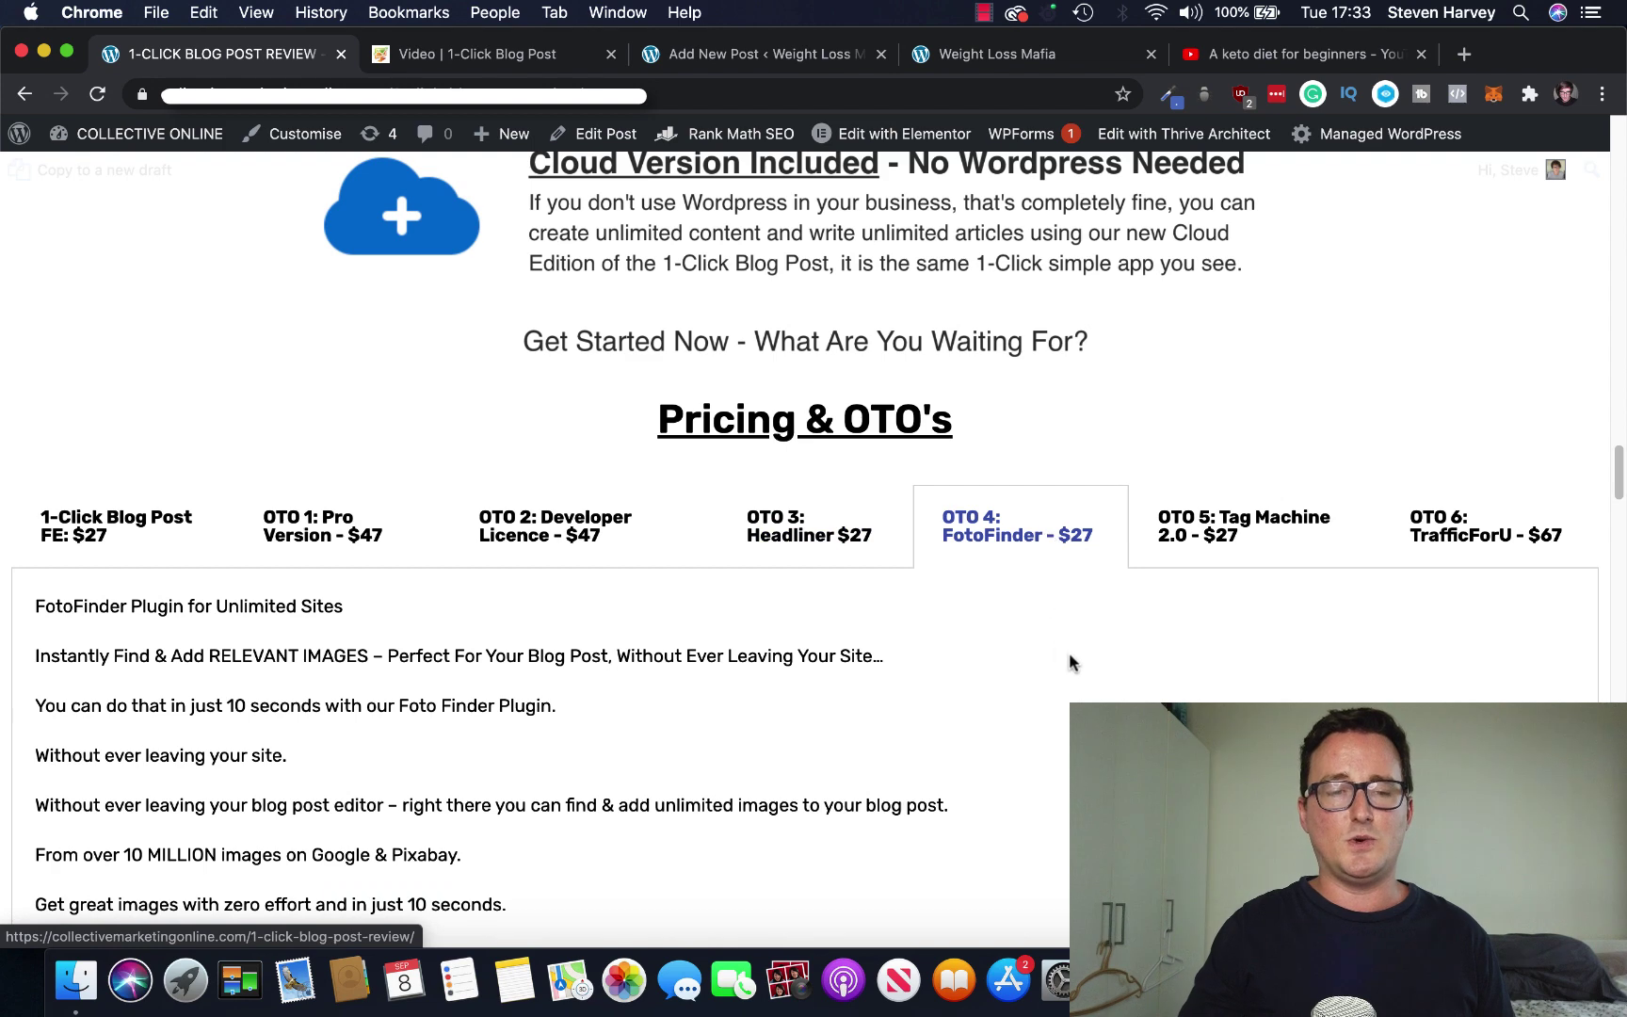
pyautogui.scroll(-3, 1083, 661)
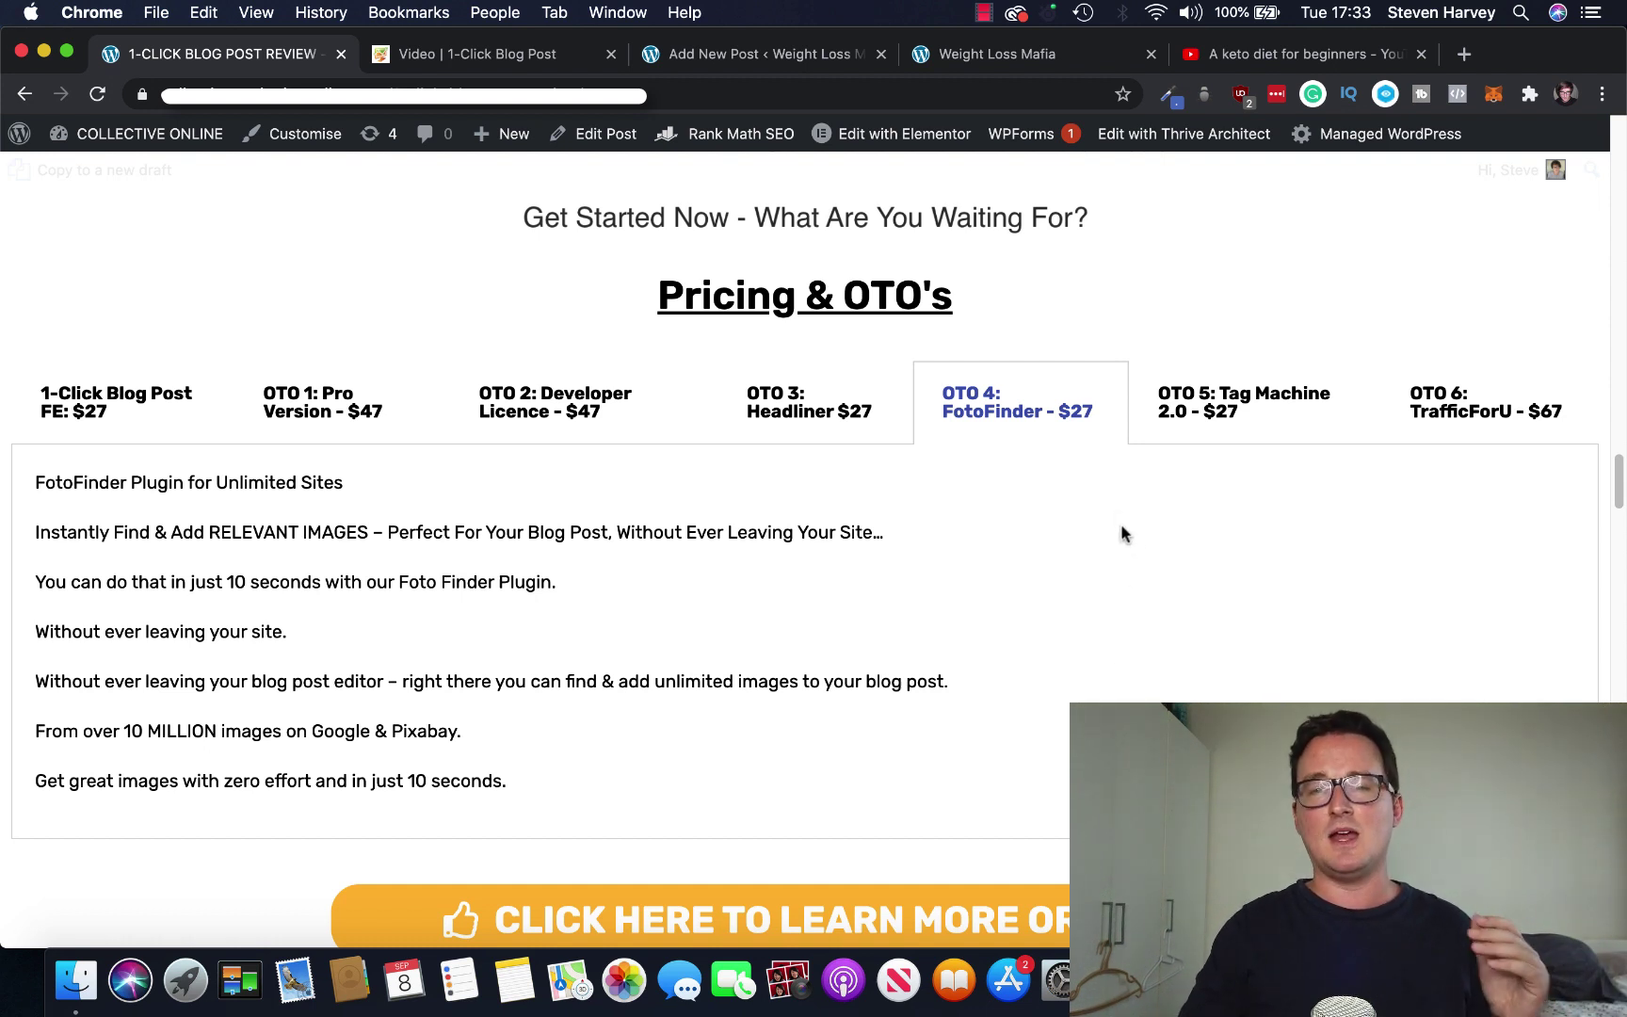
pyautogui.click(1266, 440)
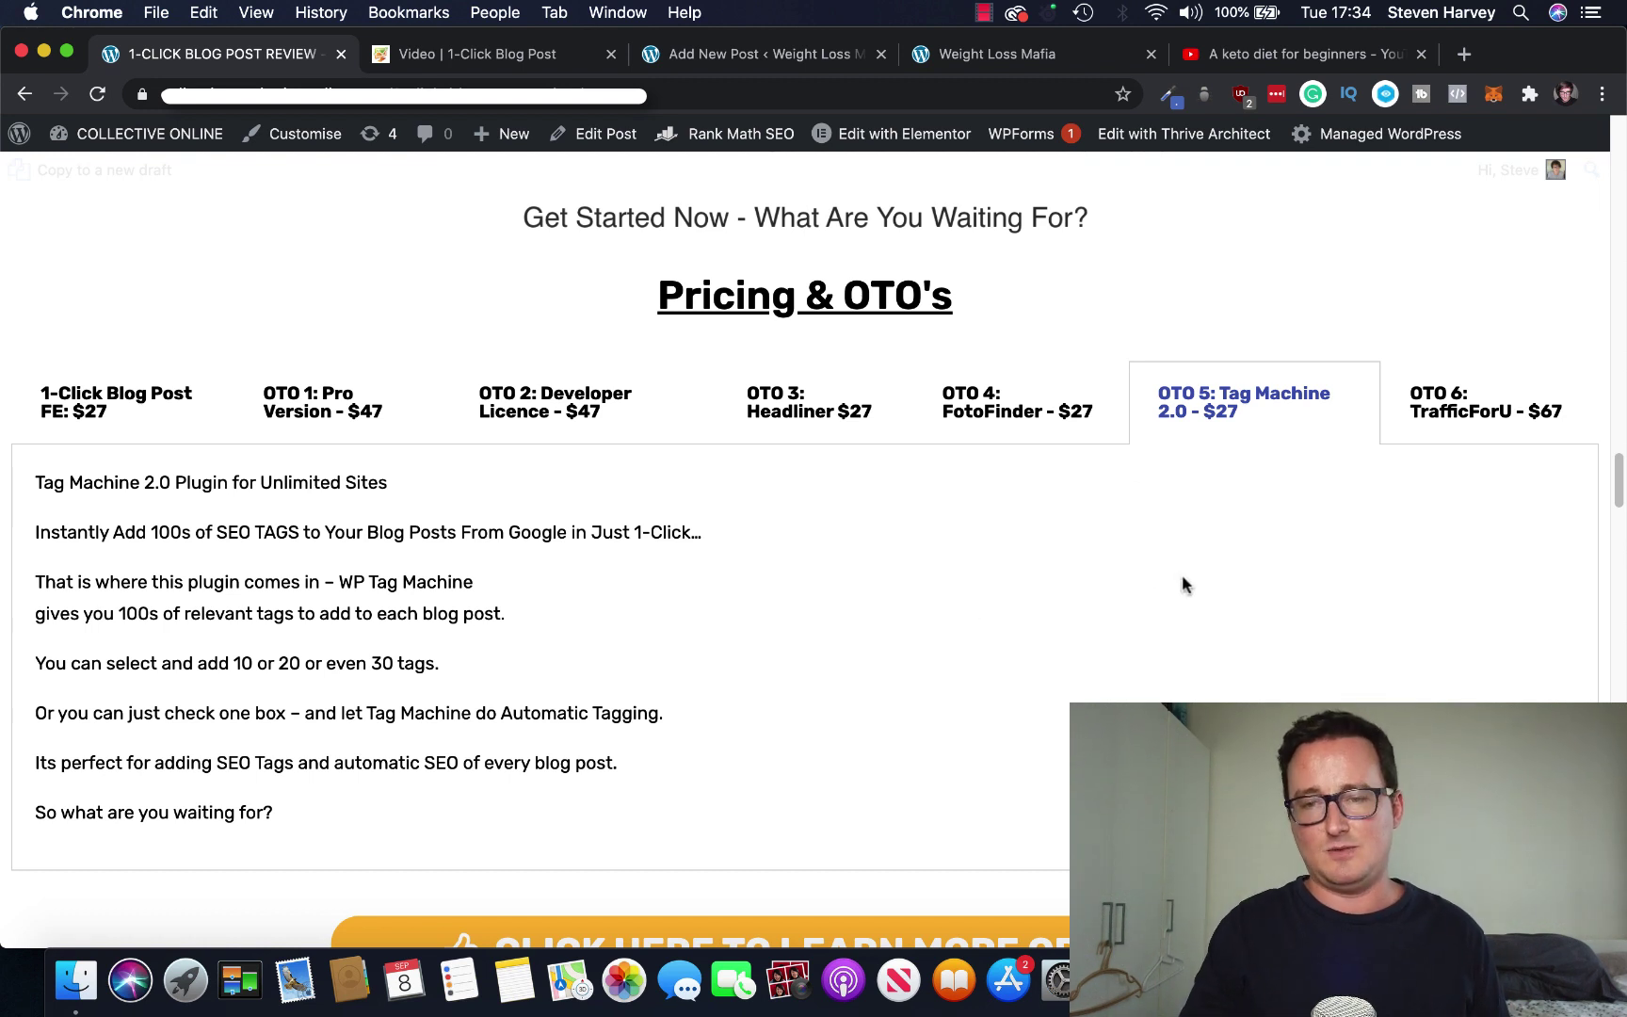
# Display the OTO 6 TrafficForU ($67) upgrade details.
pyautogui.click(1482, 425)
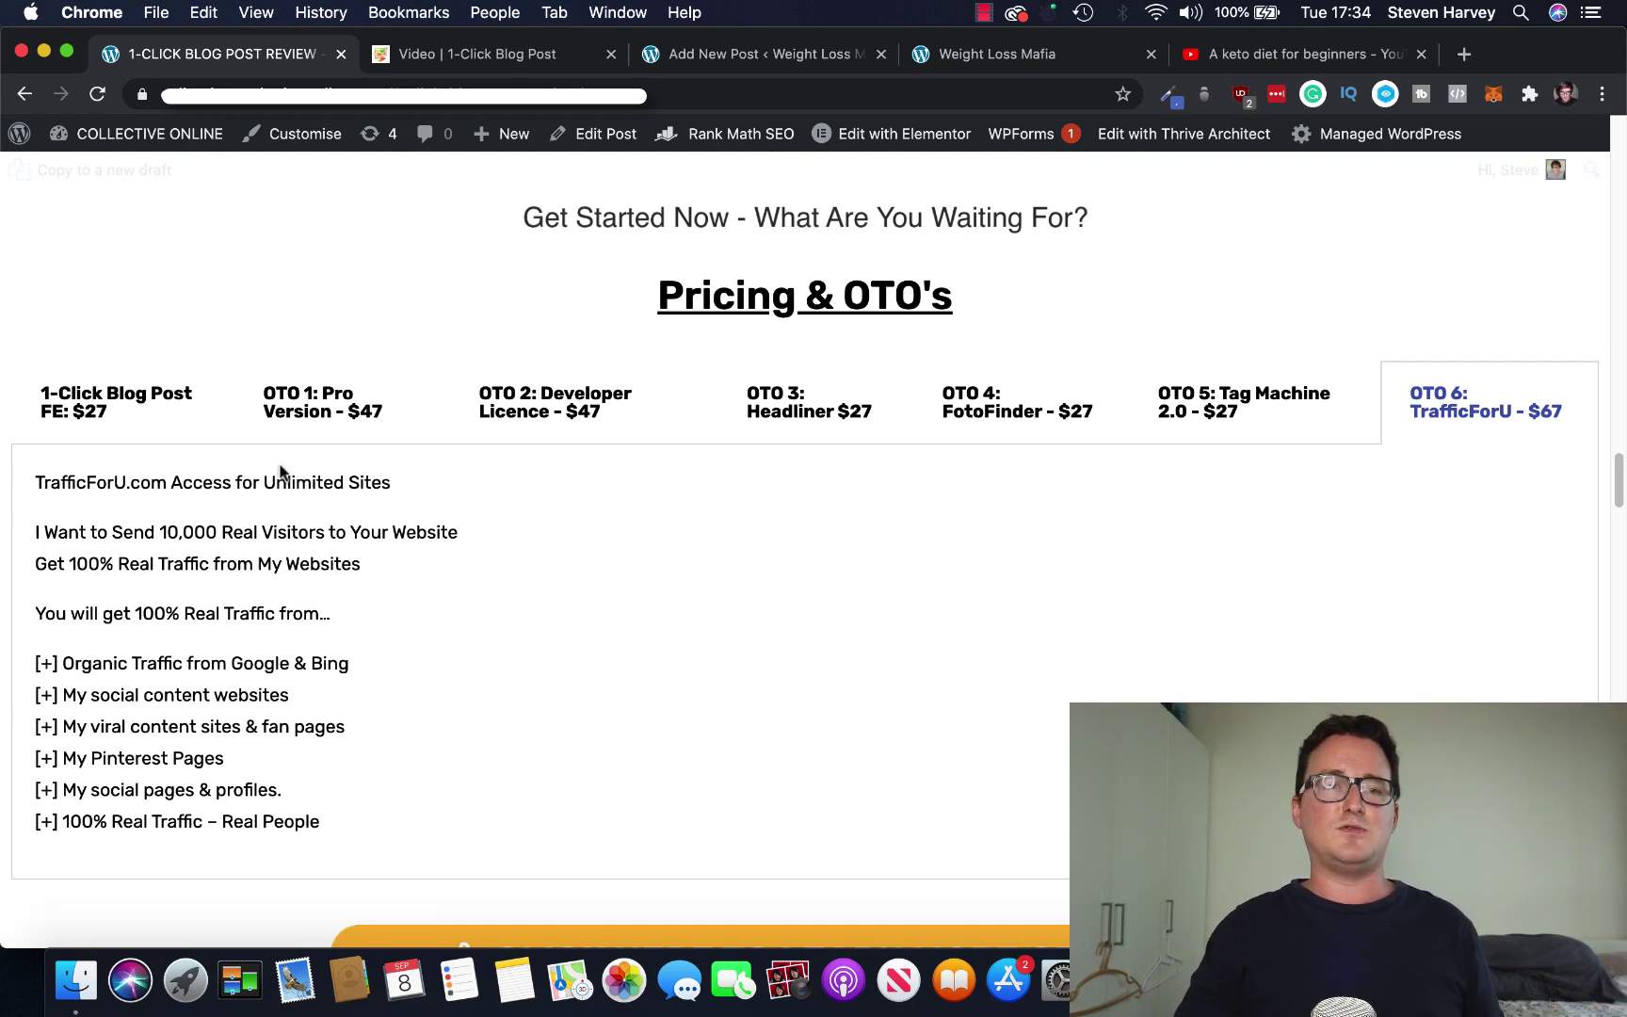
# Show the front-end 1-Click Blog Post offer and scroll through its details.
pyautogui.click(150, 414)
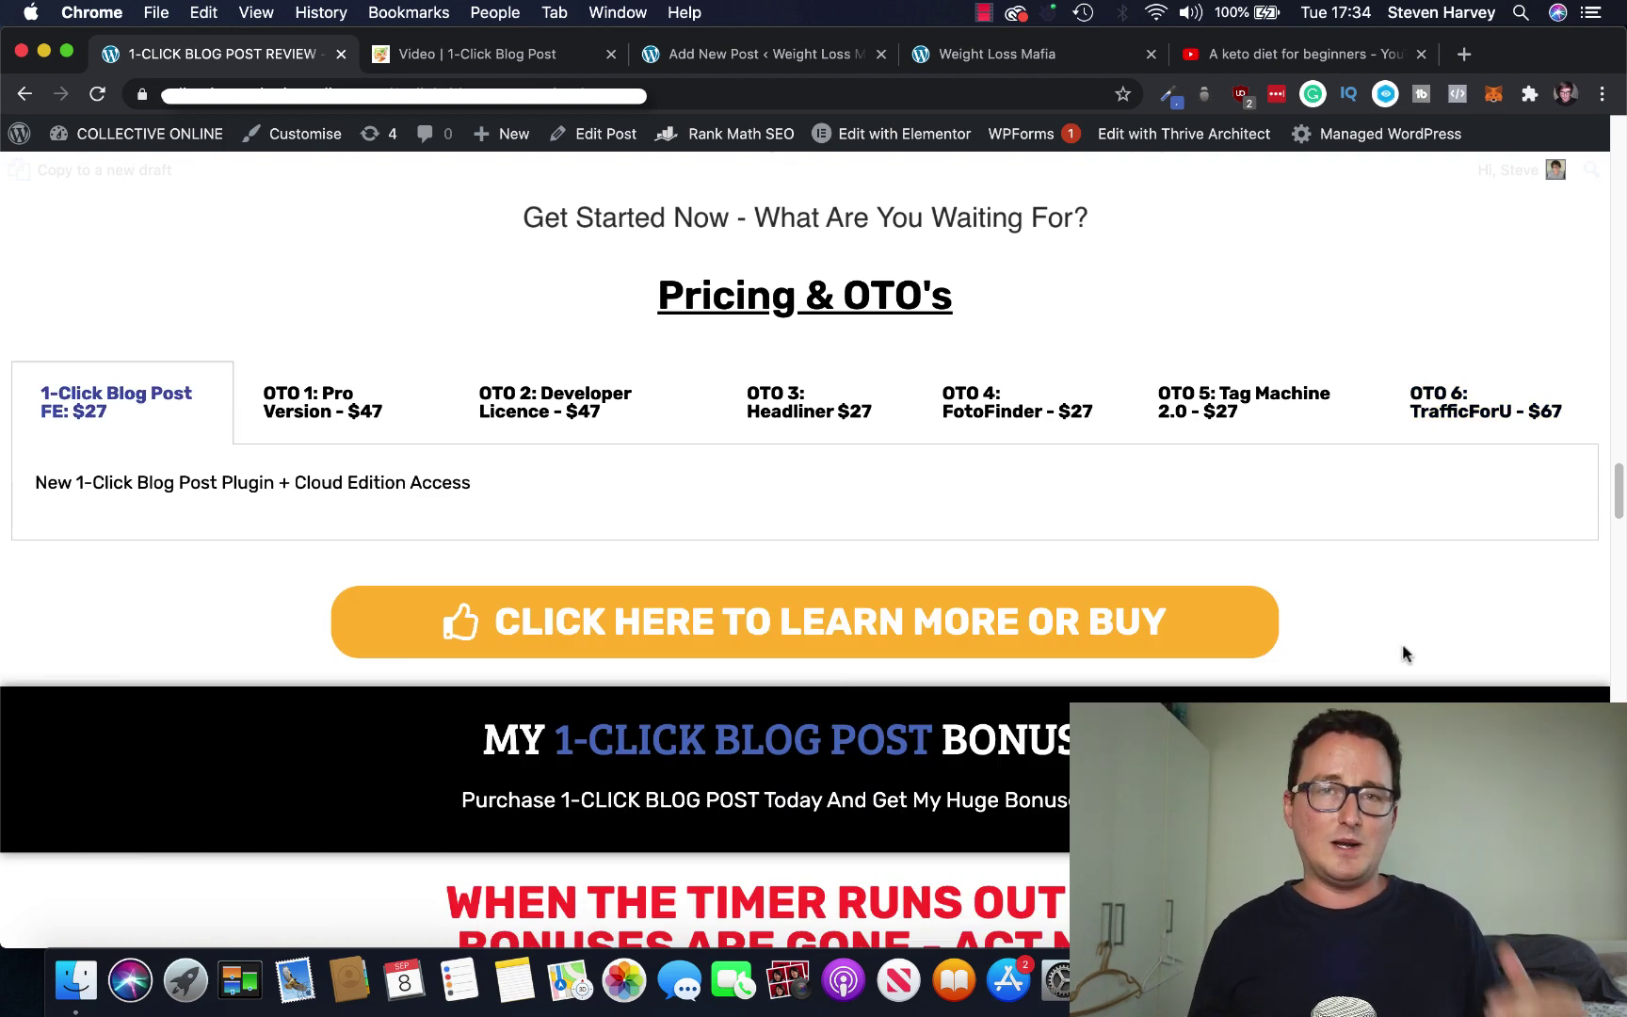
pyautogui.scroll(-1, 1402, 649)
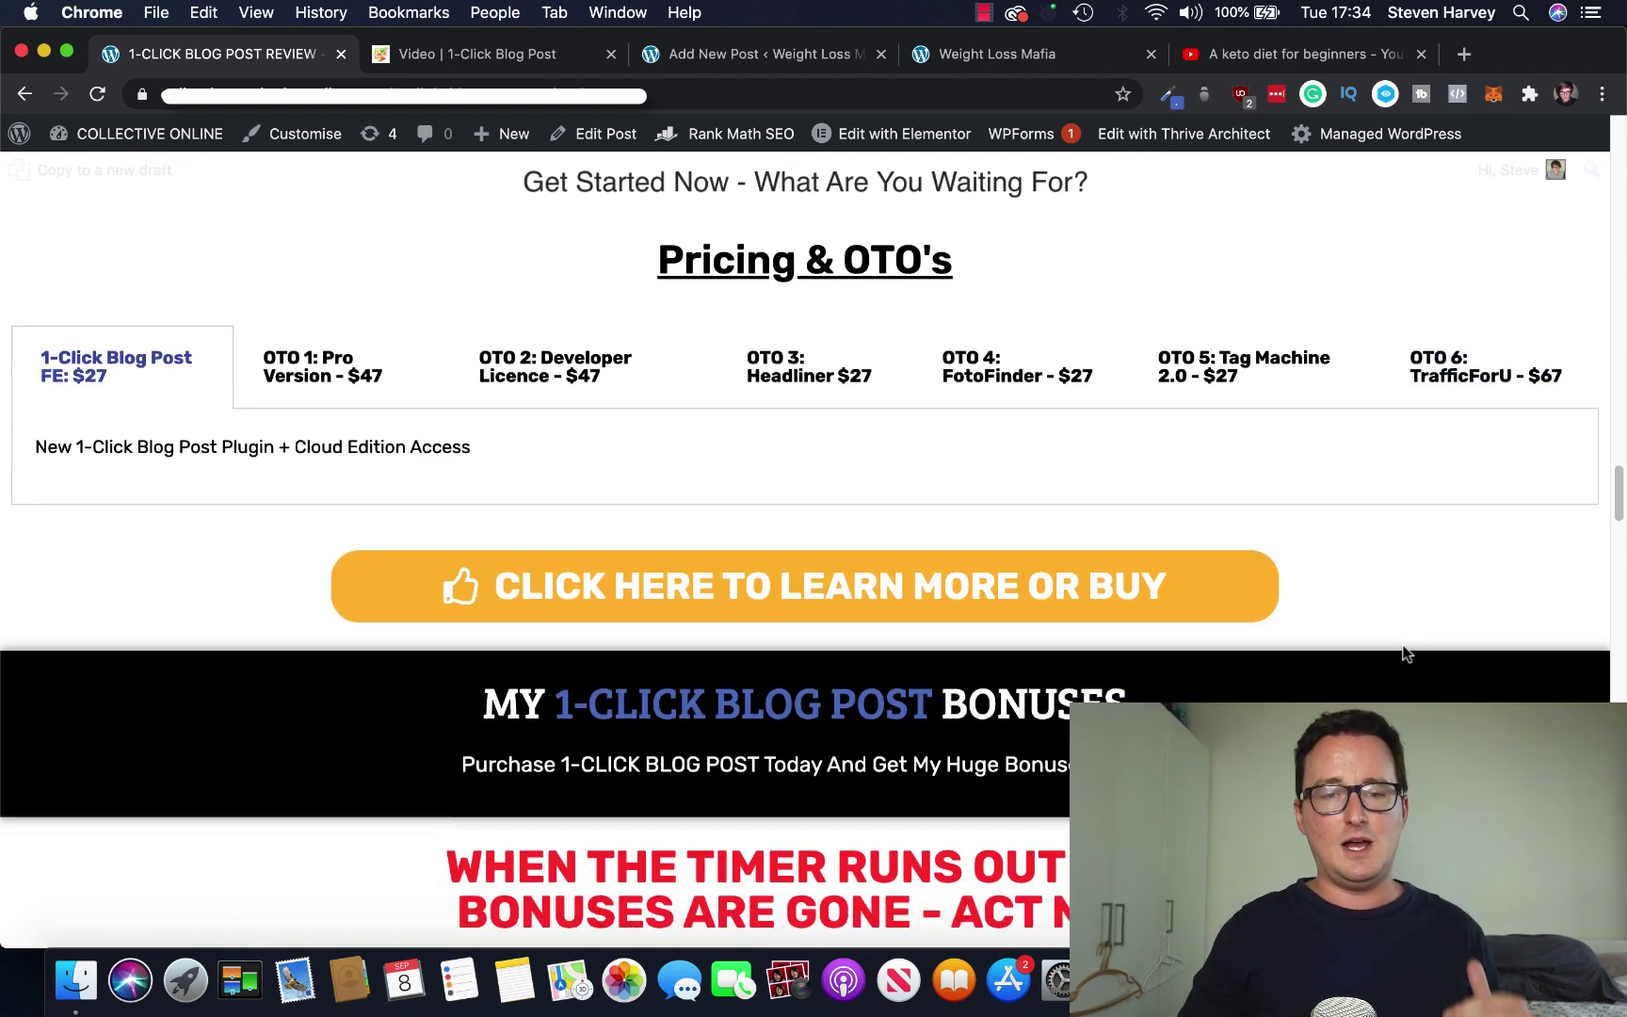
pyautogui.scroll(-10, 1402, 649)
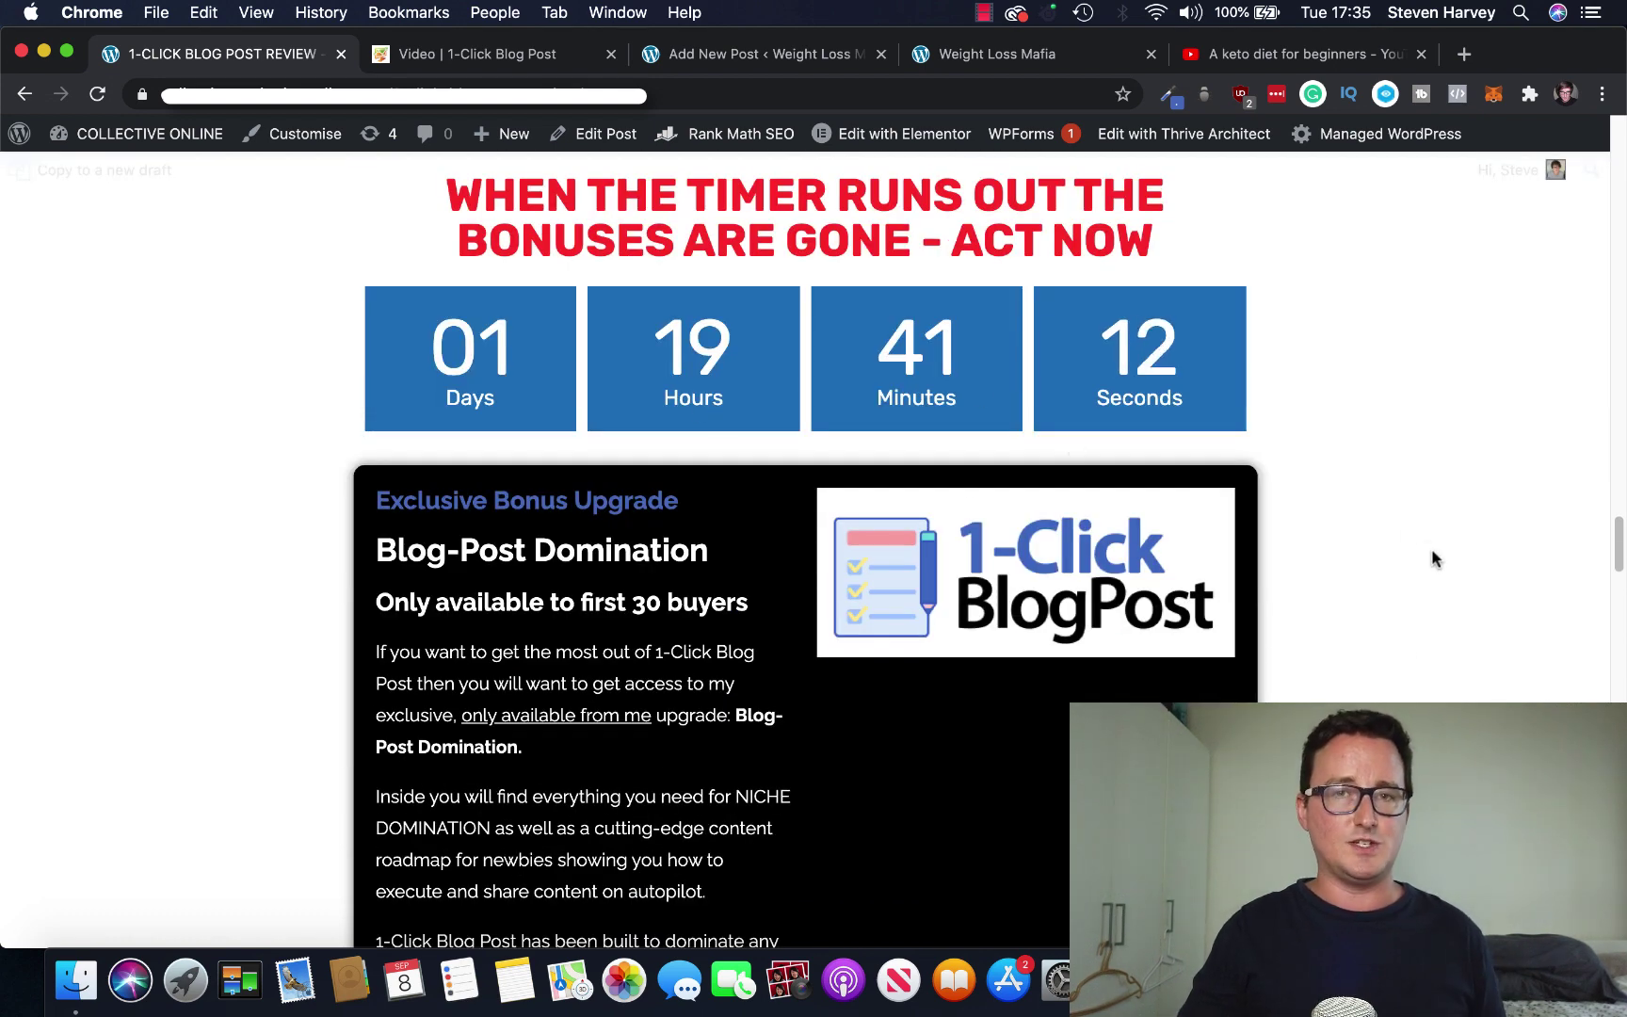
pyautogui.scroll(-1, 1432, 554)
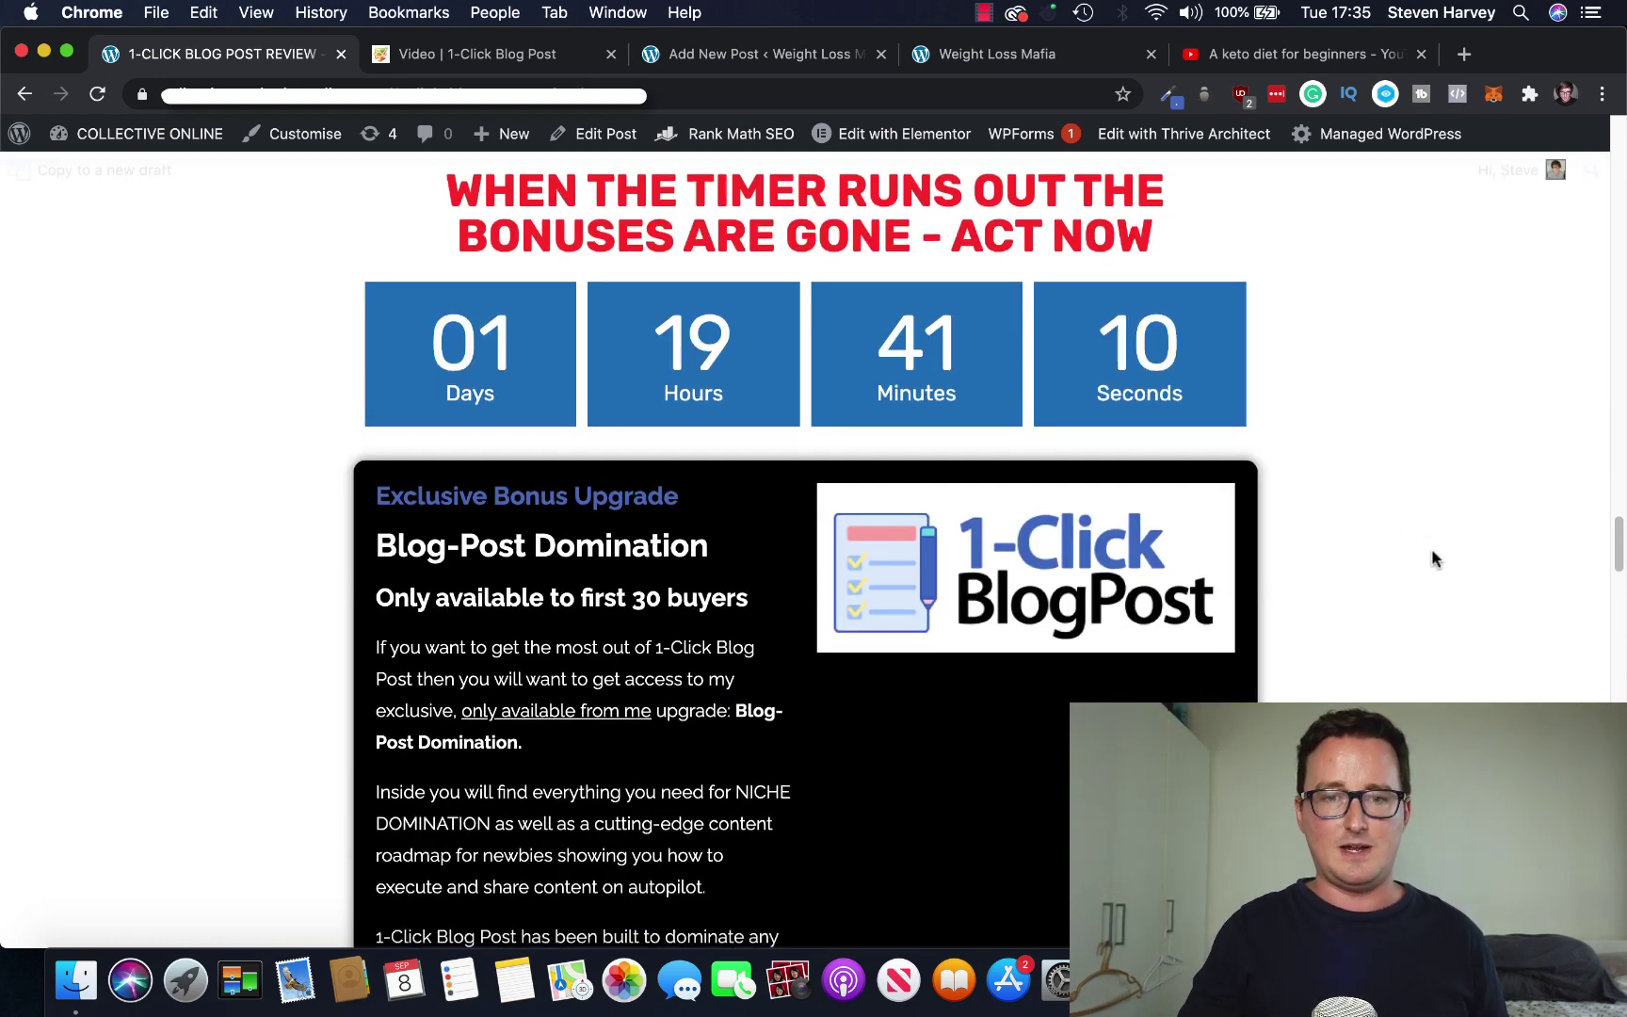
pyautogui.scroll(-4, 1432, 553)
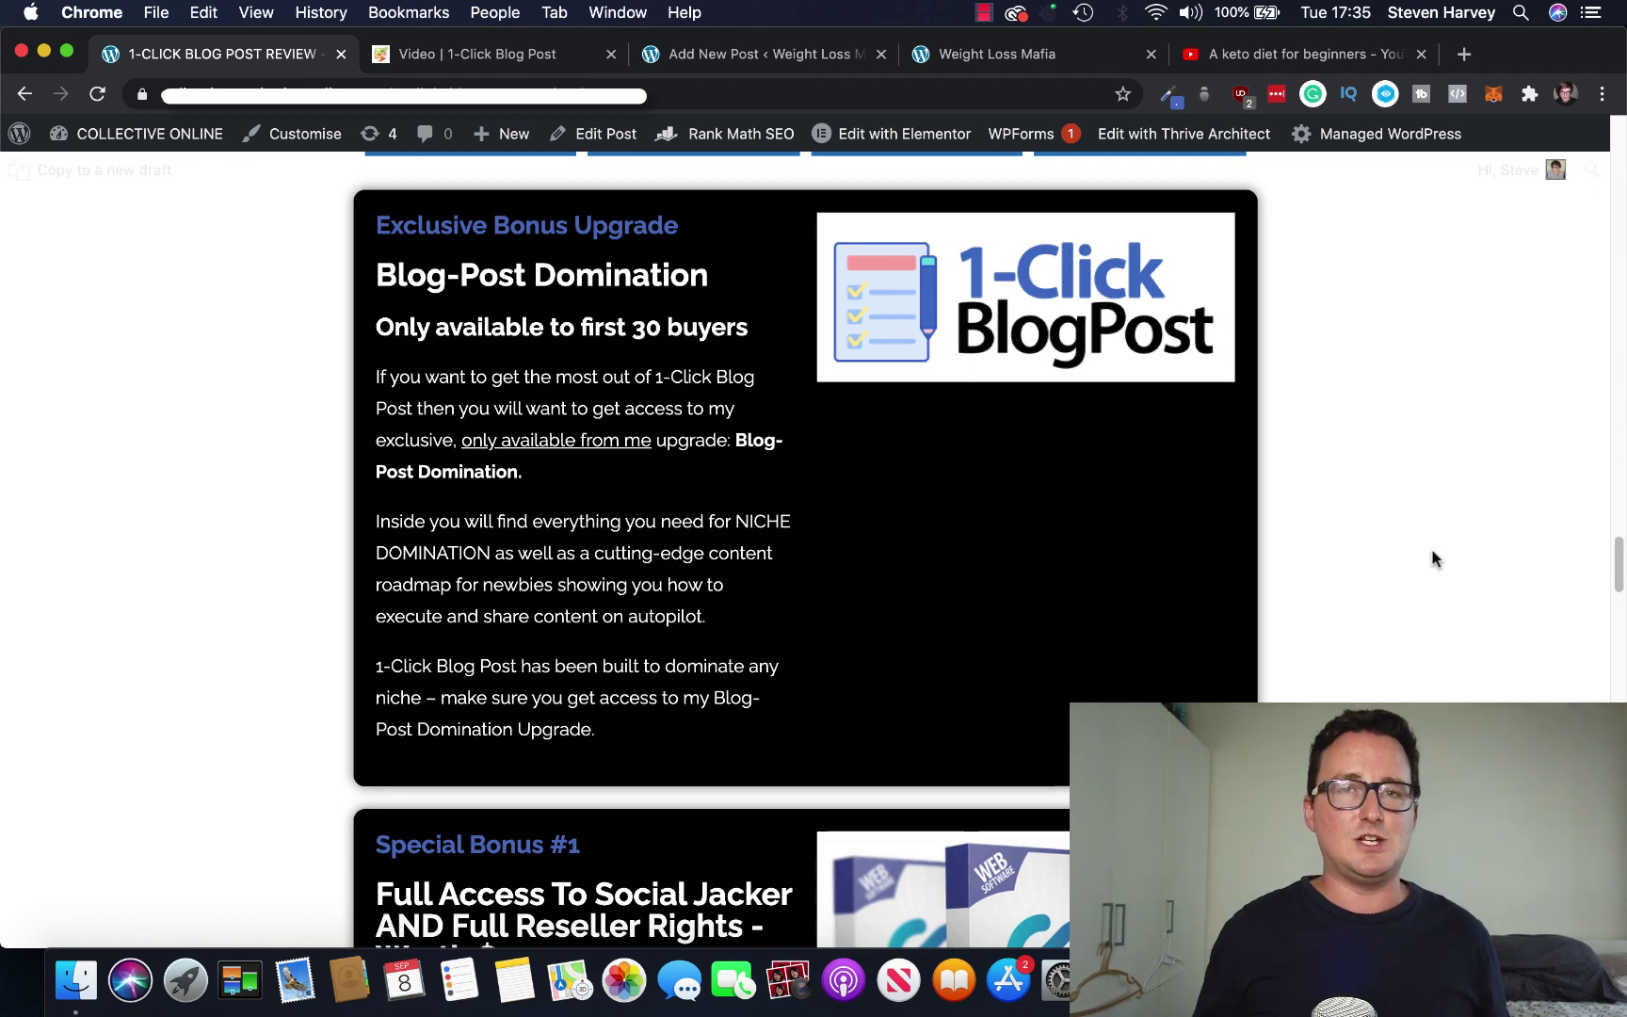
# Show the OTO 1 Pro Version feature list, then reach the first-30-buyers Blog-Post Domination bonus.
pyautogui.scroll(10, 1435, 558)
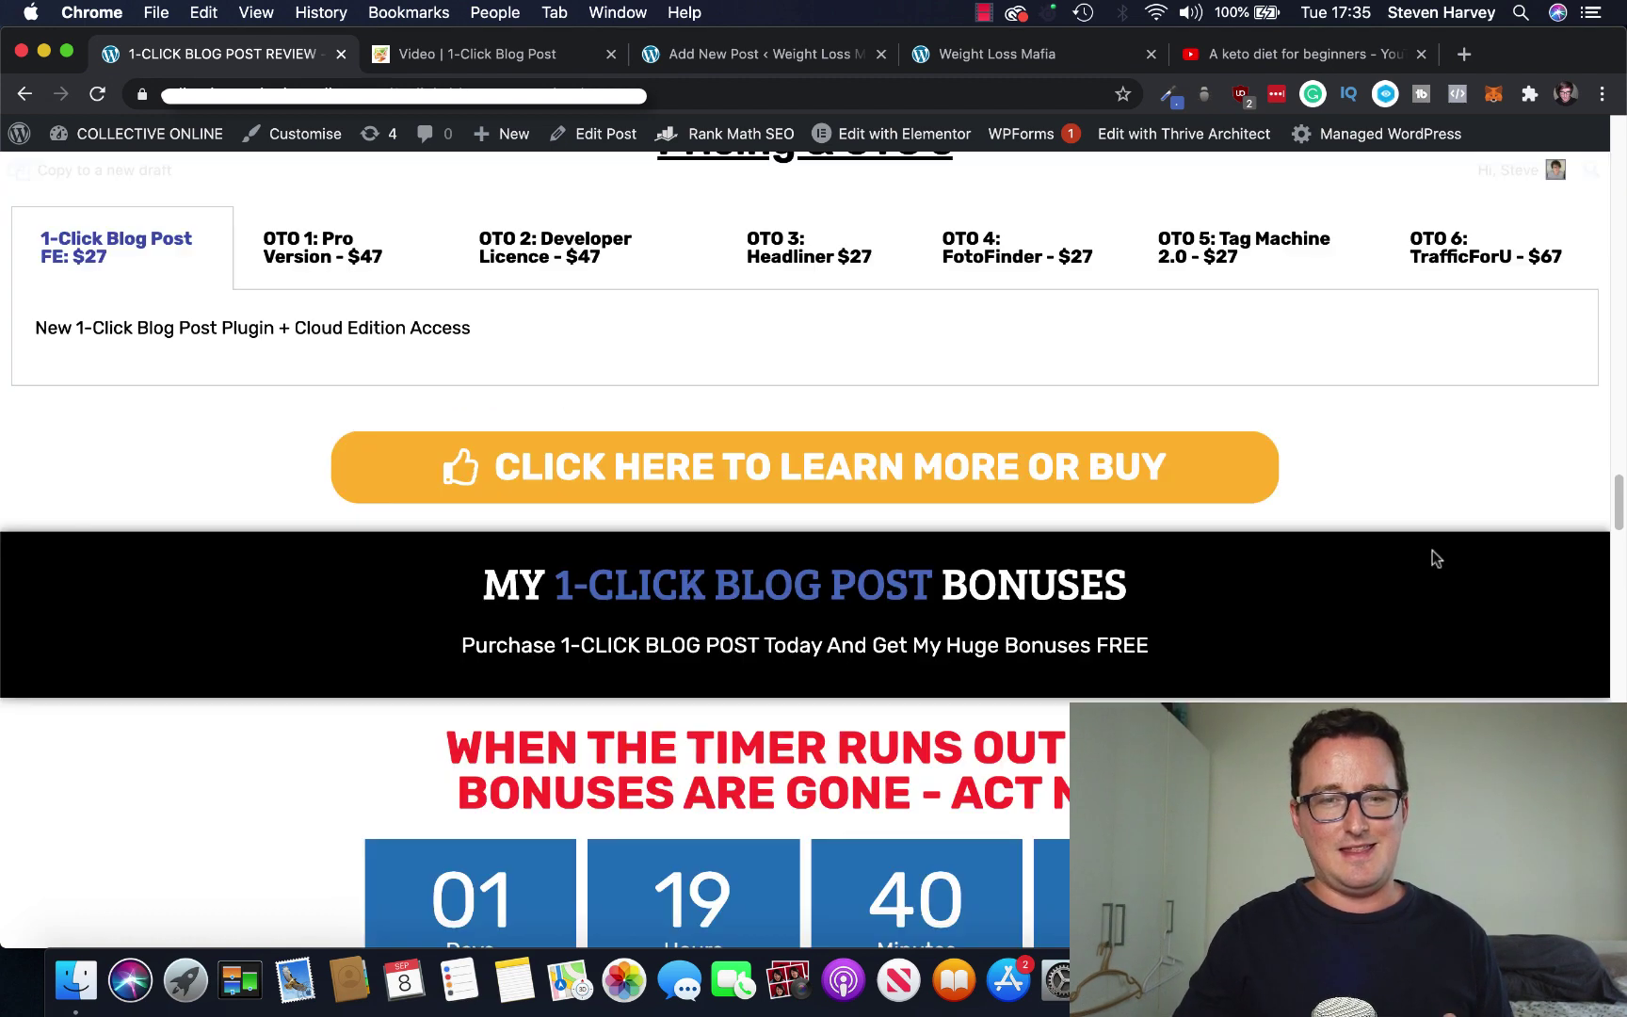
pyautogui.scroll(6, 1432, 555)
pyautogui.scroll(-3, 1431, 556)
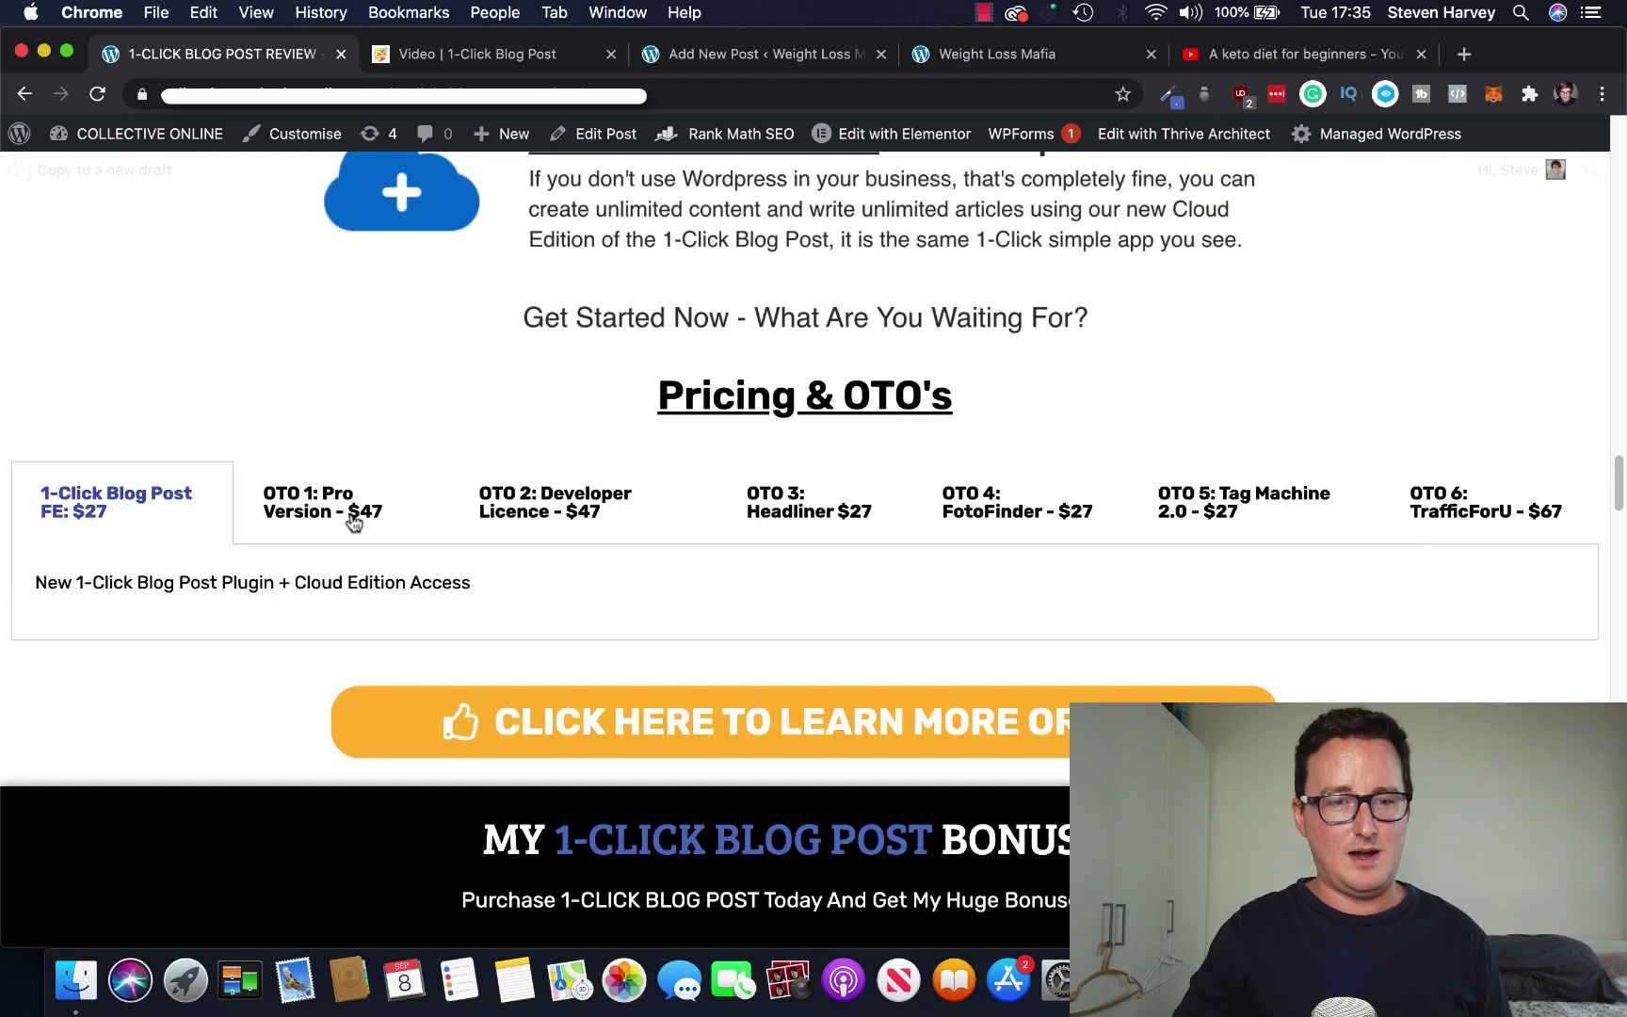
pyautogui.click(352, 522)
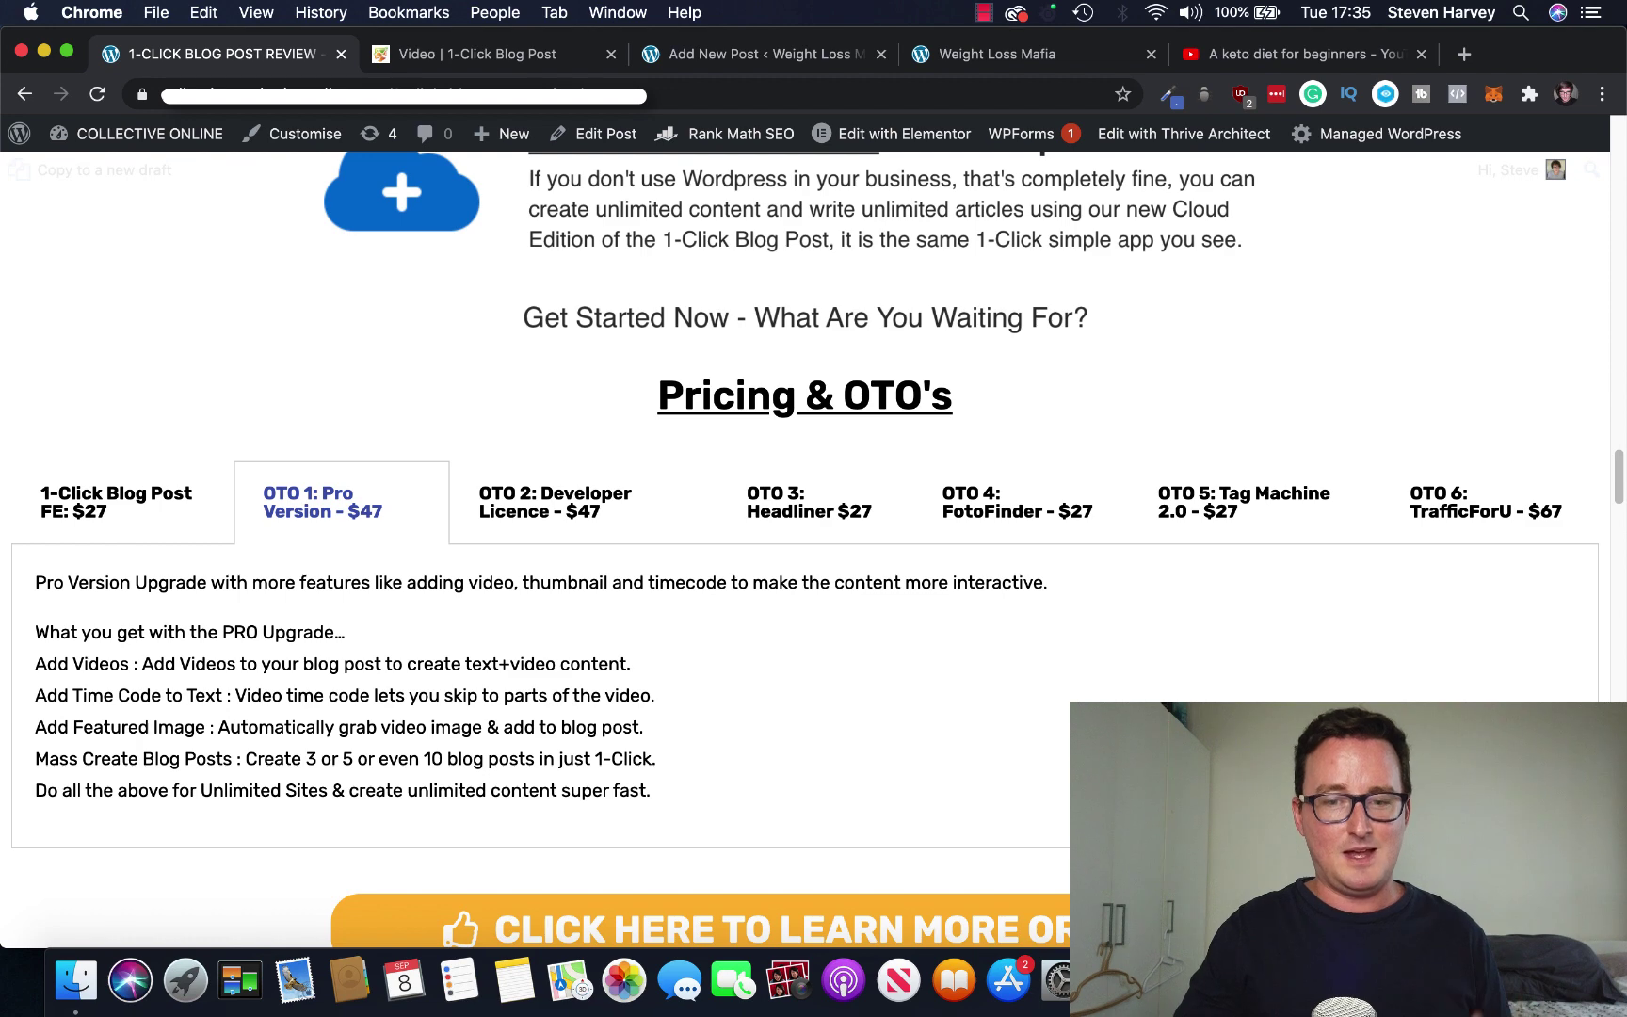
pyautogui.scroll(-10, 1419, 639)
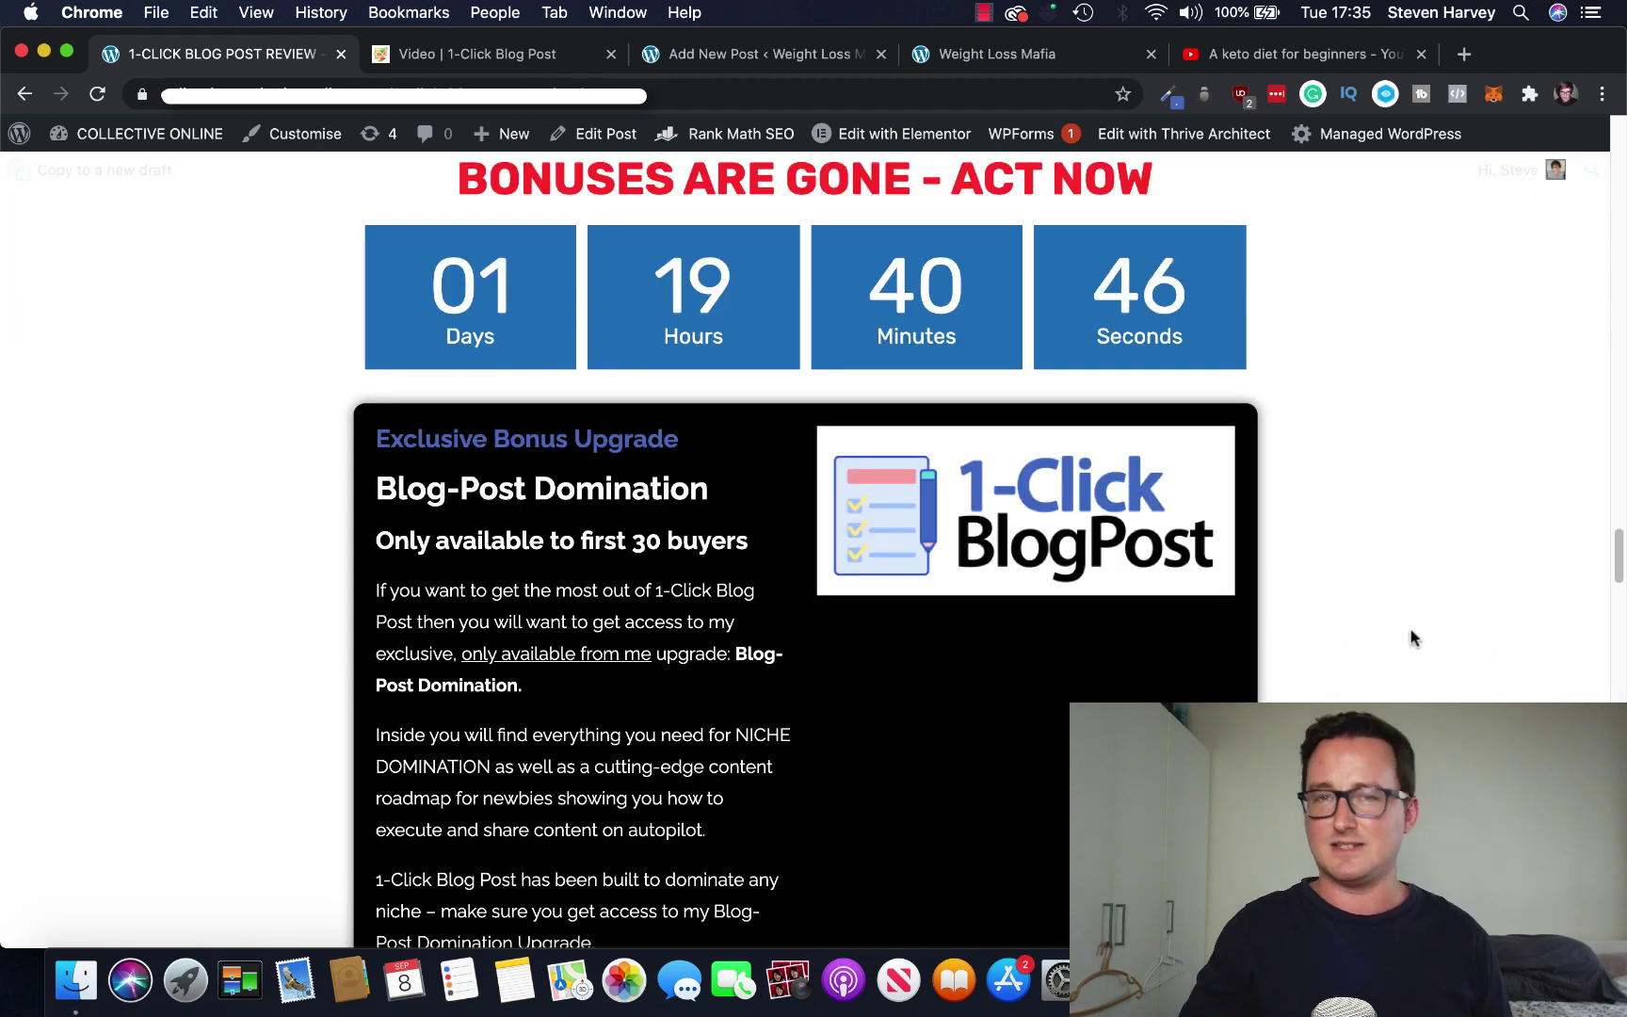
# Scroll past Special Bonuses #1 and #2 to the $97 WP Tweet Machine's Twitter-follower features.
pyautogui.scroll(-4, 1418, 638)
pyautogui.scroll(-3, 1413, 631)
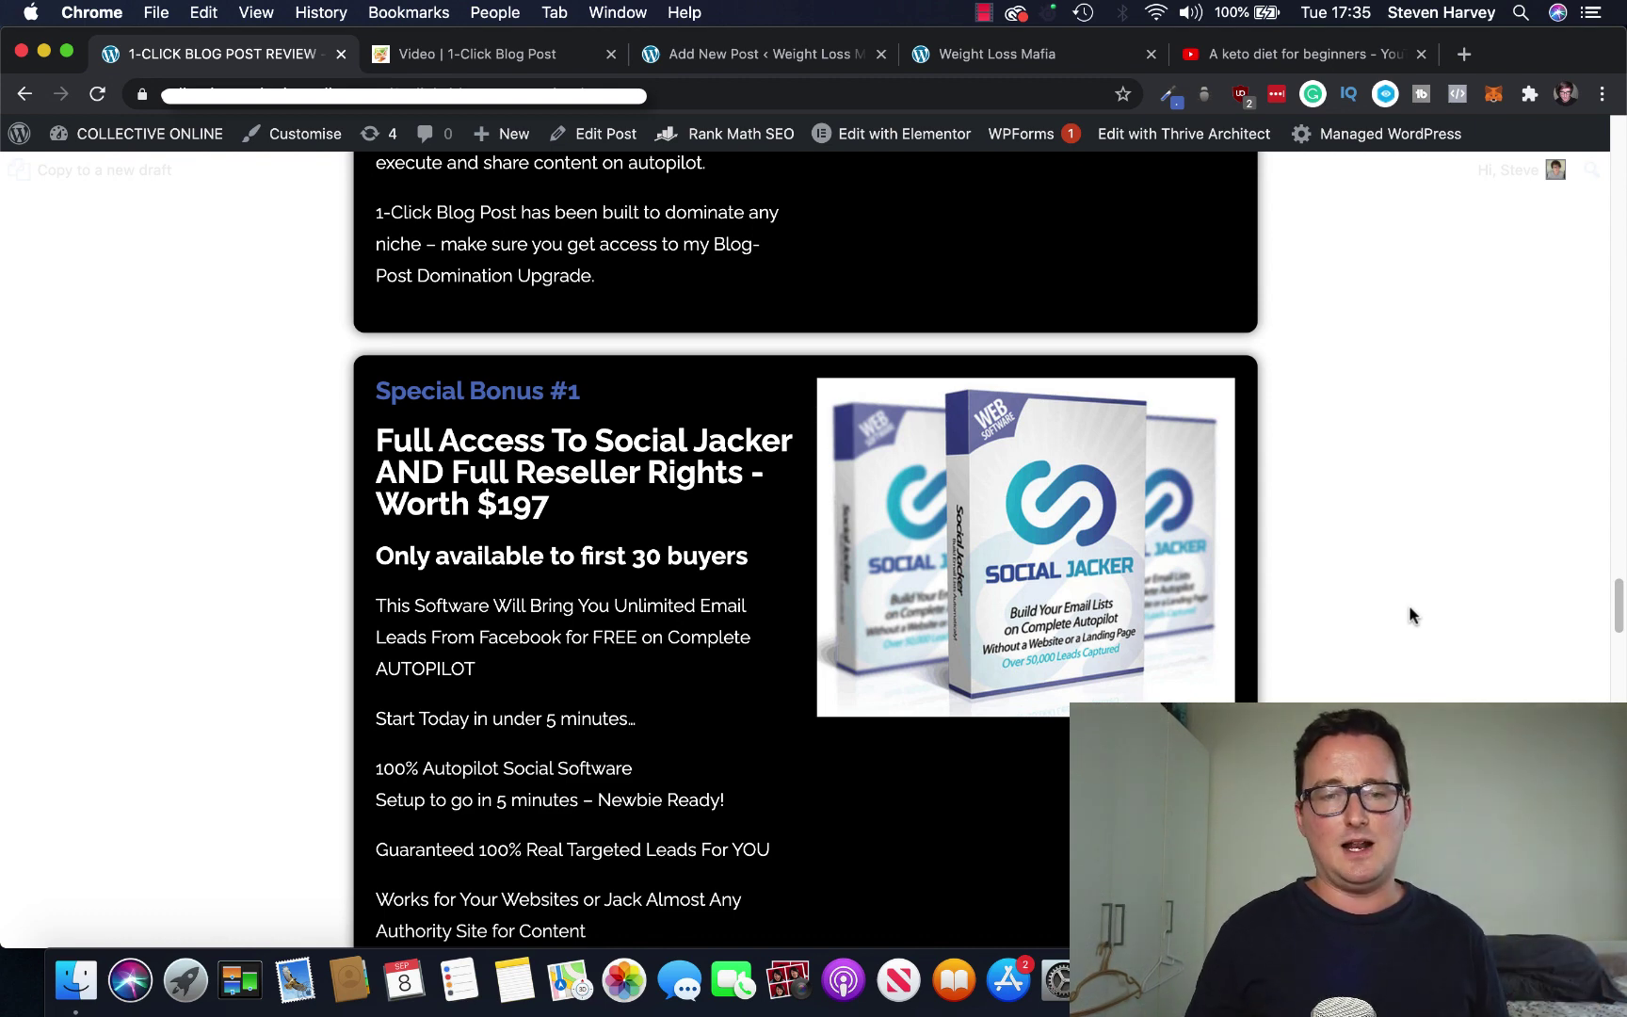
pyautogui.scroll(-1, 1409, 569)
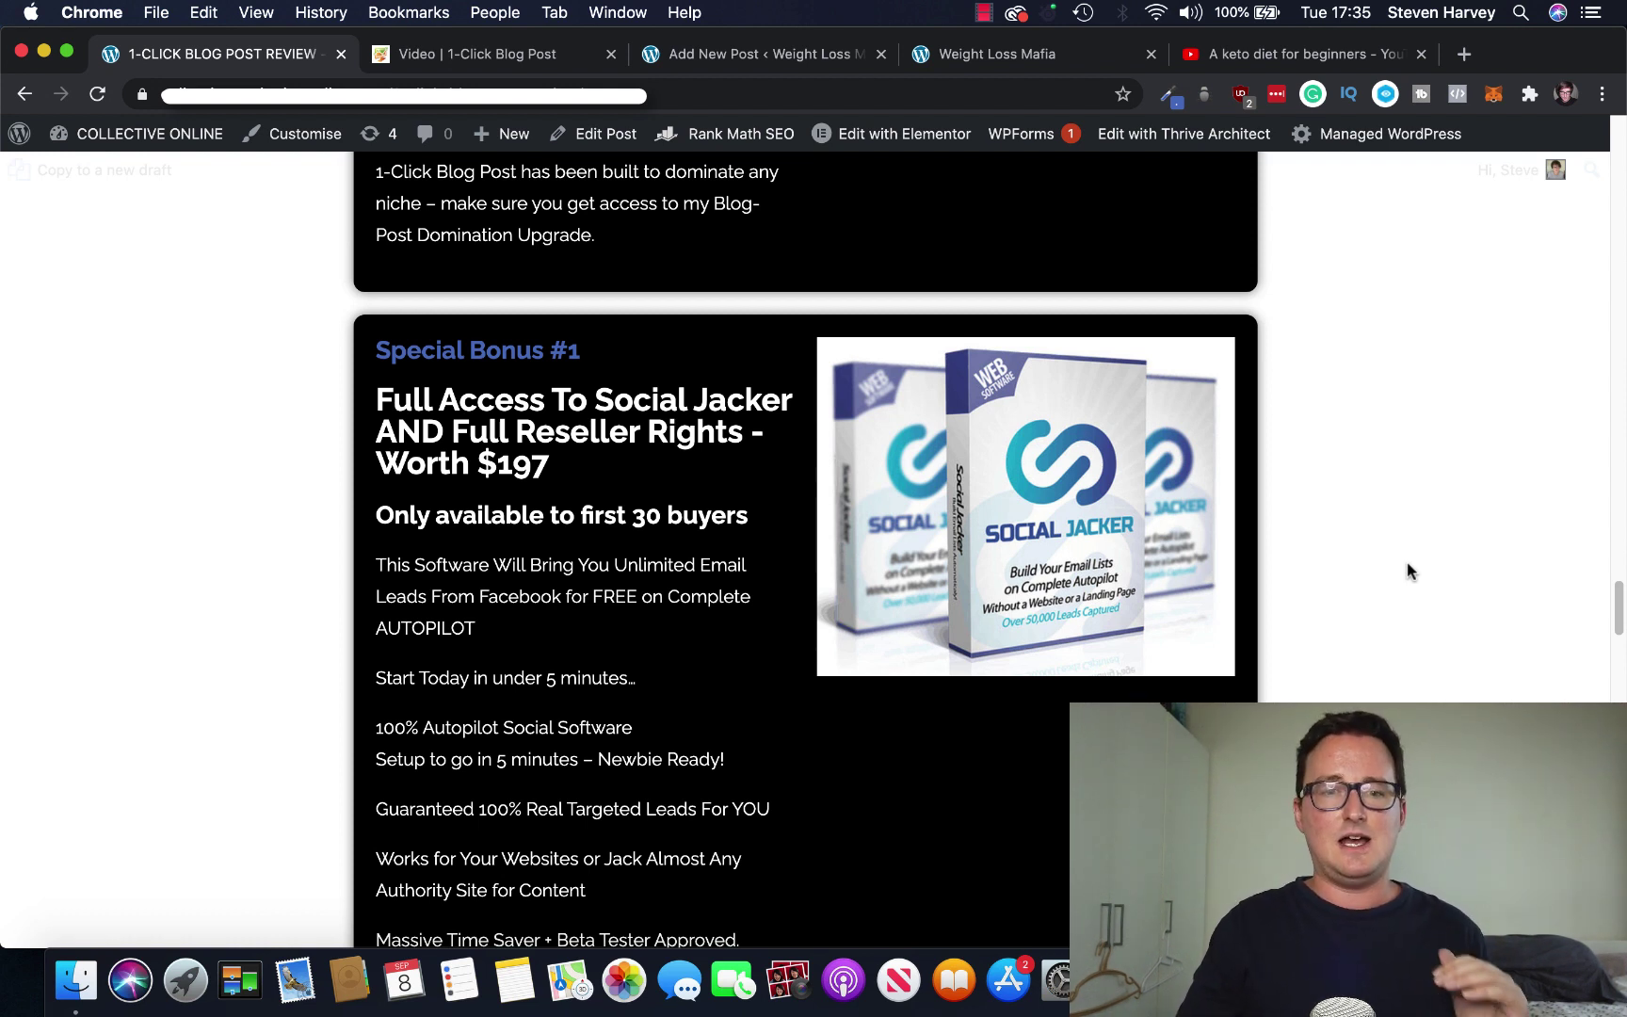
pyautogui.scroll(-1, 1406, 565)
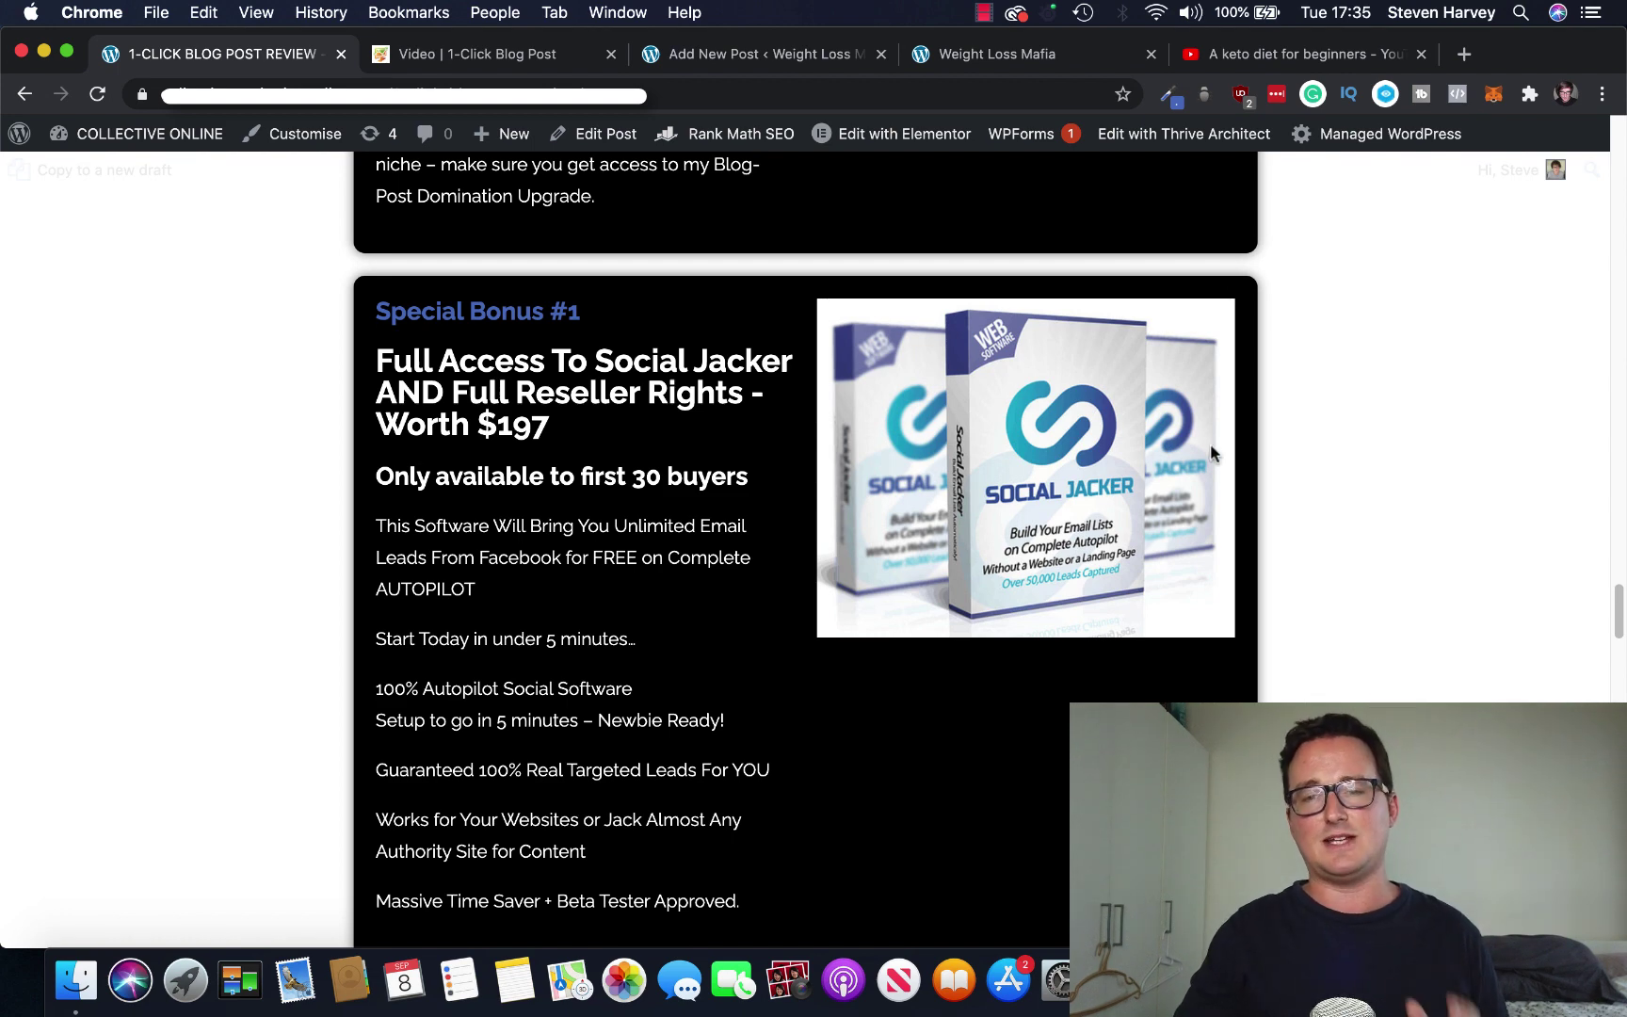
pyautogui.scroll(-10, 1491, 485)
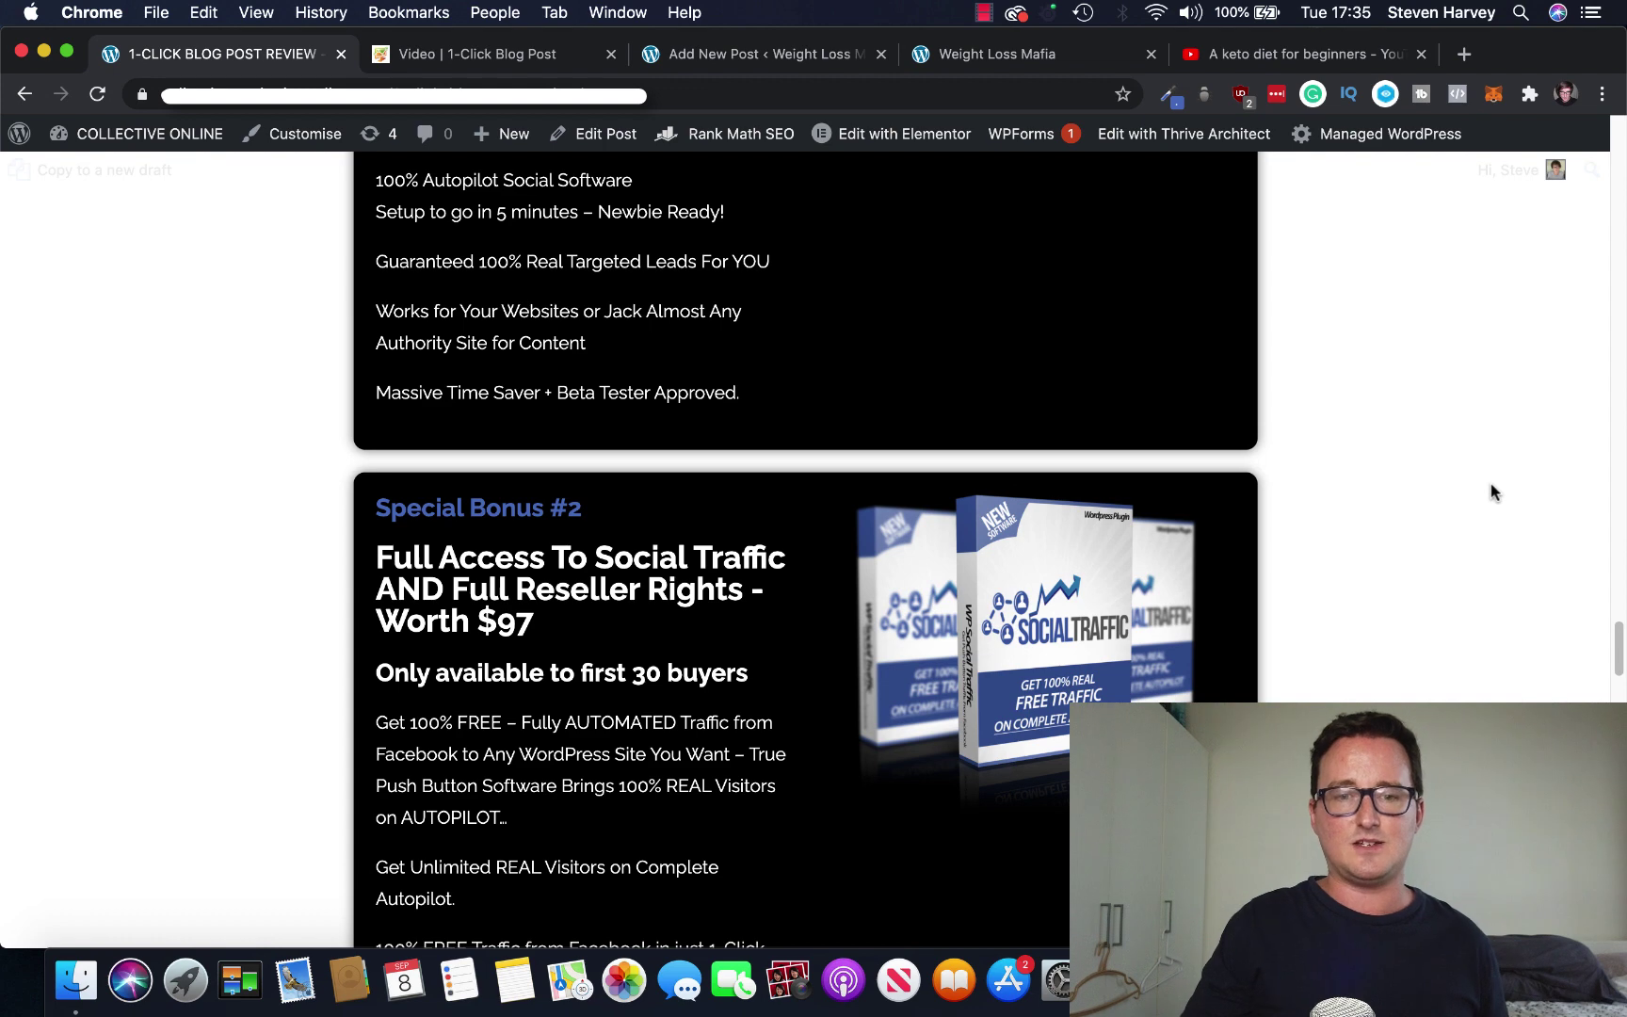
pyautogui.scroll(-14, 1491, 491)
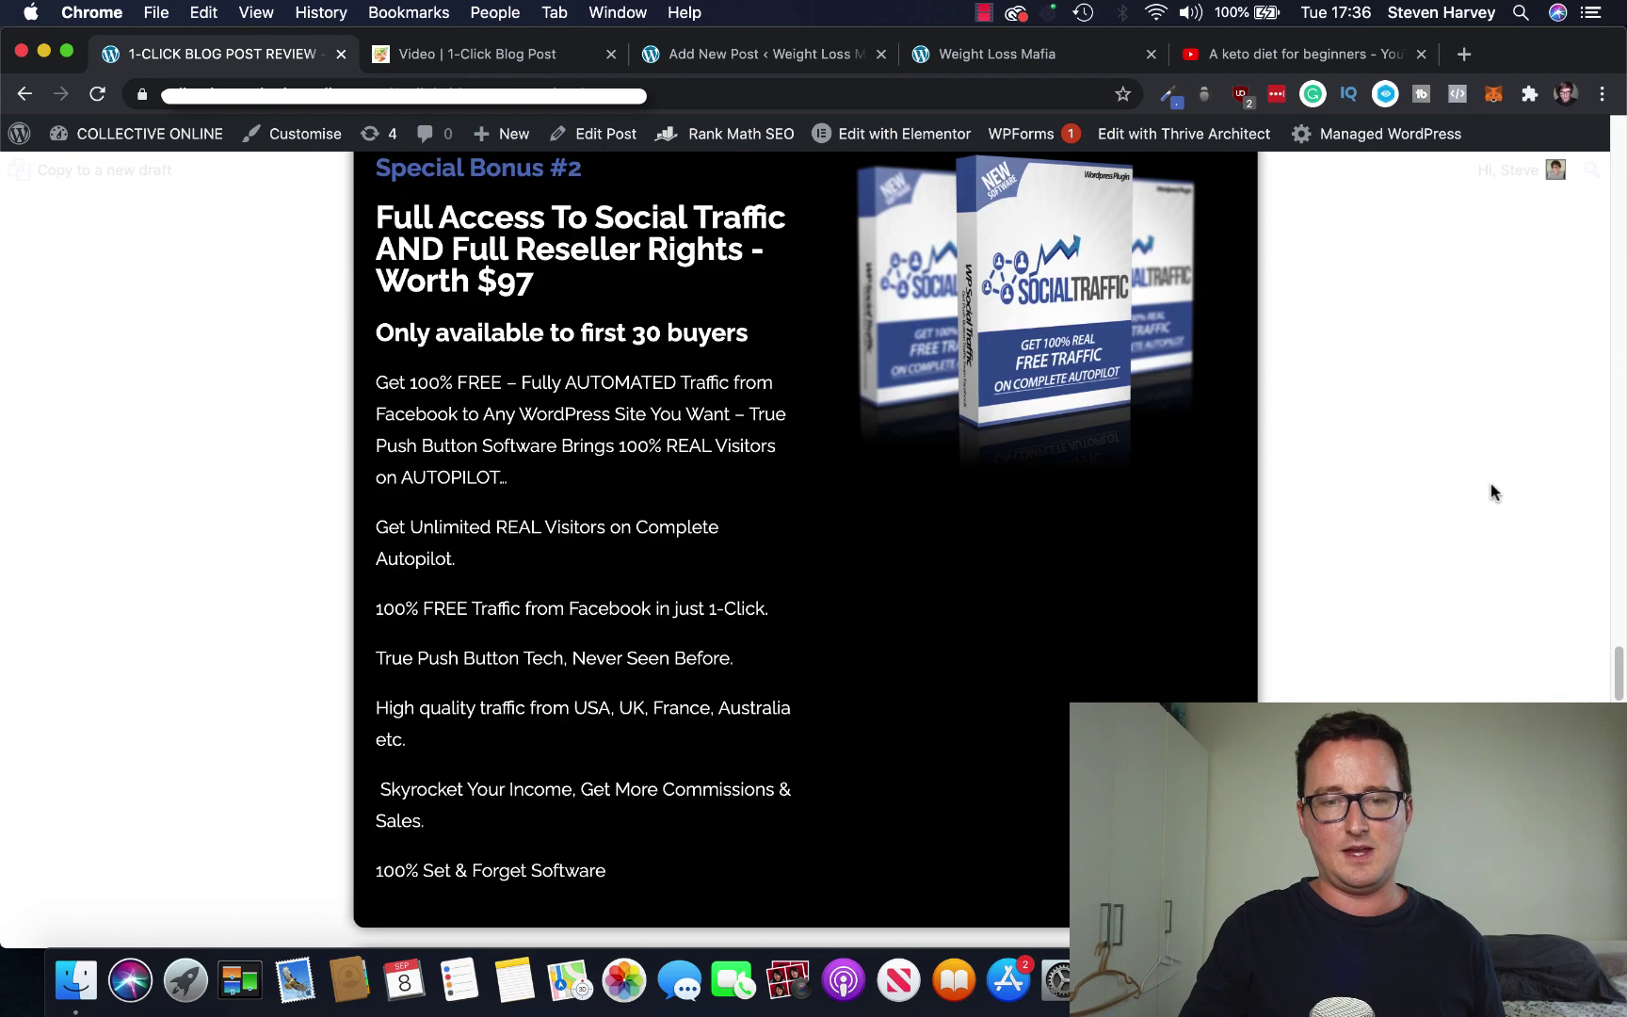
pyautogui.scroll(-2, 1492, 491)
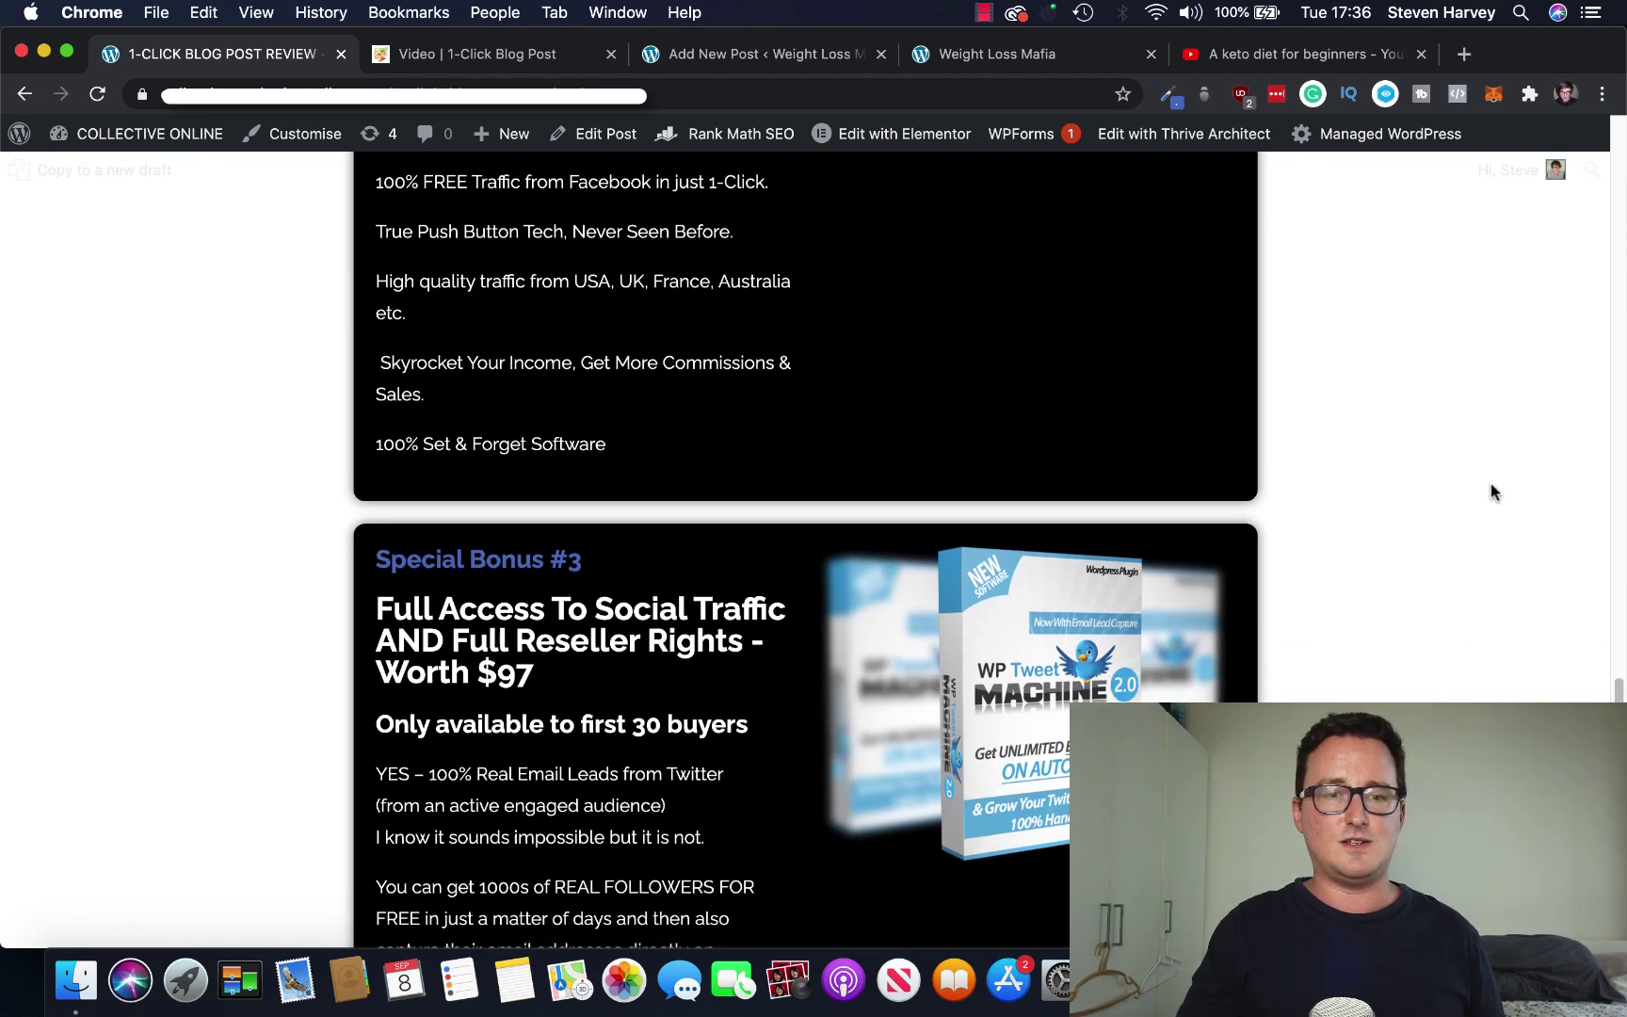
pyautogui.scroll(8, 1491, 491)
pyautogui.scroll(-8, 1492, 492)
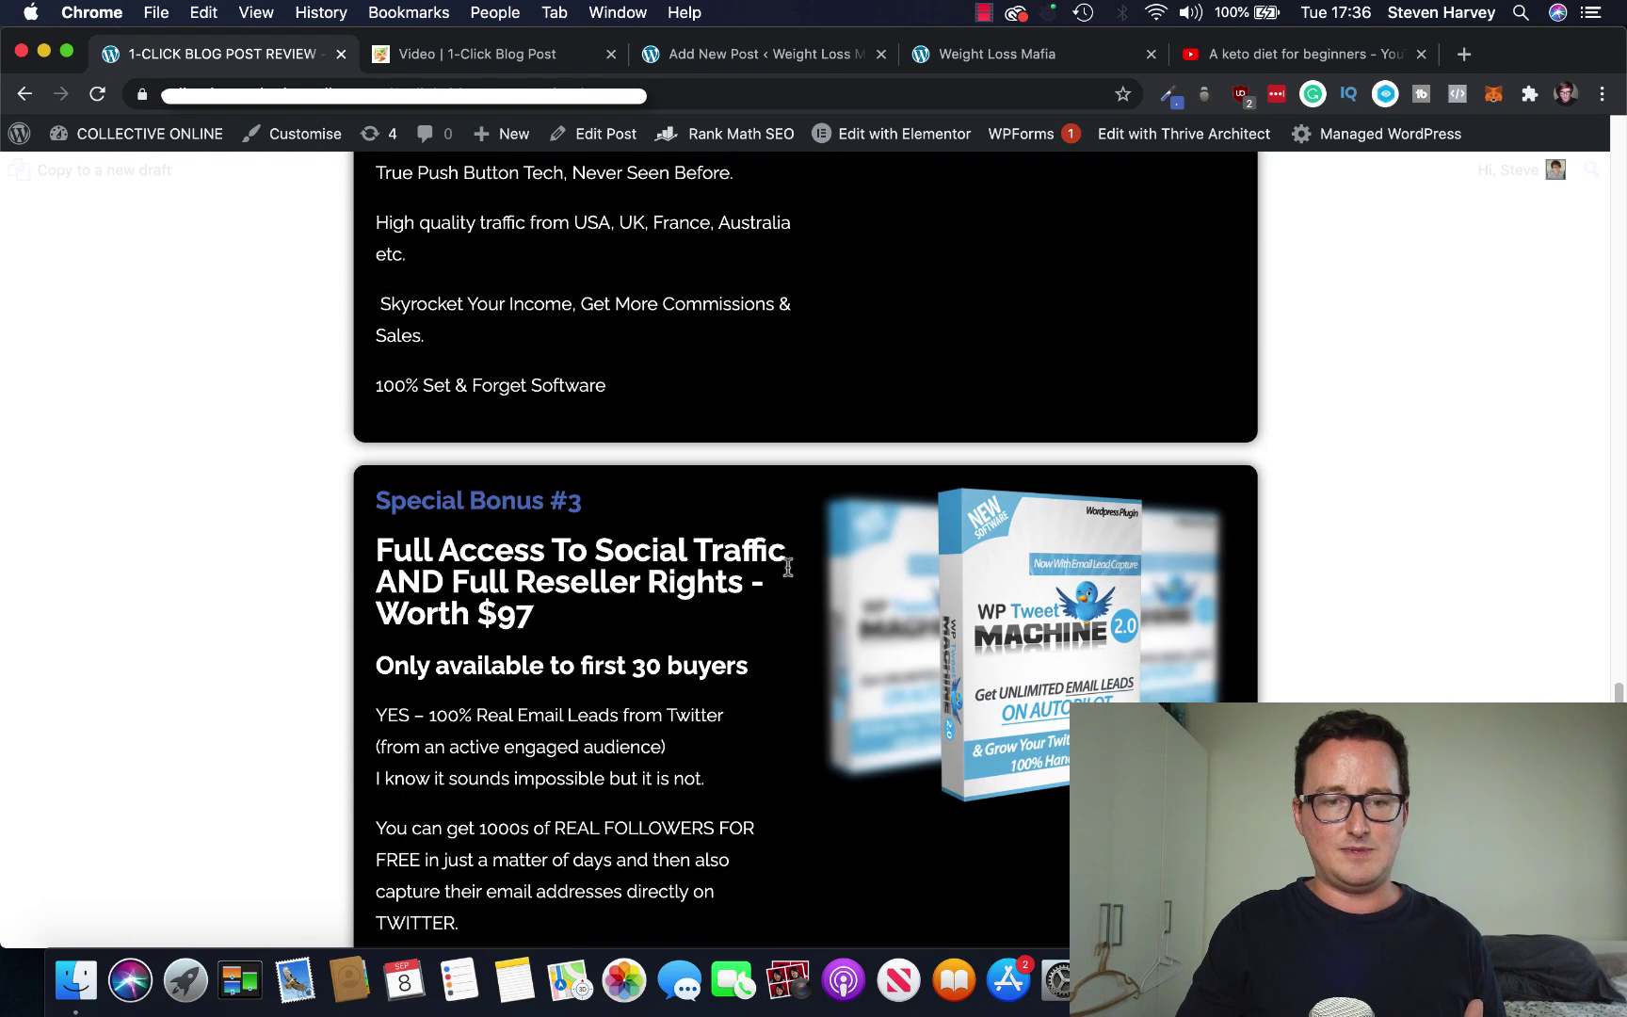
pyautogui.scroll(-1, 1388, 577)
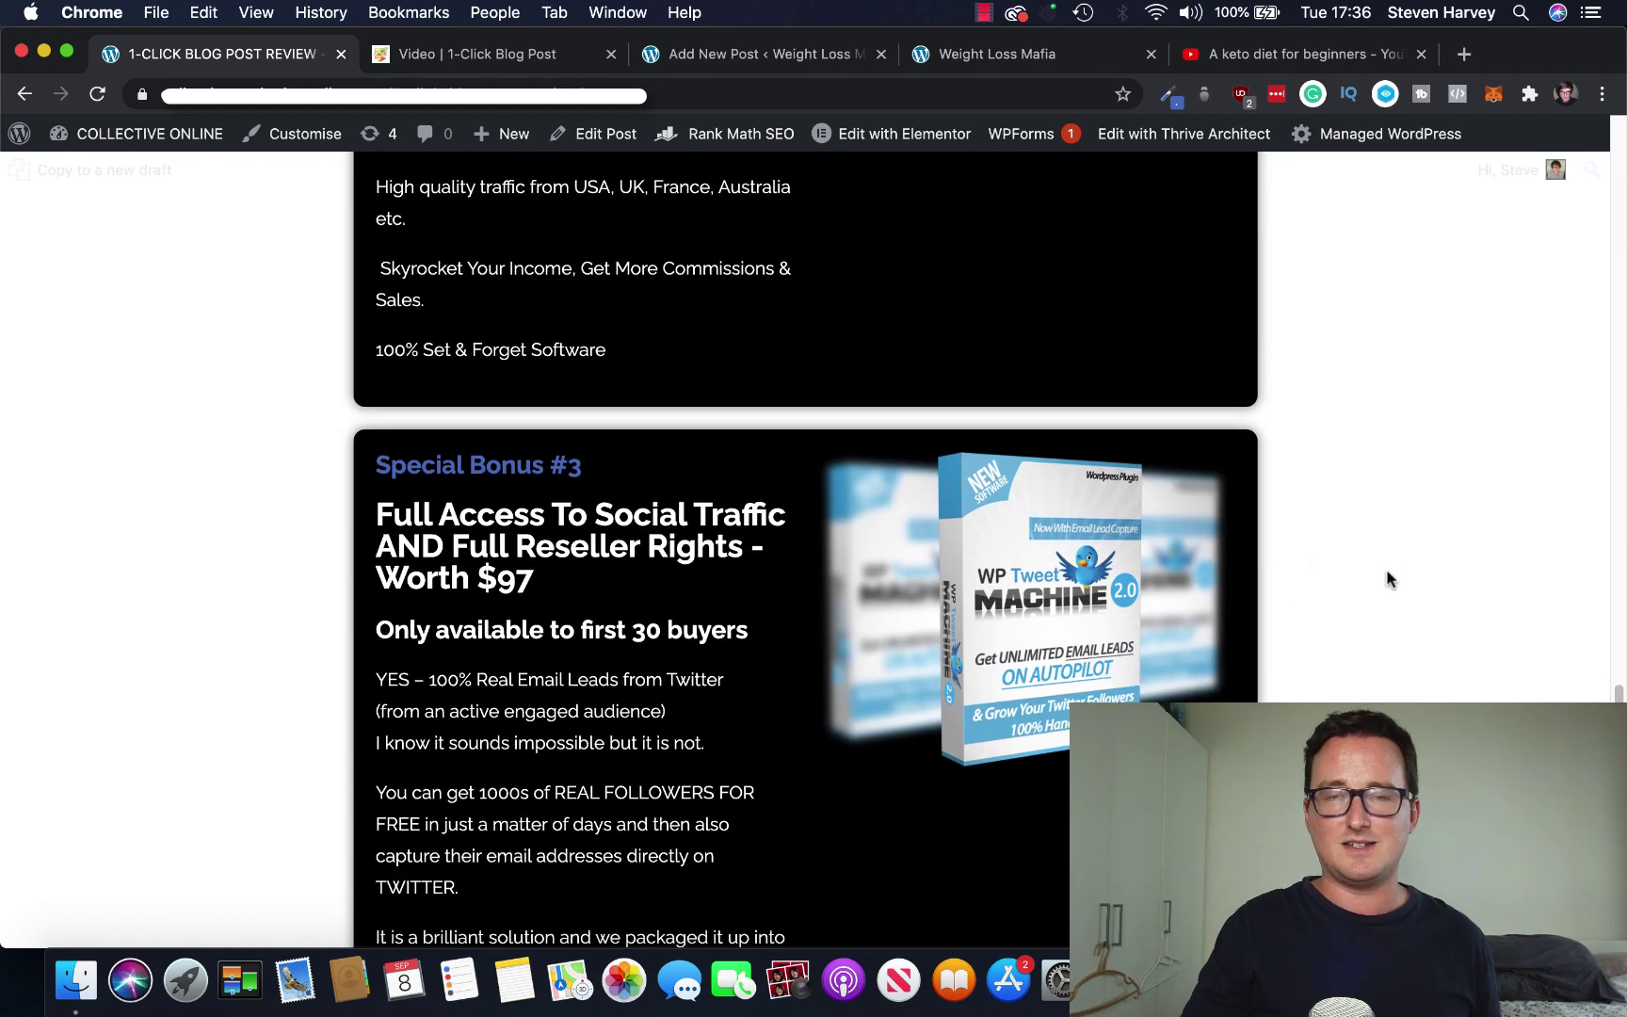
pyautogui.scroll(-4, 1386, 578)
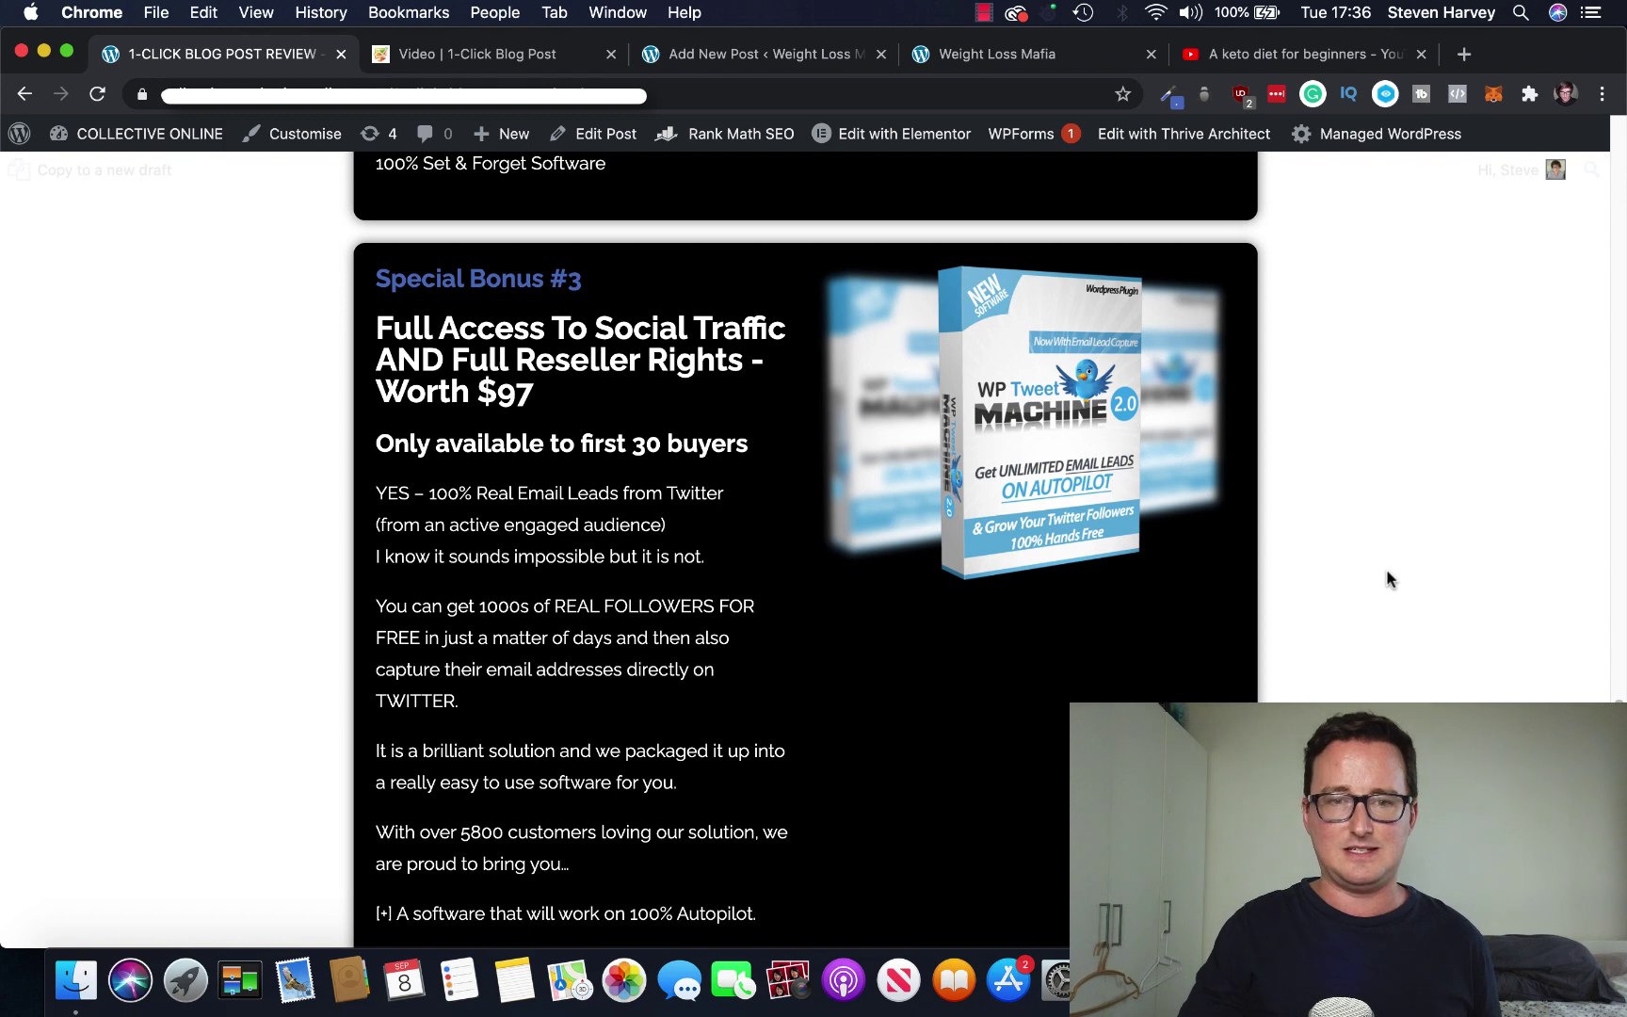
pyautogui.scroll(-13, 1432, 527)
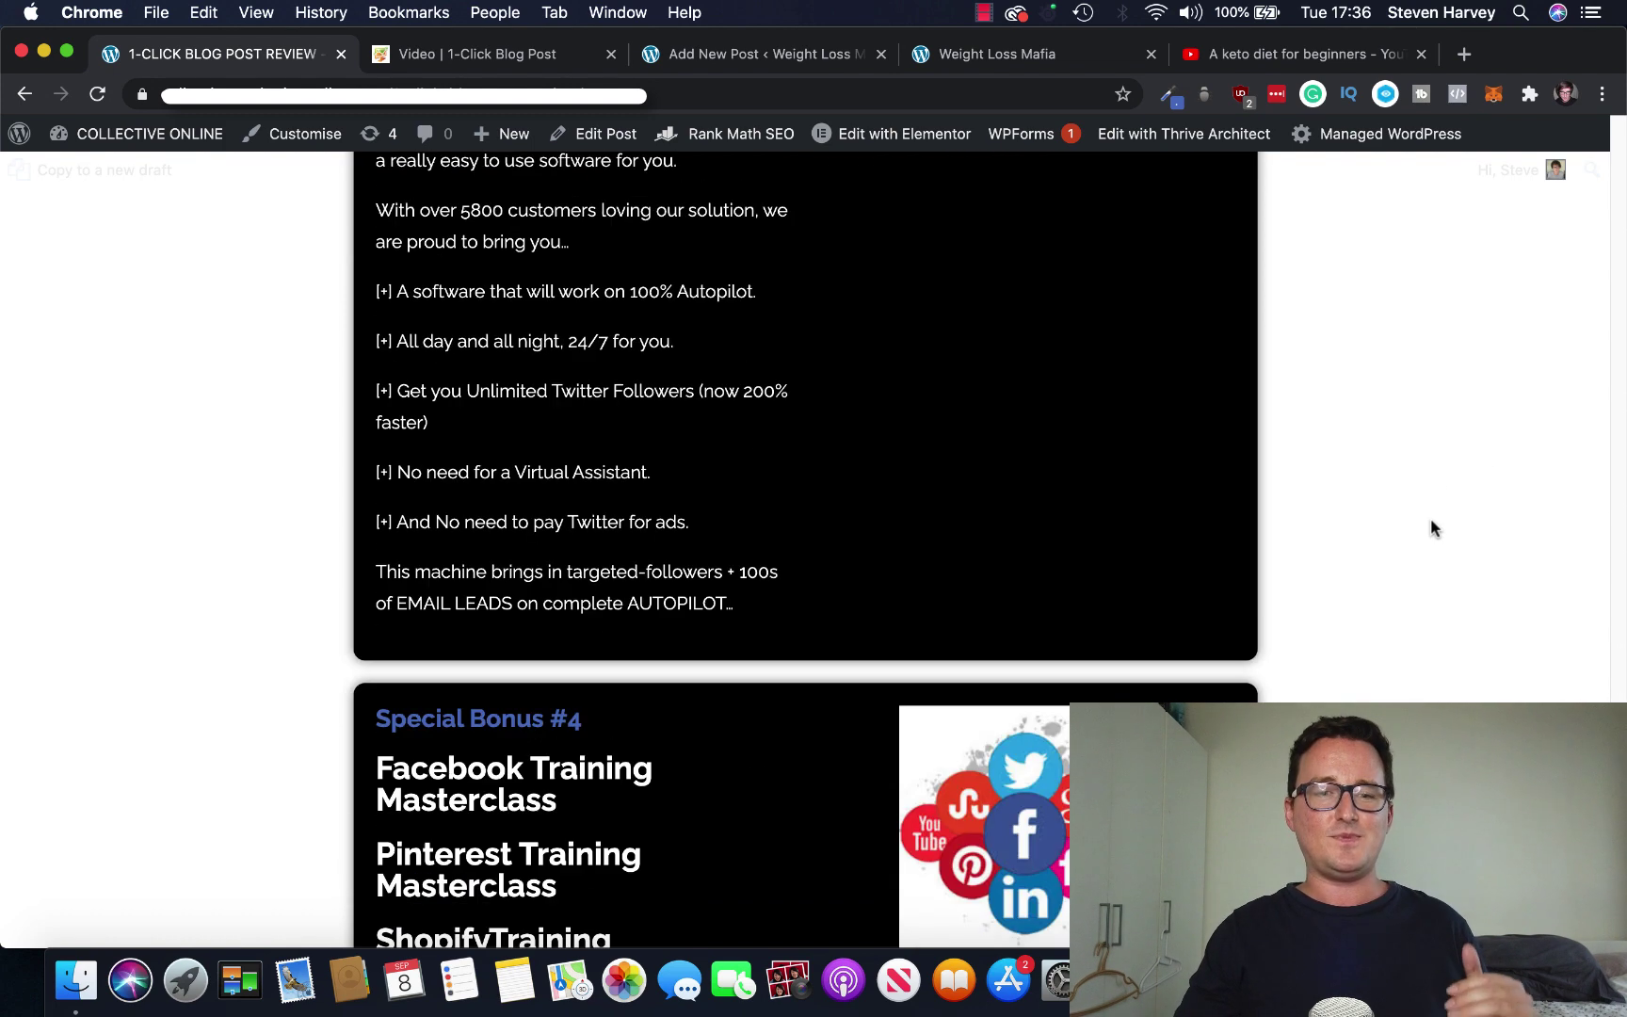
# Scroll through Special Bonuses #4–#8 ($97 each), then back up to Bonus #2, Social Traffic.
pyautogui.scroll(-5, 1431, 528)
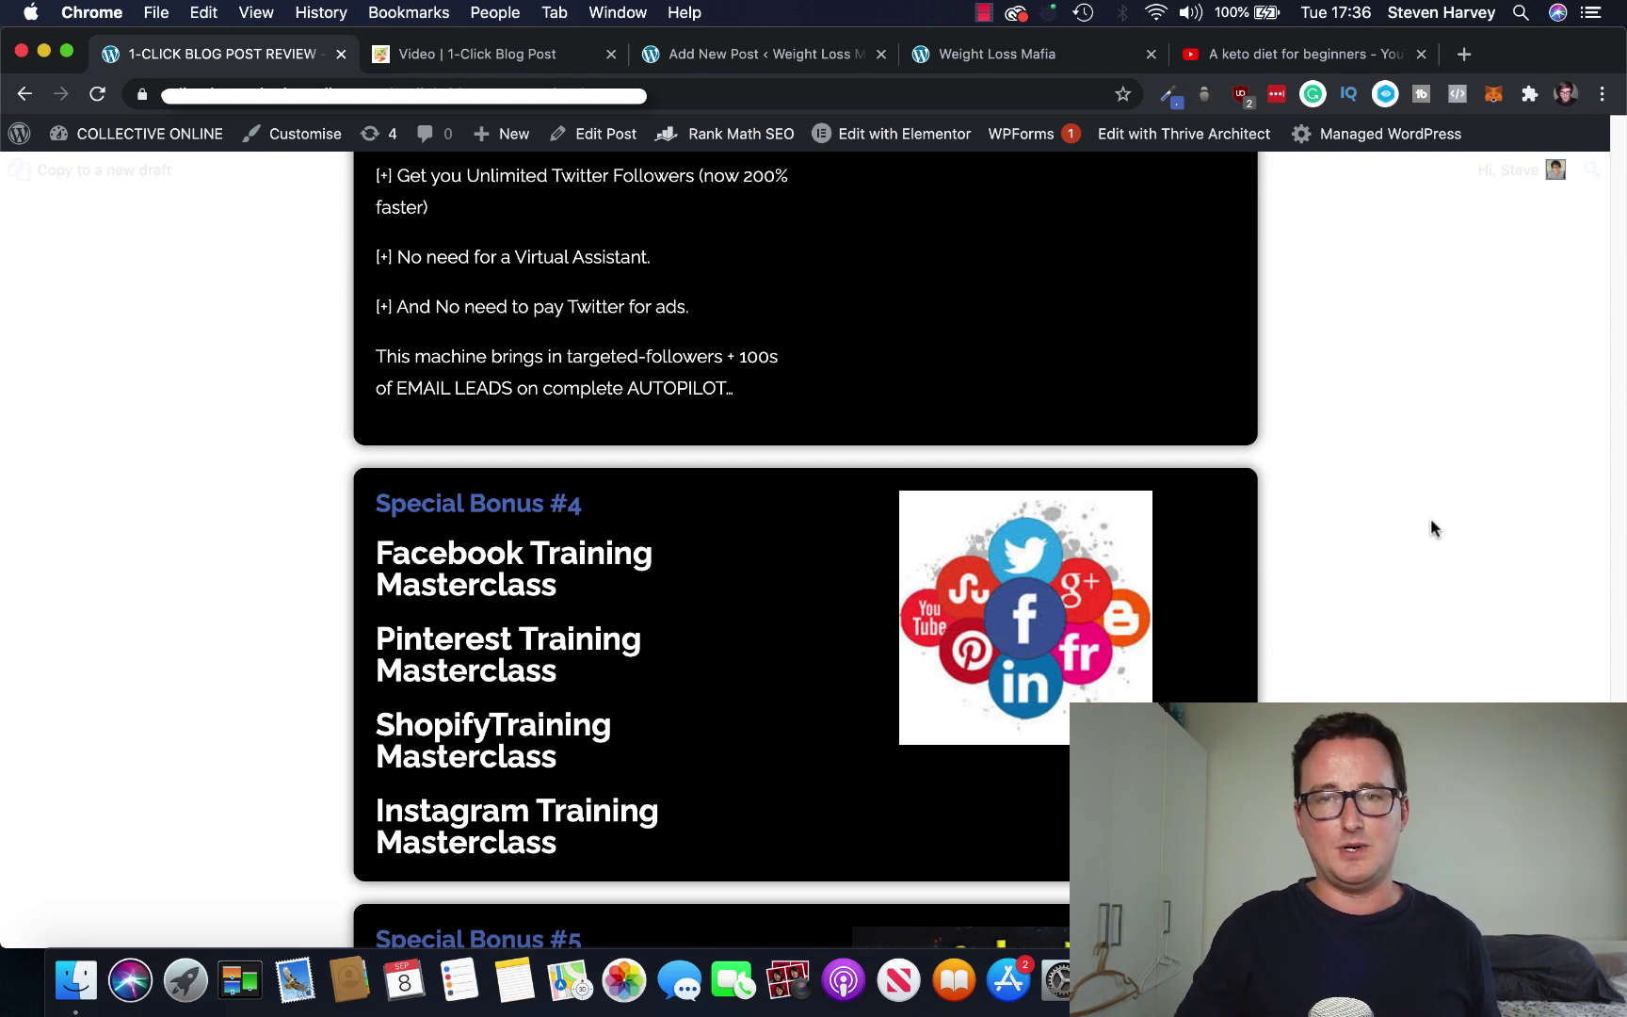
pyautogui.scroll(-5, 1432, 526)
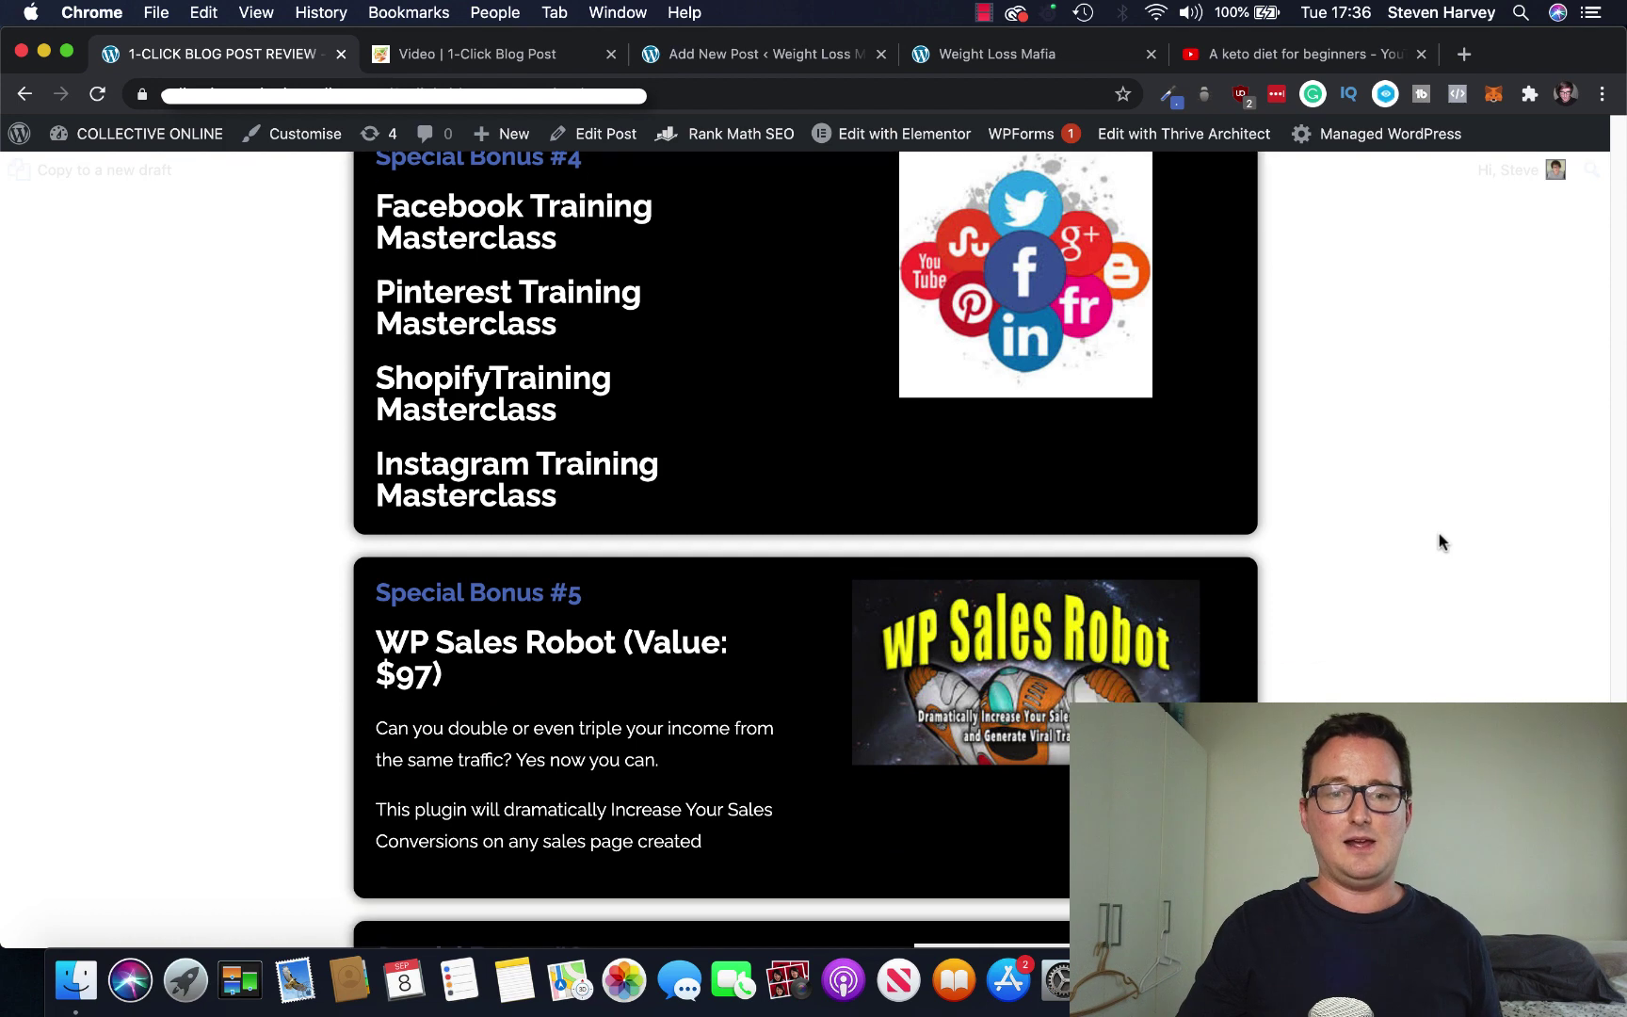
pyautogui.scroll(-1, 1439, 542)
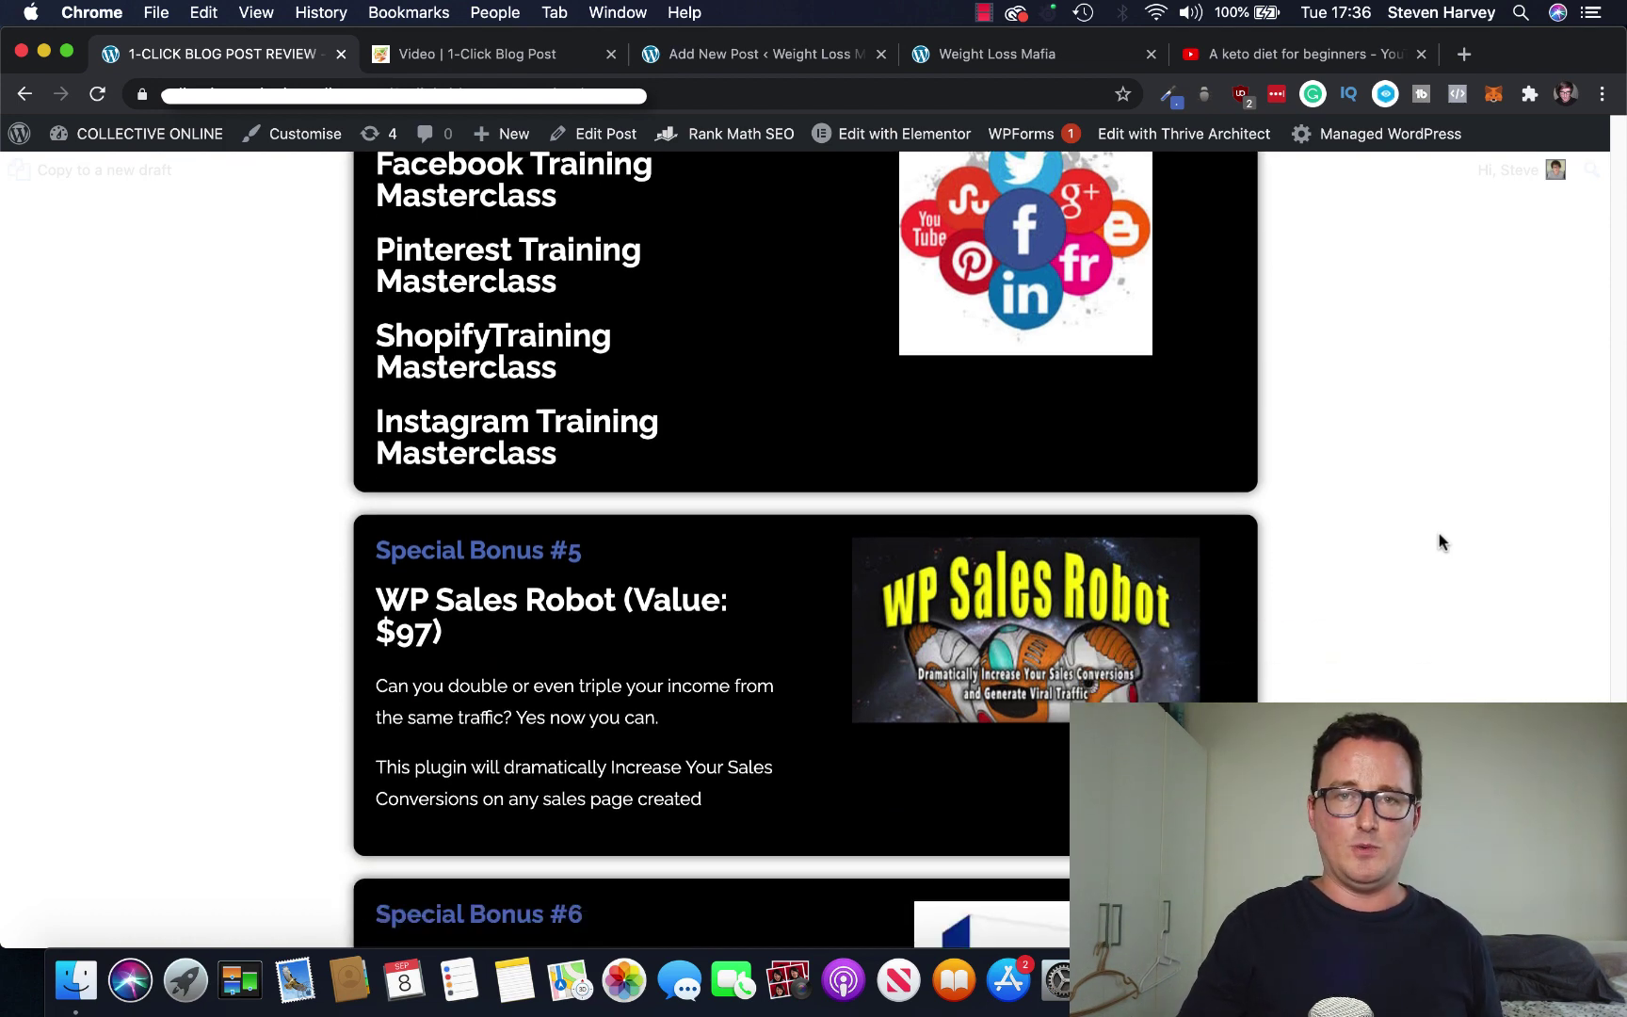
pyautogui.scroll(-5, 1438, 543)
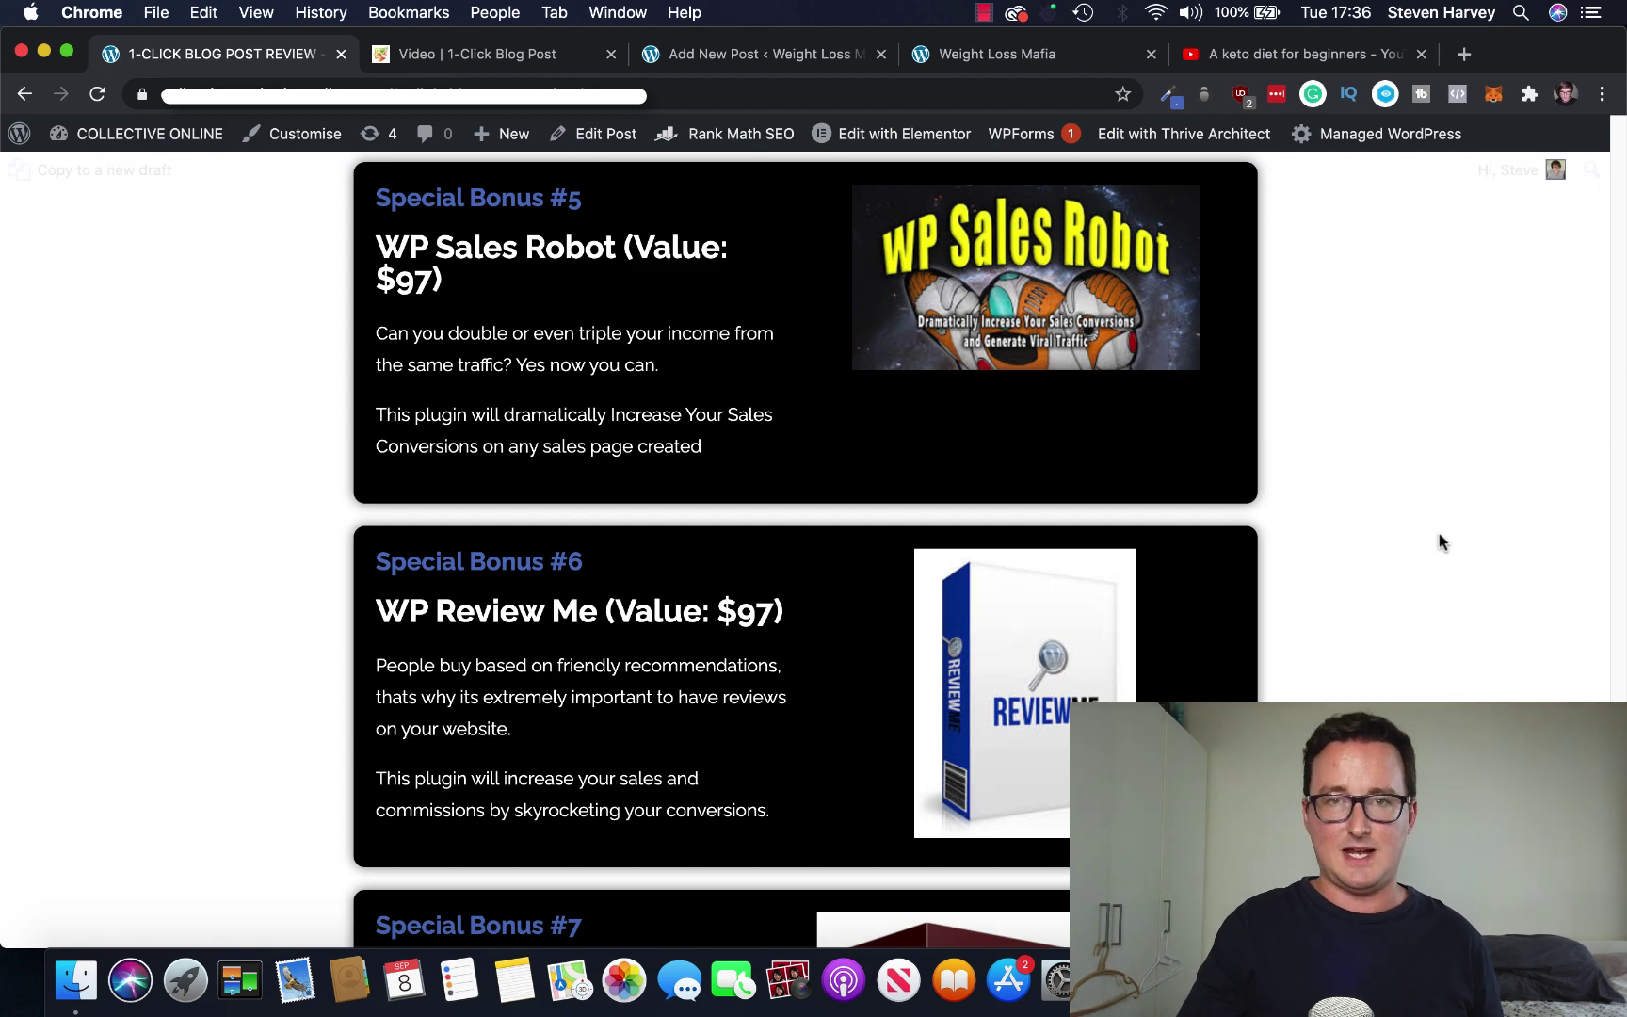
pyautogui.scroll(-5, 1439, 542)
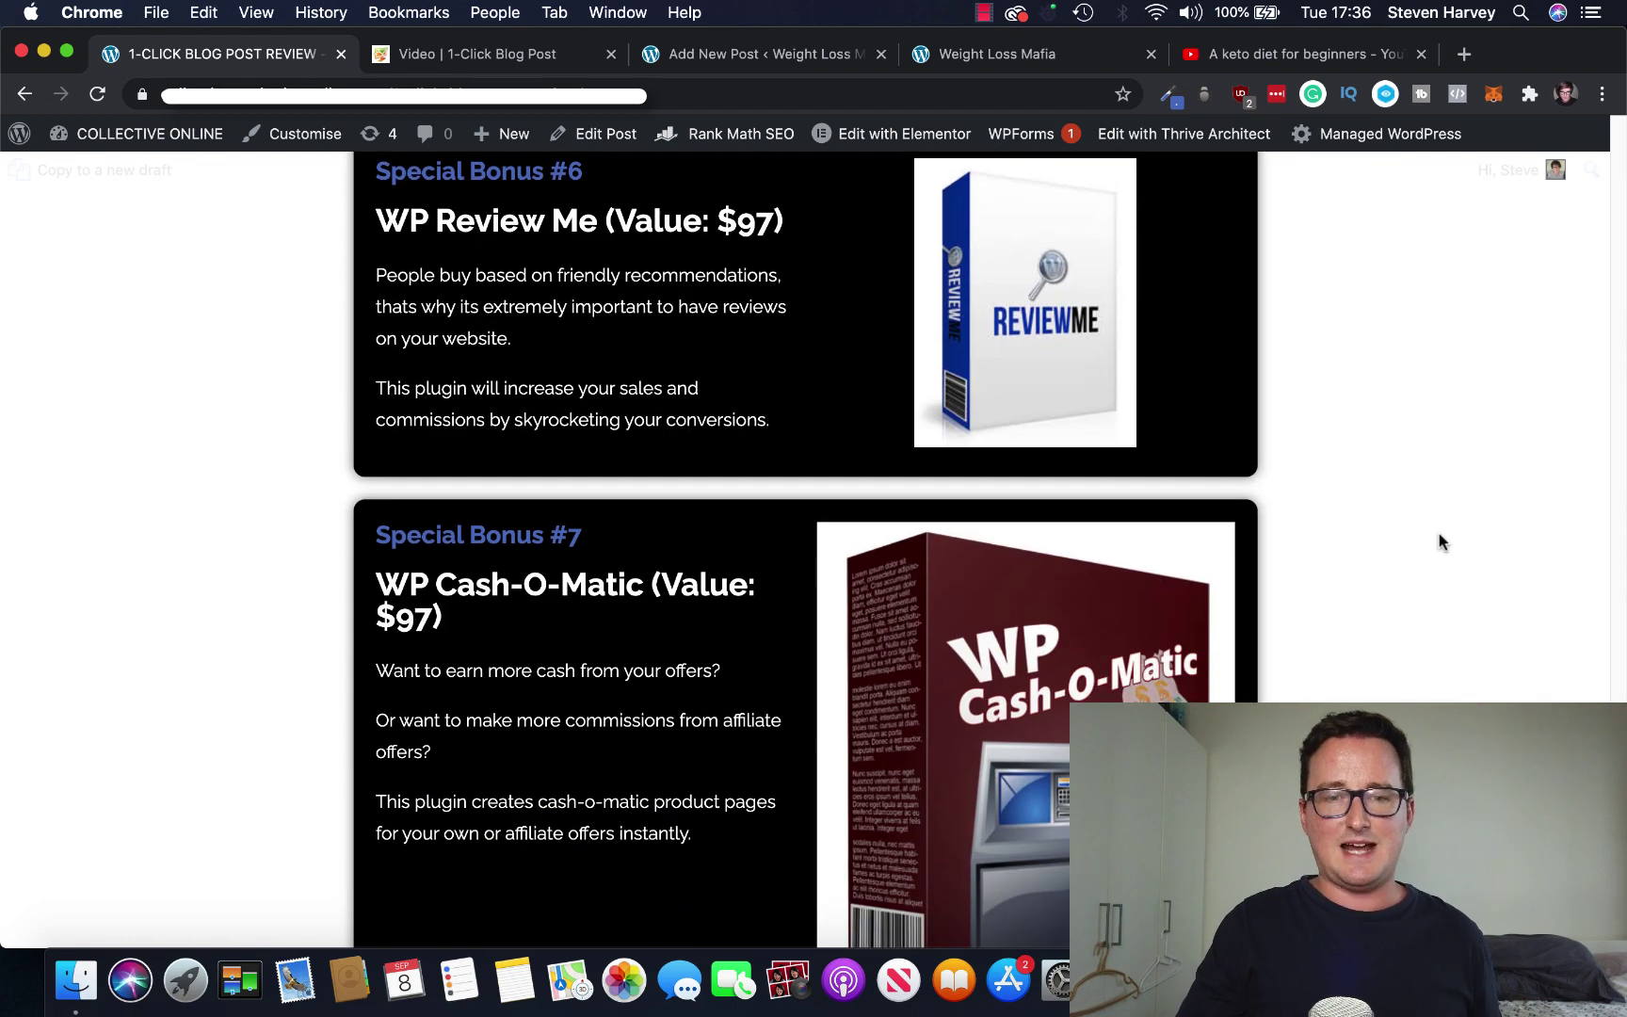
pyautogui.scroll(-6, 1439, 541)
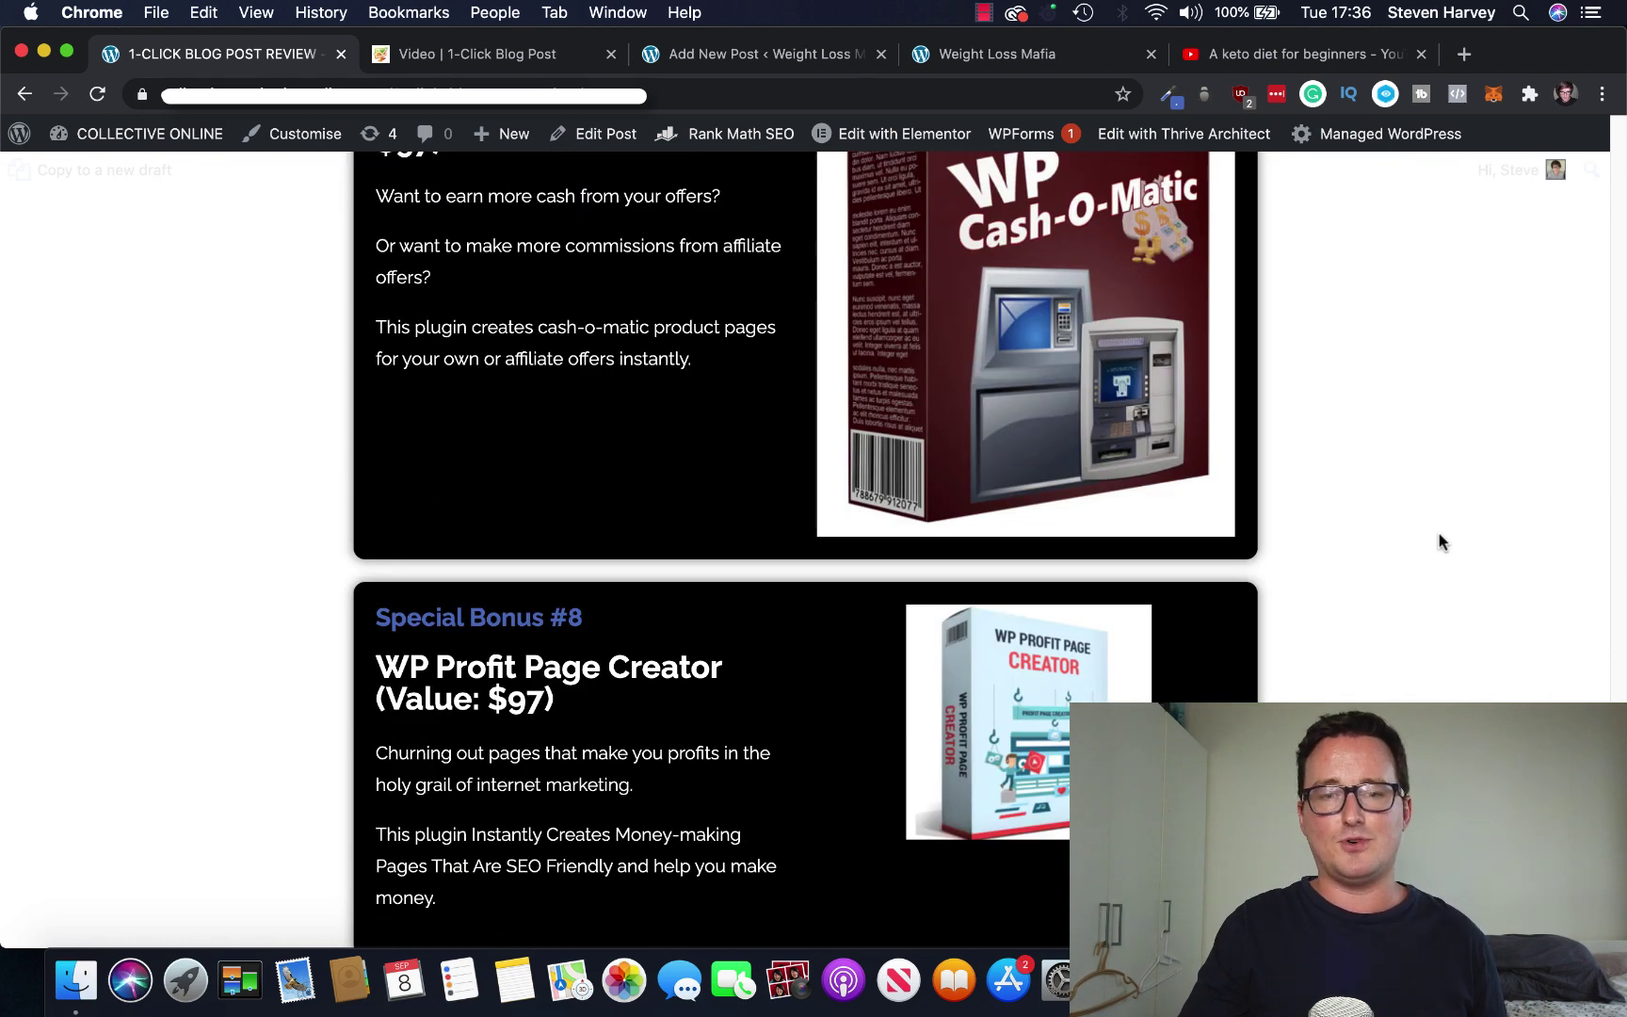
pyautogui.scroll(-2, 1438, 542)
pyautogui.scroll(20, 1438, 543)
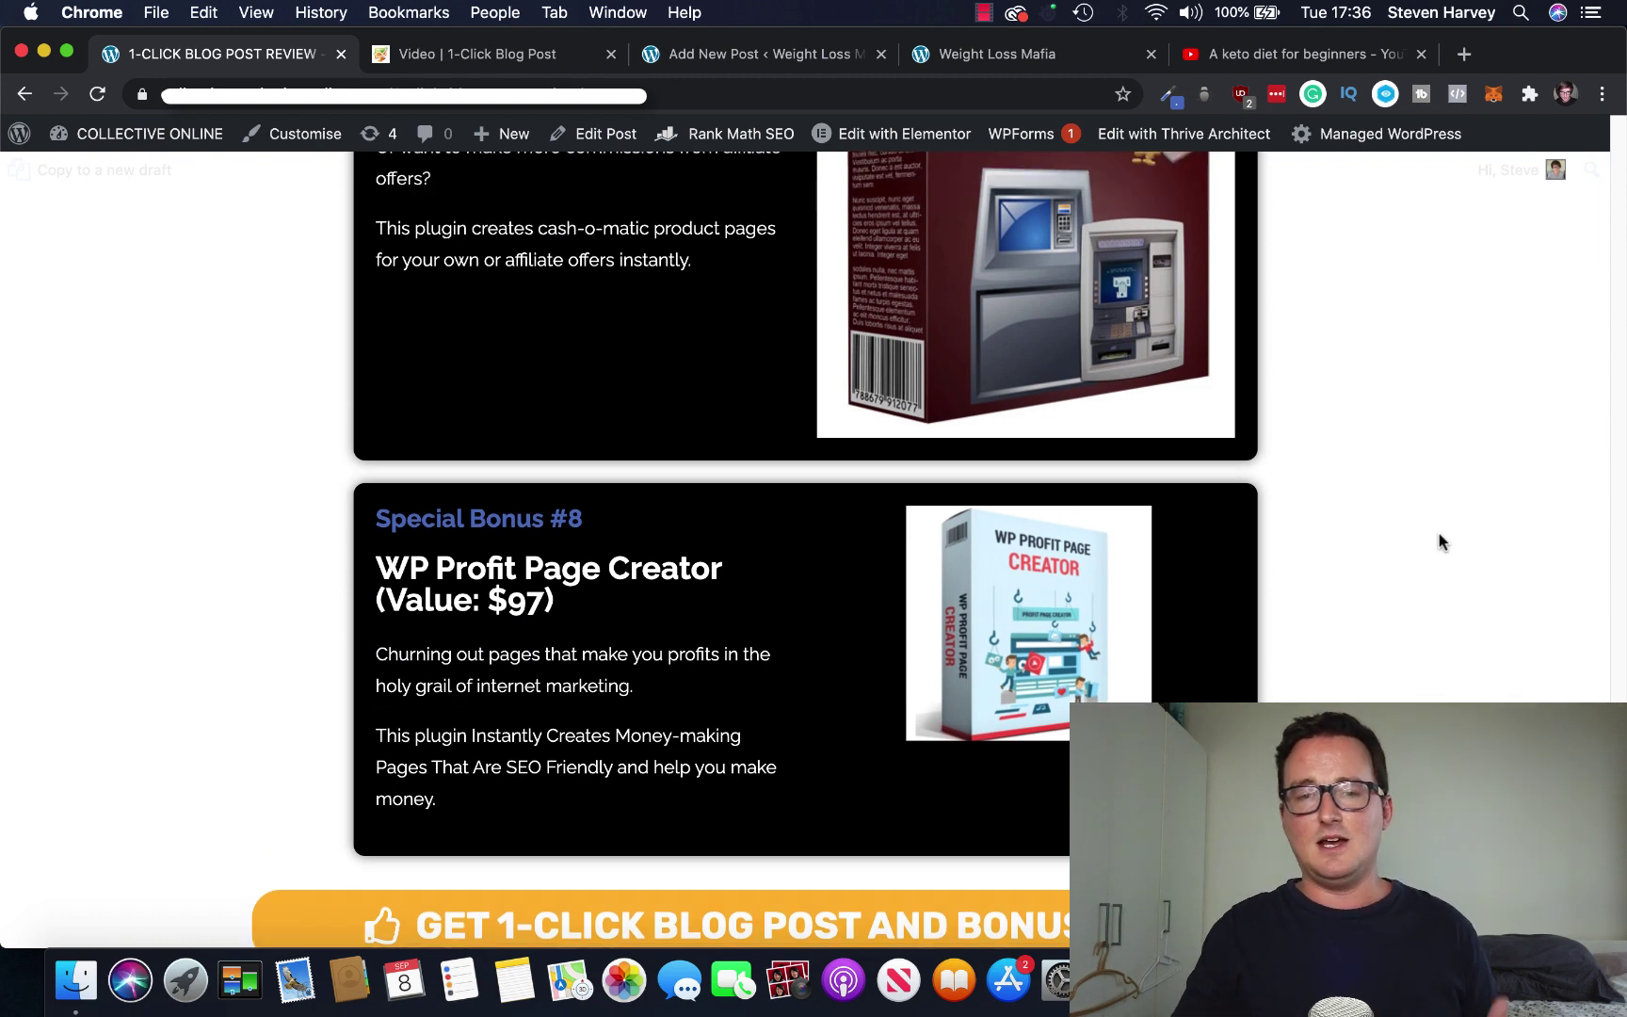
pyautogui.scroll(15, 1439, 542)
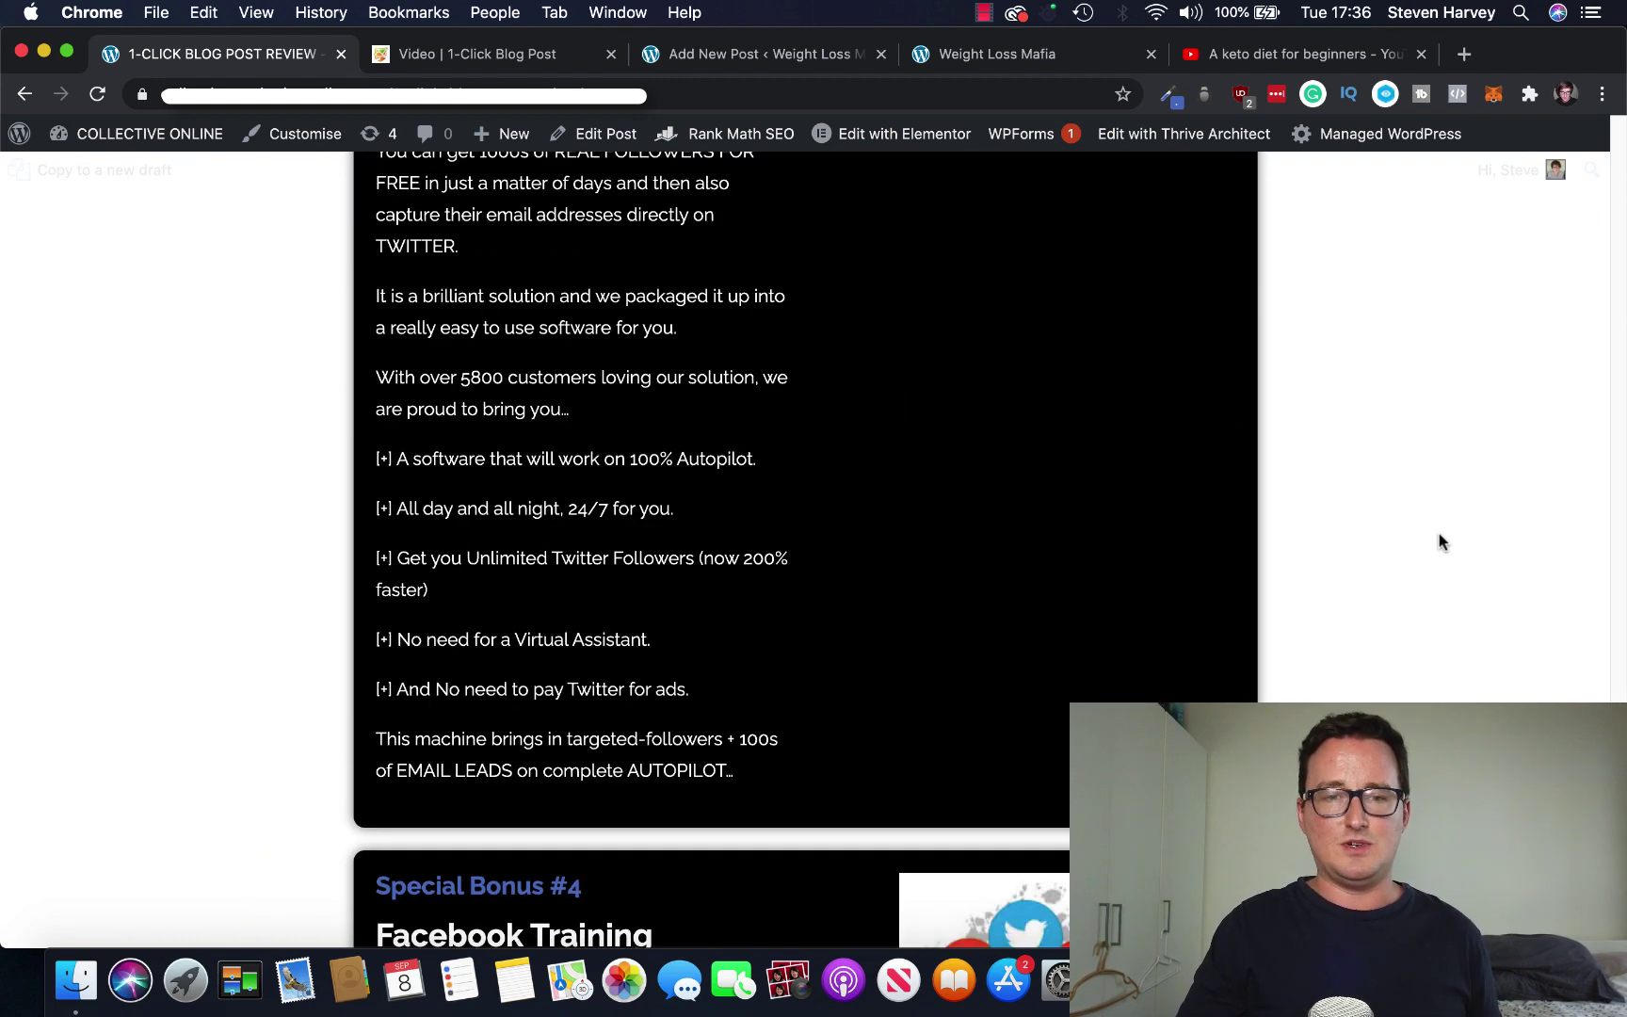
pyautogui.scroll(20, 1439, 541)
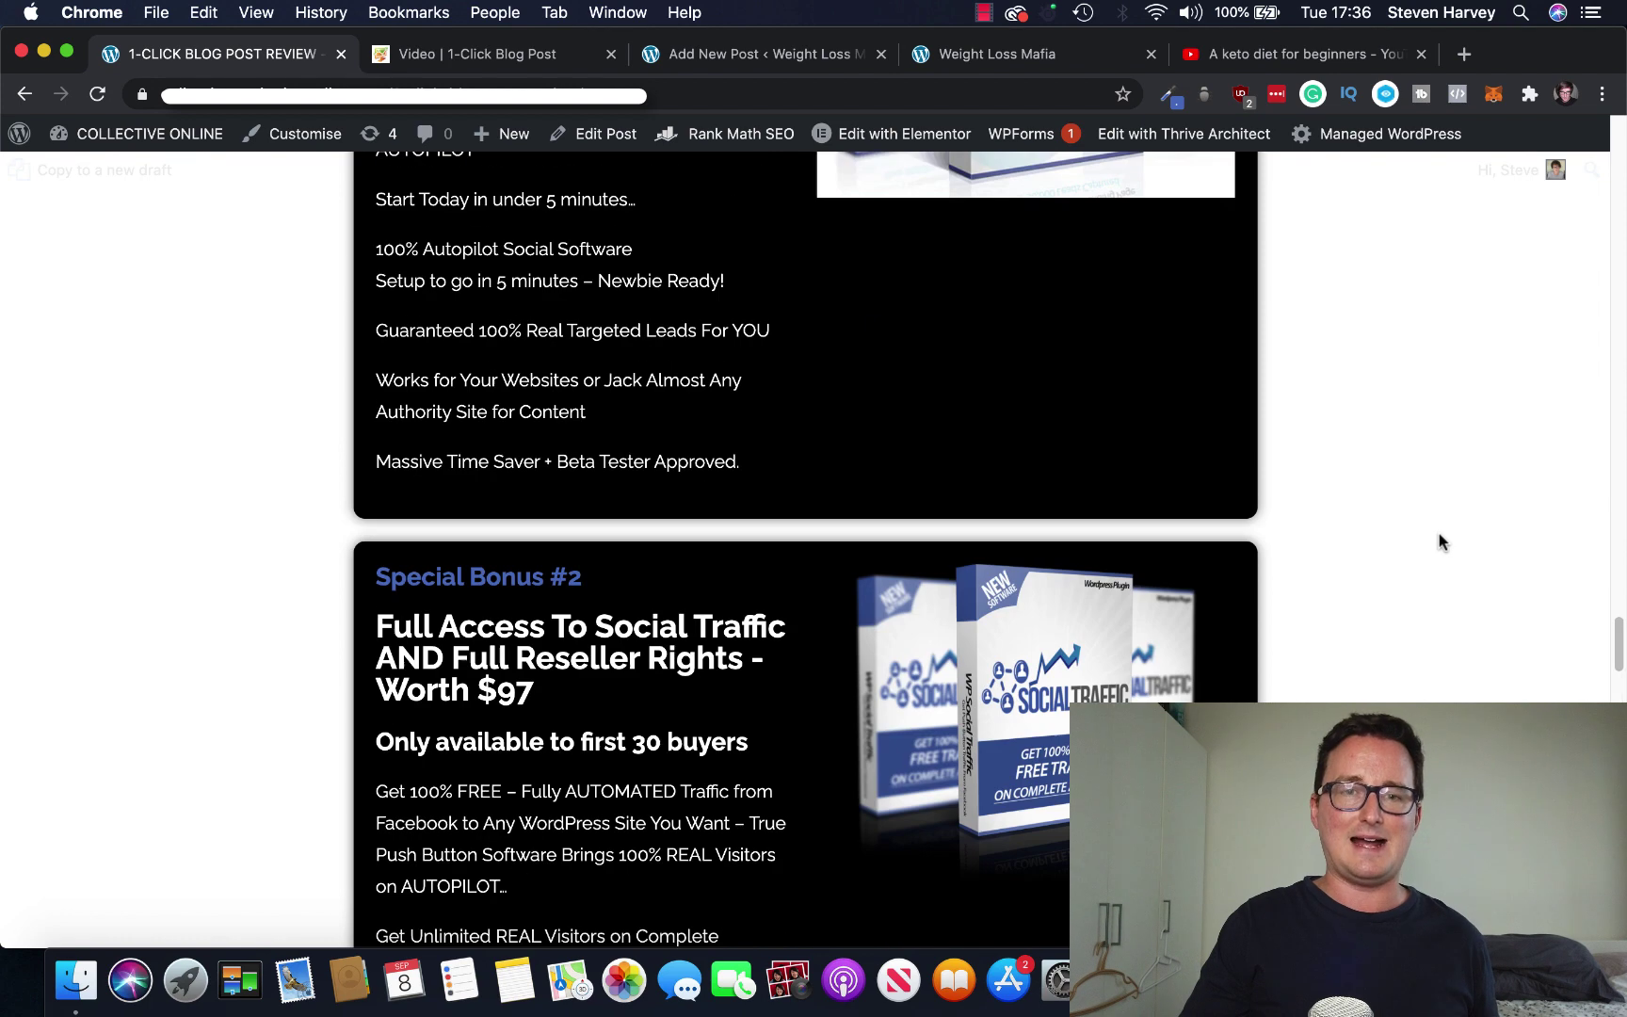